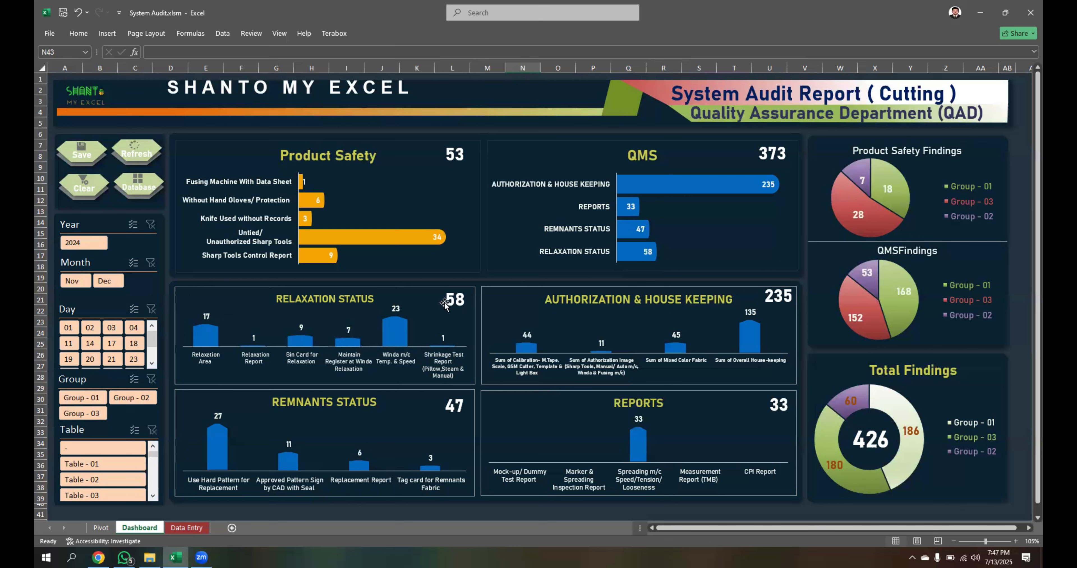
Step: Filter the dashboard by day 14, 17 and 18 in turn, including Group - 01, and clear all filters
left_click_drag(84, 343, 106, 340)
left_click(85, 398)
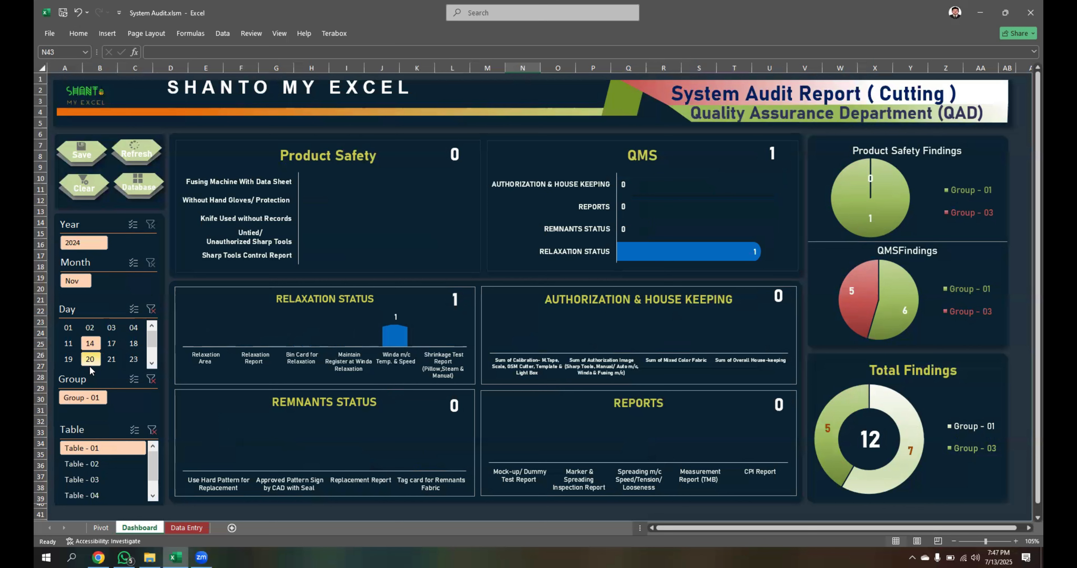
left_click(118, 349)
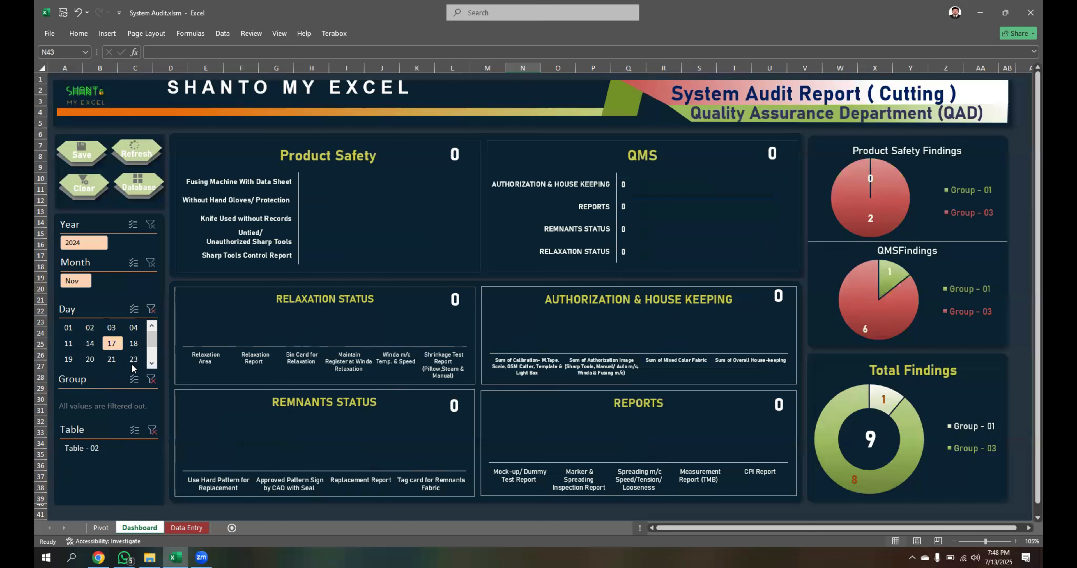
left_click(134, 344)
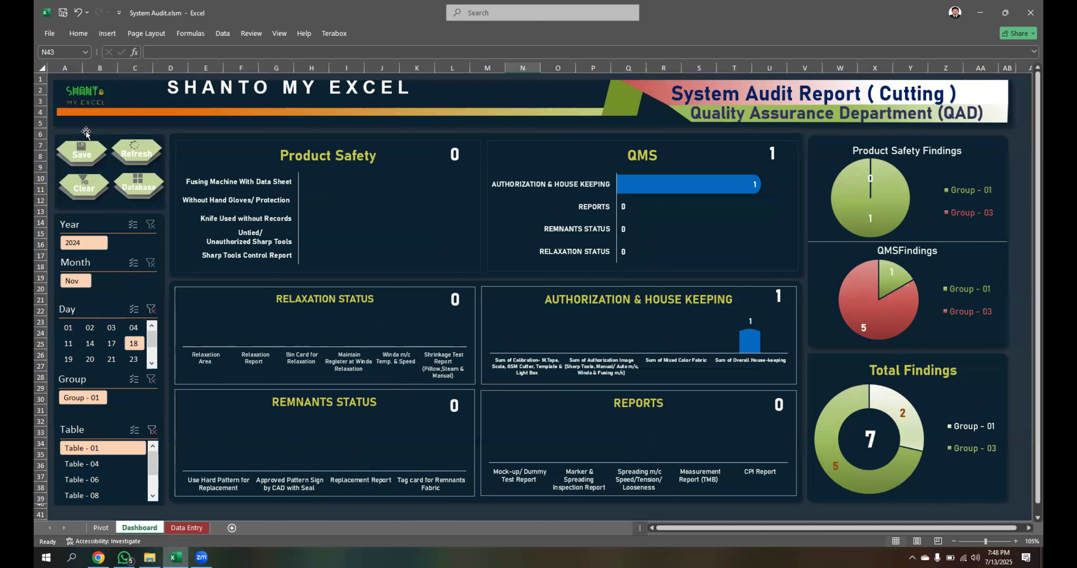
left_click(84, 187)
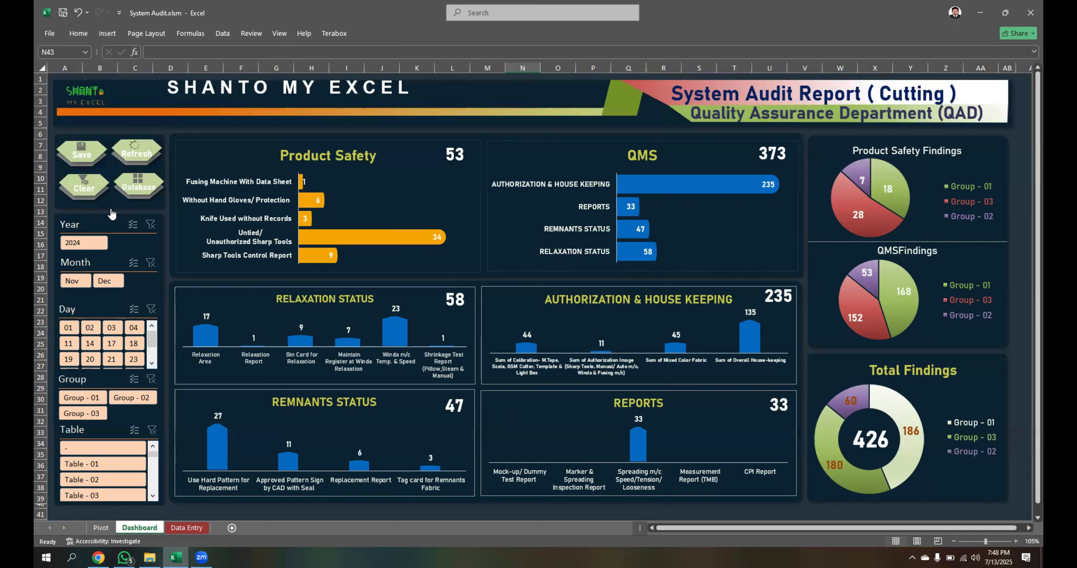
Step: Open the database behind the dashboard and examine its audit records and finding columns
left_click(139, 193)
scroll(243, 315, "down", 20)
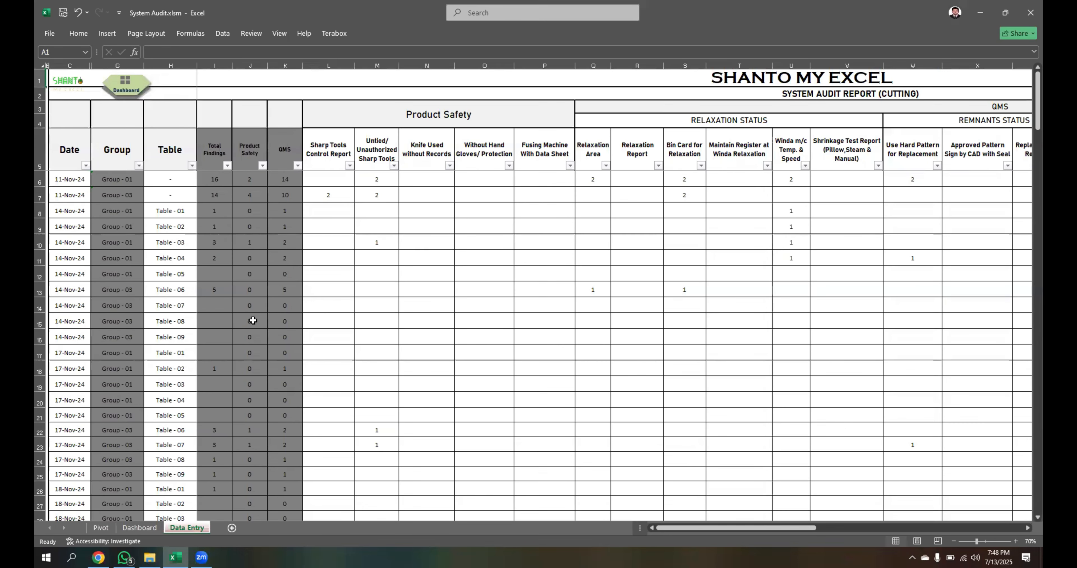
scroll(243, 315, "down", 4)
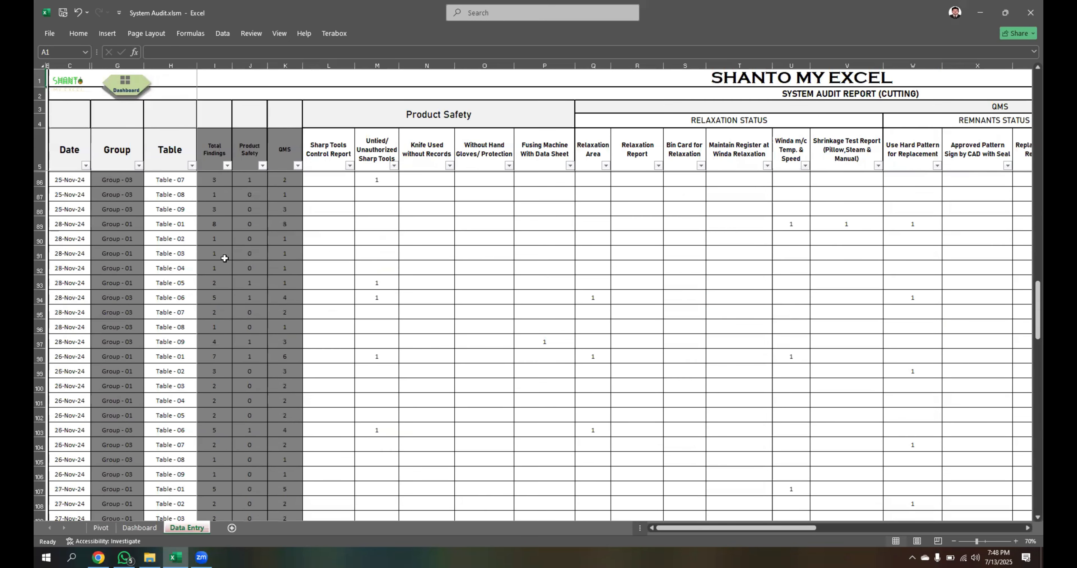
key("ctrl+Page_Up")
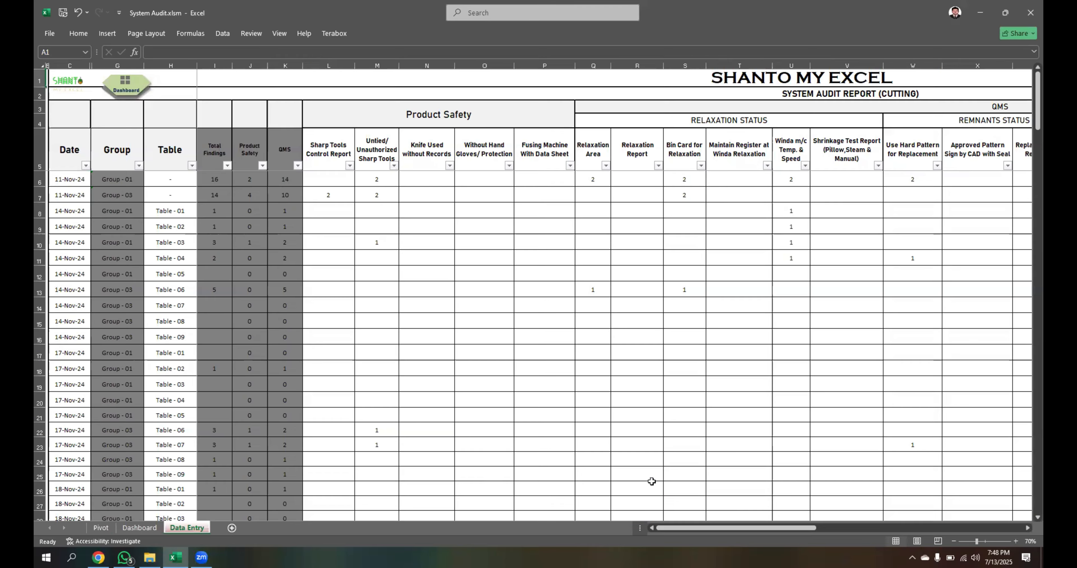
key("ctrl+Page_Down")
left_click_drag(669, 527, 523, 498)
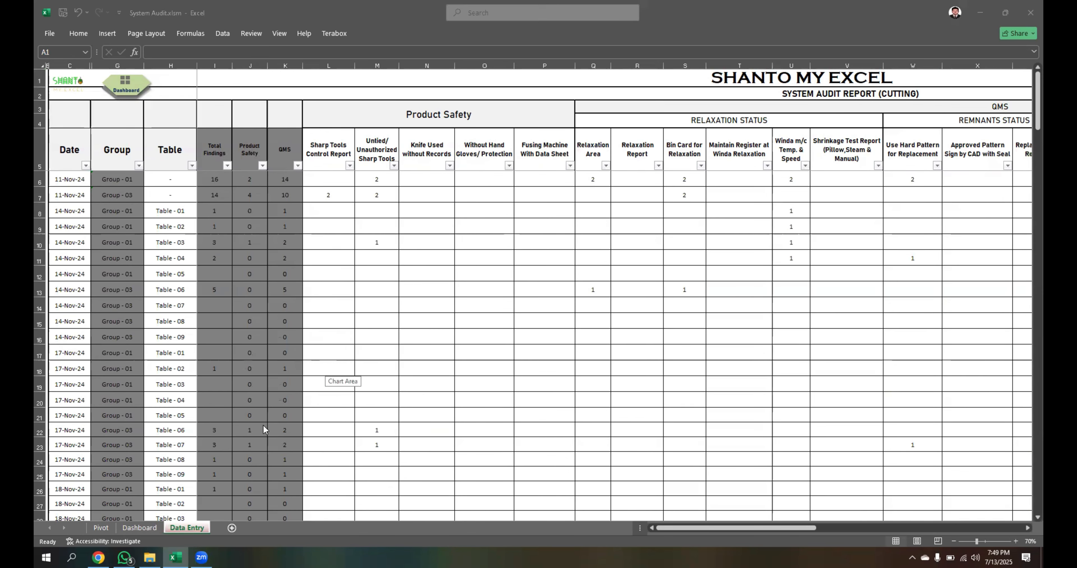
Step: Create a new blank workbook and rename its first sheet DataSheet
key("ctrl+n")
left_click(137, 201)
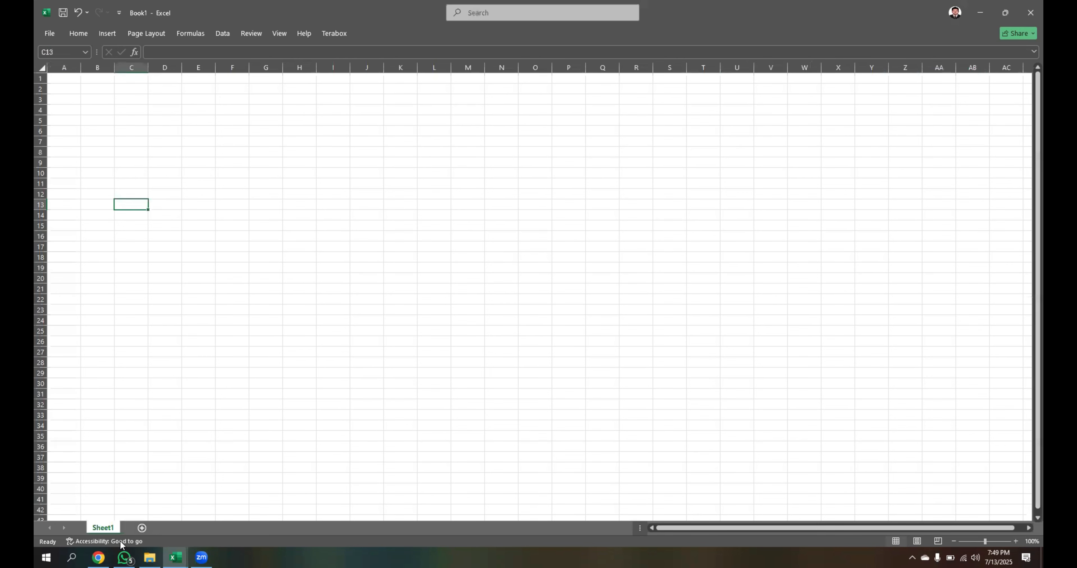
double_click(101, 527)
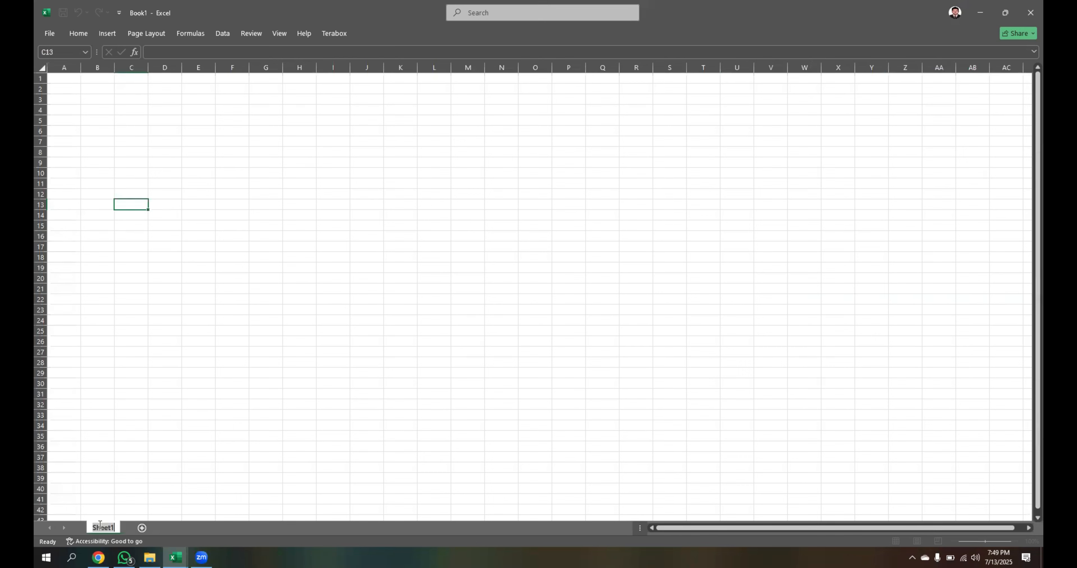
key("BackSpace")
type("Data")
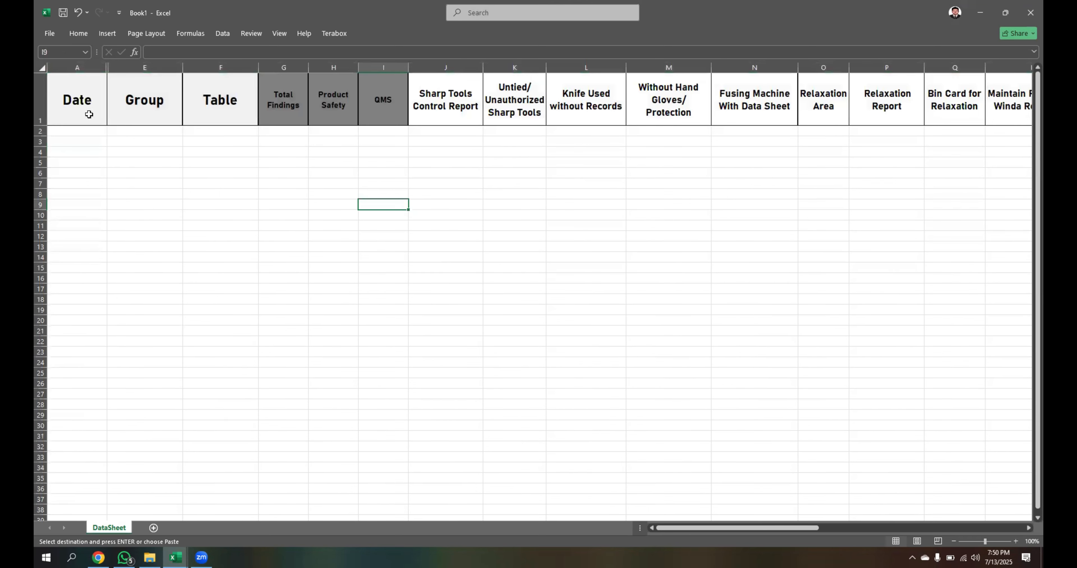
Step: Convert the header row and the blank row beneath it, A1:AG2, into a table with headers
left_click_drag(807, 527, 356, 326)
left_click_drag(82, 109, 197, 134)
left_click(94, 143)
left_click(87, 183)
left_click(90, 234)
left_click_drag(82, 96, 880, 118)
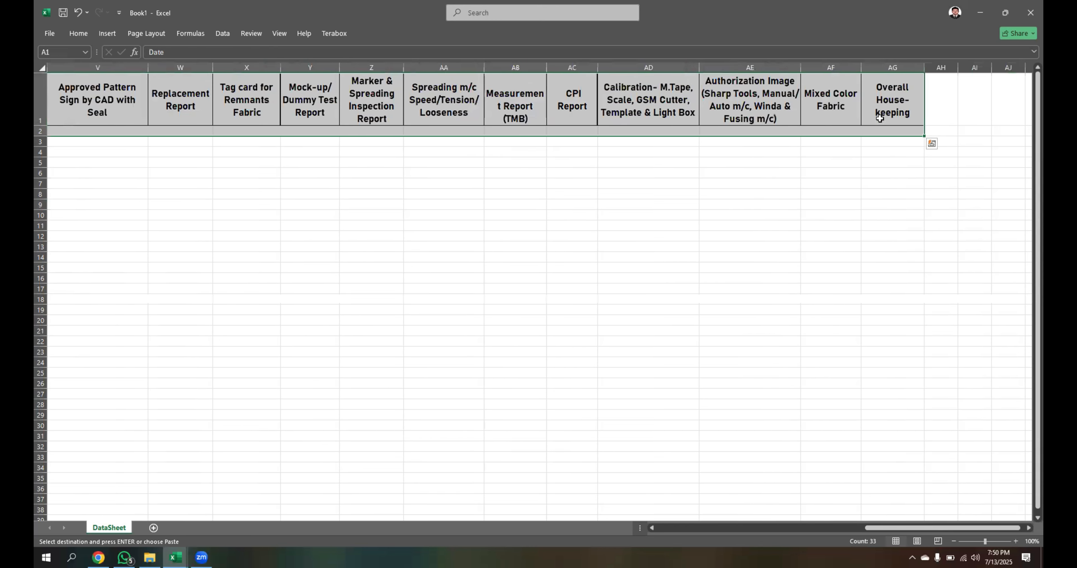
key("ctrl+t")
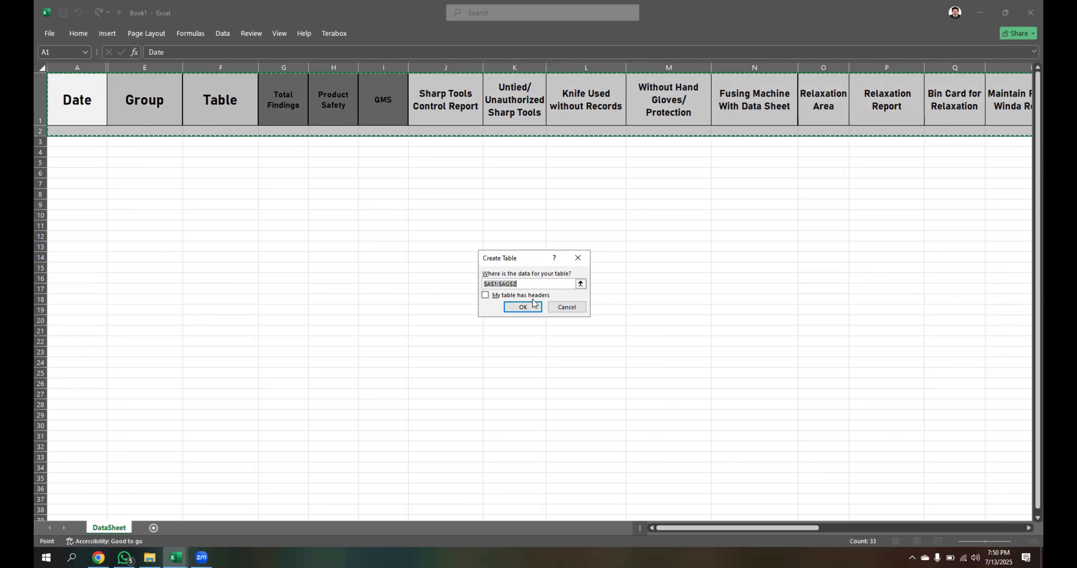
left_click(496, 298)
left_click(522, 307)
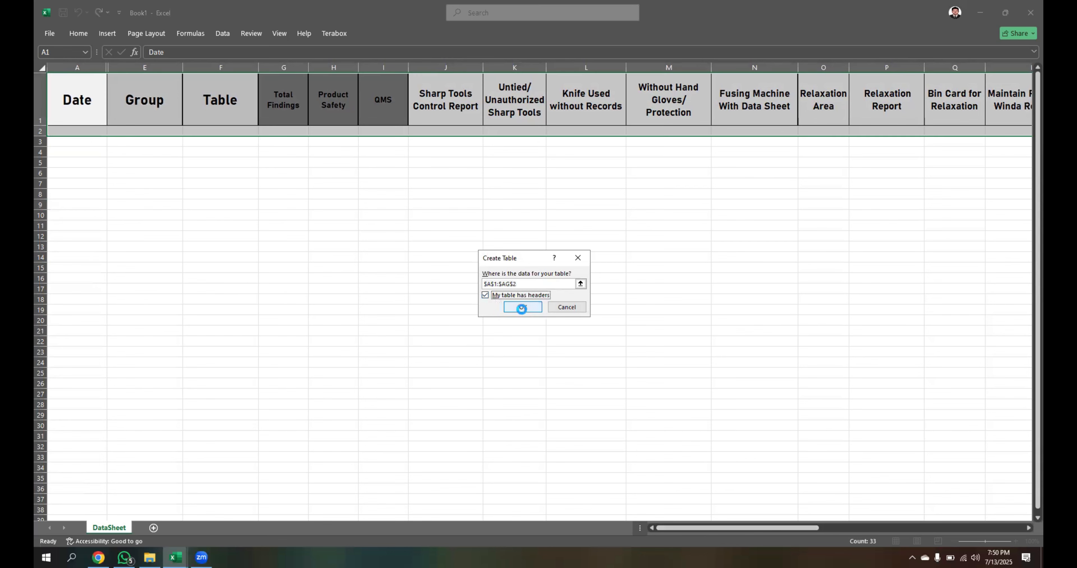
Step: Examine the design options of the new table from its Total Findings header
left_click(273, 196)
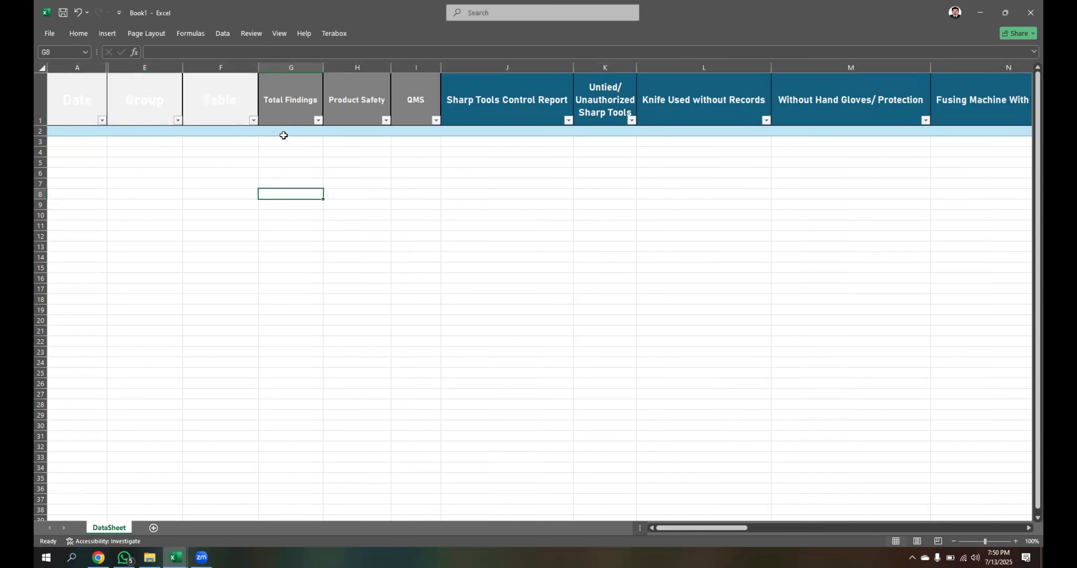
left_click(288, 101)
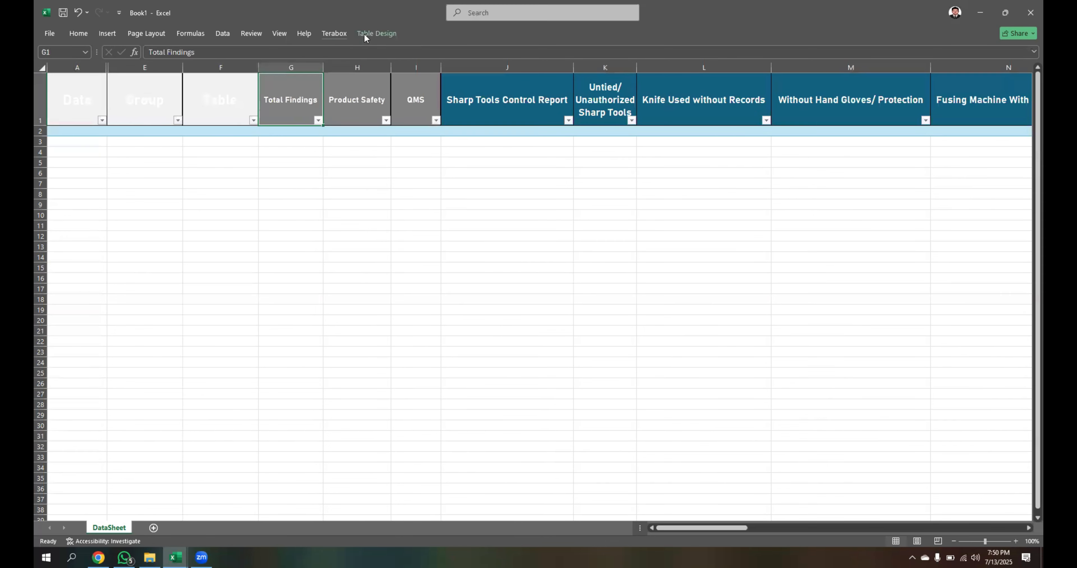
left_click(387, 32)
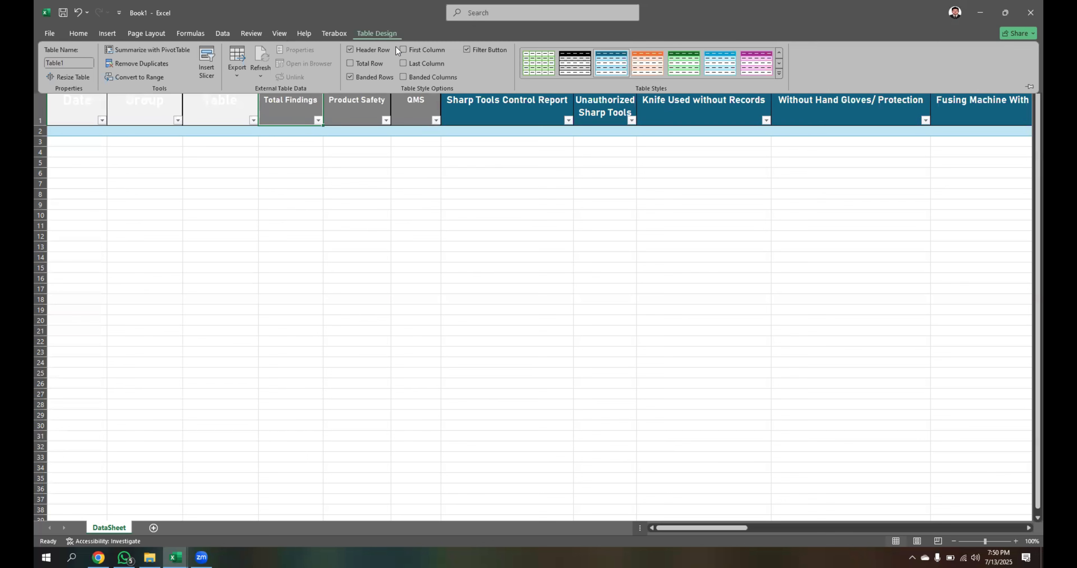
left_click(363, 226)
left_click(404, 227)
left_click(379, 288)
left_click(311, 216)
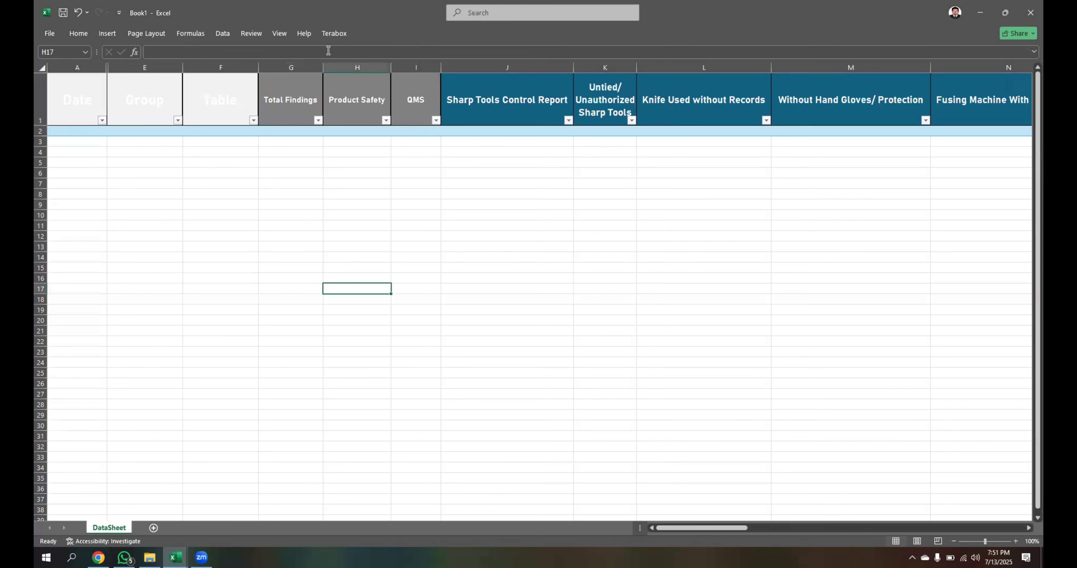
Step: Turn off the filter buttons in the table's header row
left_click(346, 96)
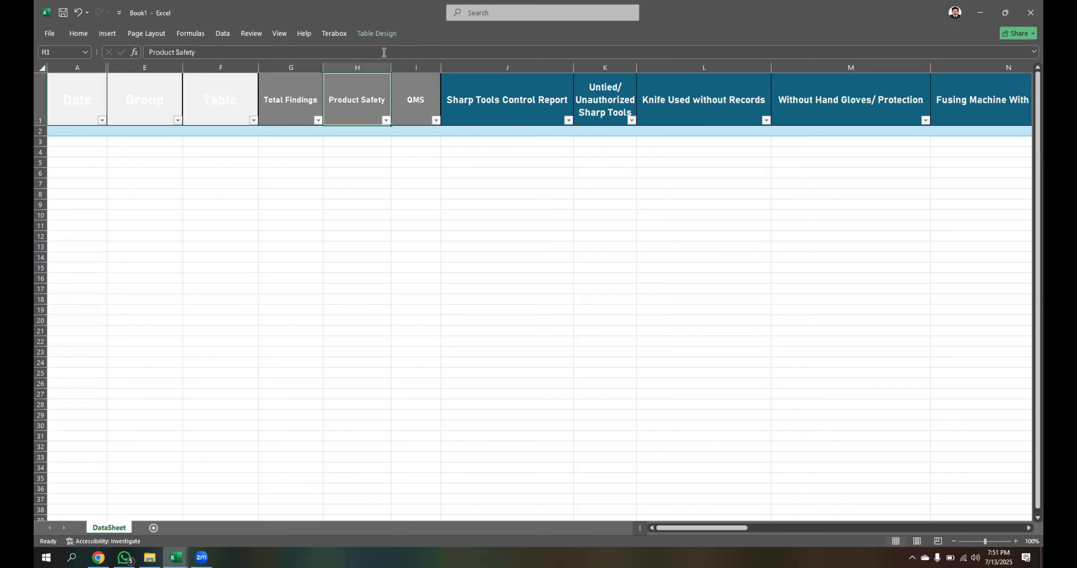
left_click(383, 33)
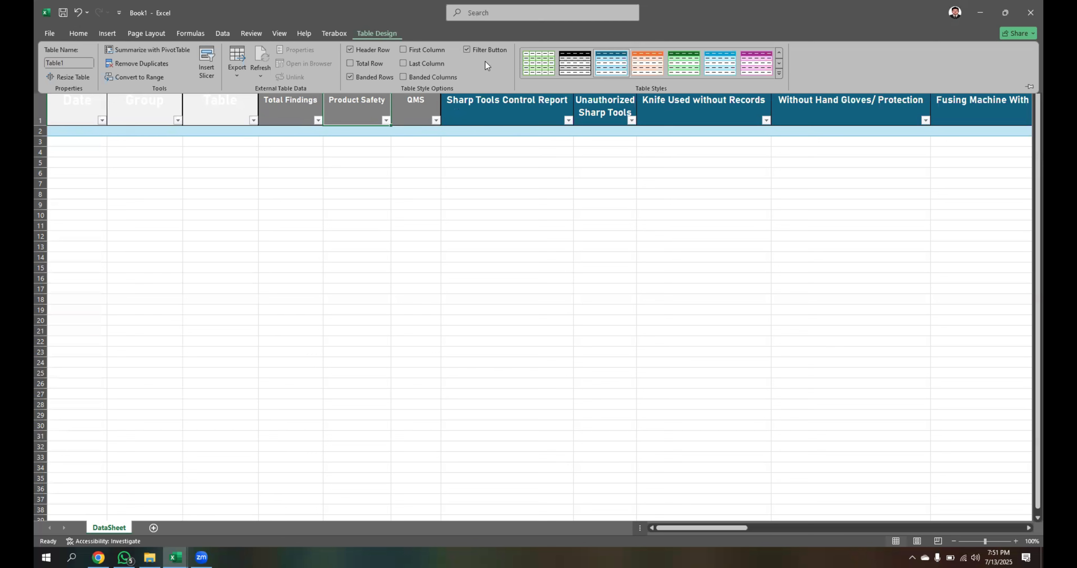
left_click(479, 50)
left_click(479, 51)
left_click(480, 50)
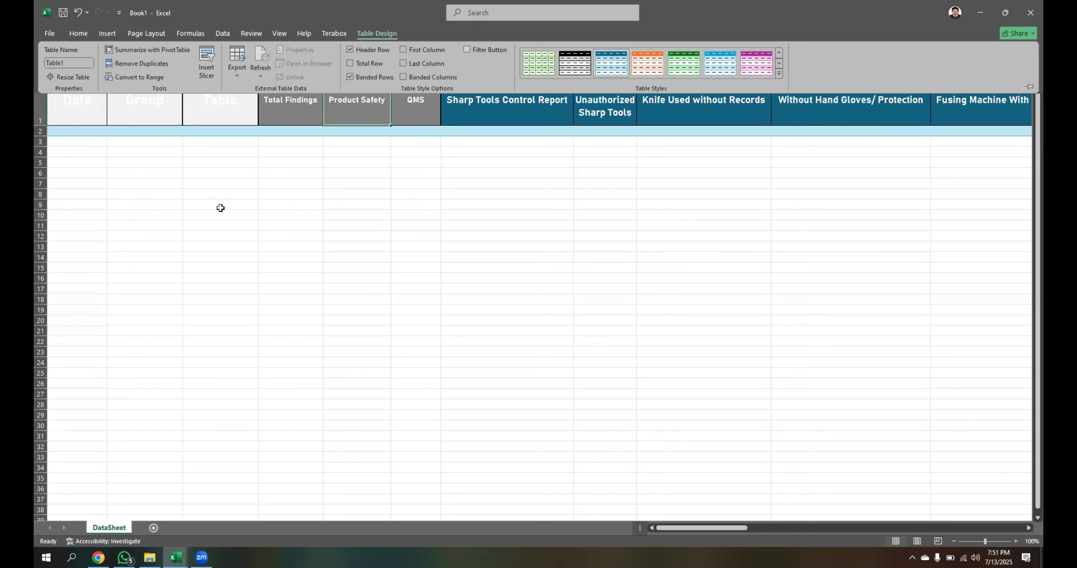
left_click(497, 267)
Step: Unhide the columns between Date and Group on DataSheet
left_click(483, 78)
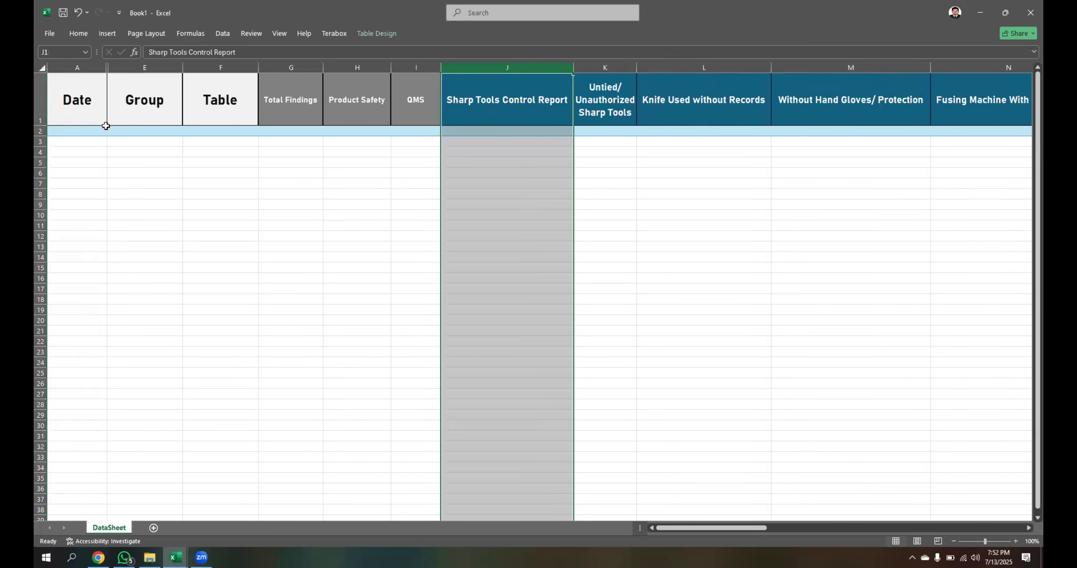
left_click(97, 129)
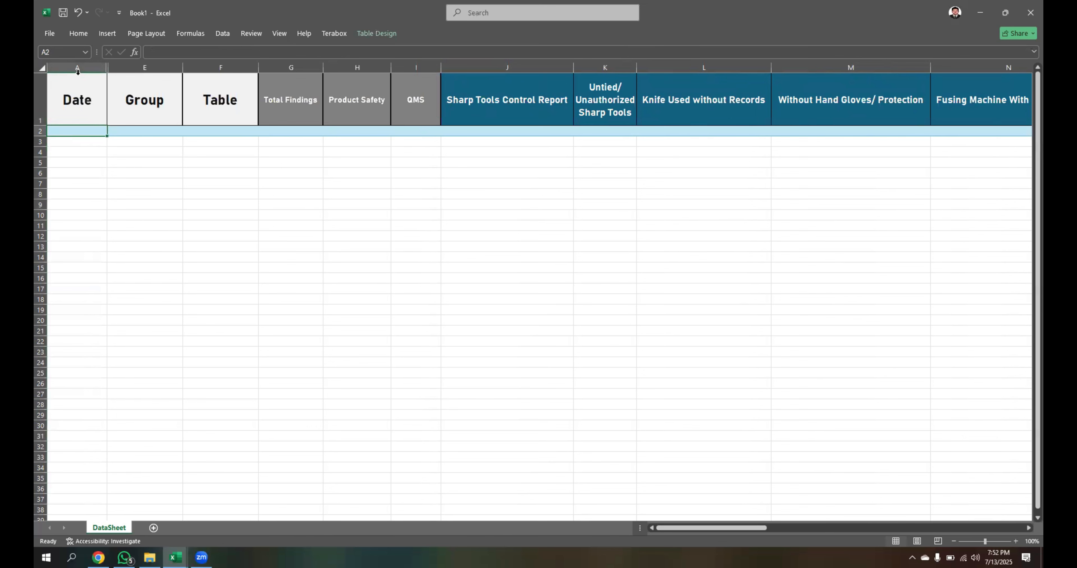
left_click_drag(77, 67, 149, 66)
left_click_drag(409, 66, 474, 66)
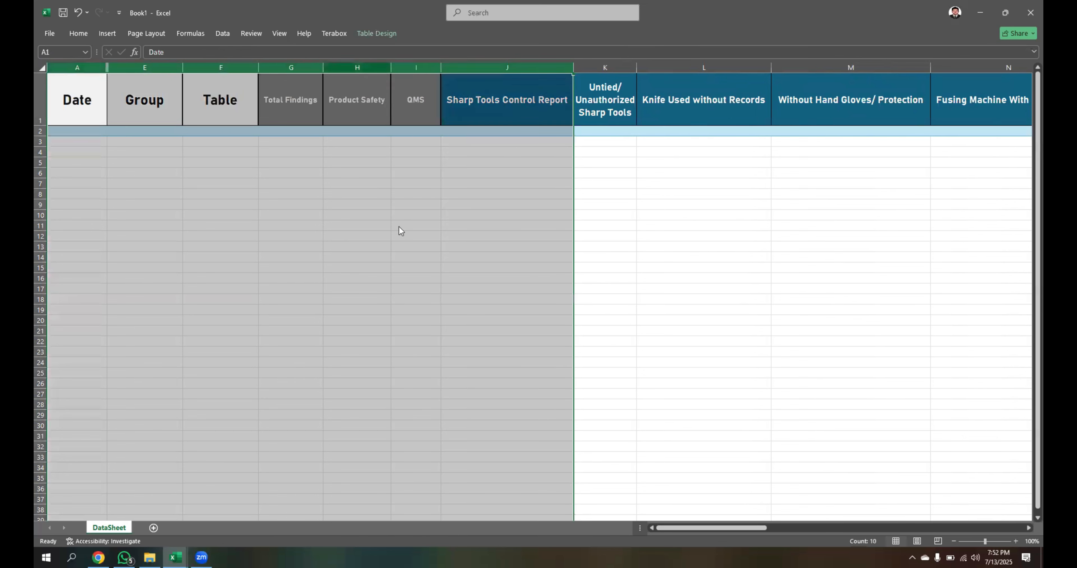
right_click(383, 67)
left_click(413, 261)
left_click(204, 225)
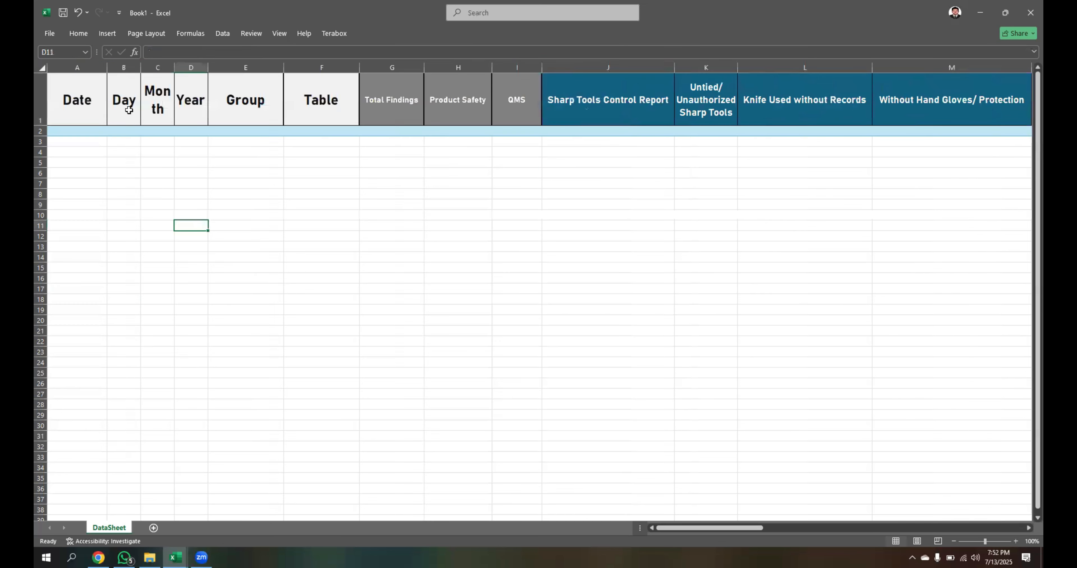
Step: Widen the Day, Month and Year columns so each header fits on one line
left_click(127, 110)
left_click_drag(141, 63, 250, 67)
left_click_drag(137, 89, 228, 98)
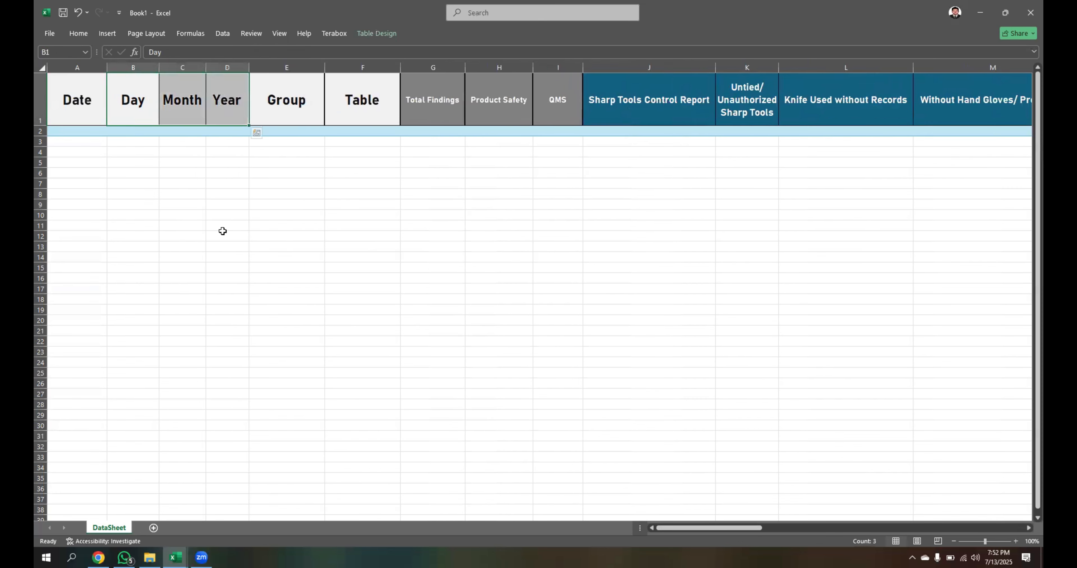
Step: Switch to the System Audit workbook, review its dashboard's date slicers, and return to the new workbook
key("alt+Tab")
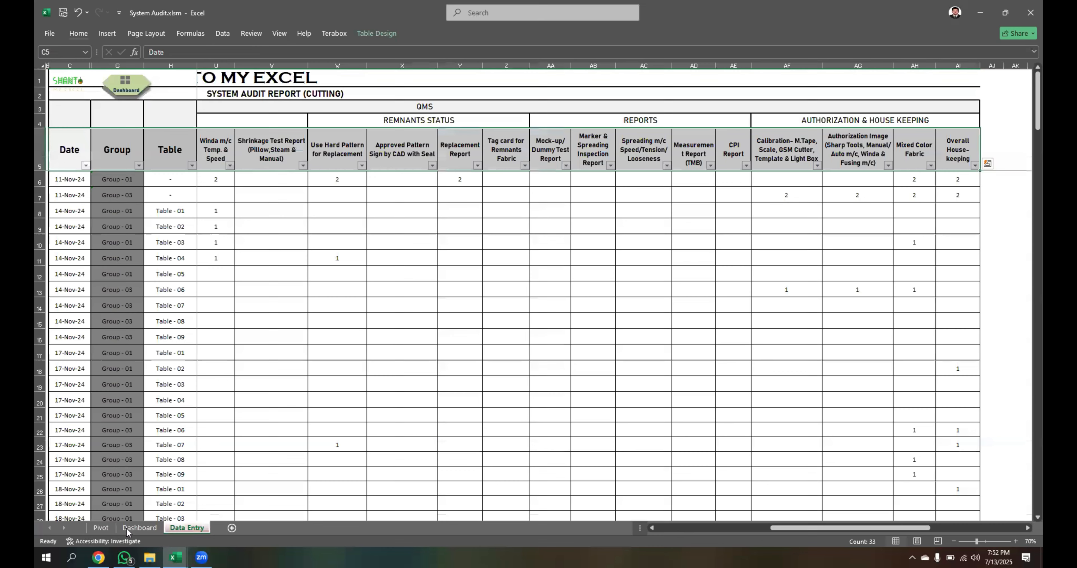
key("ctrl+Page_Up")
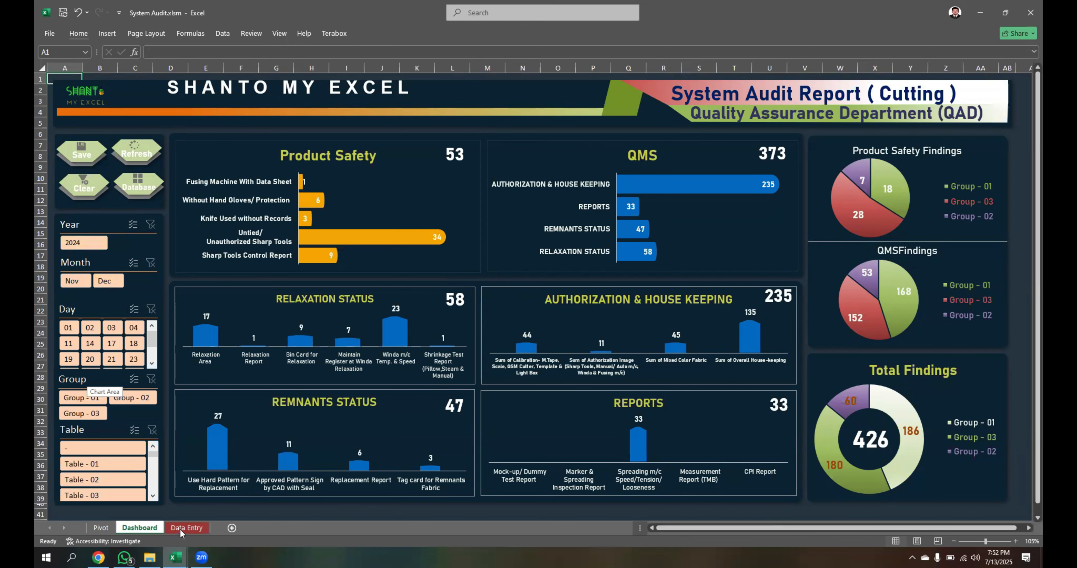
key("alt+Tab")
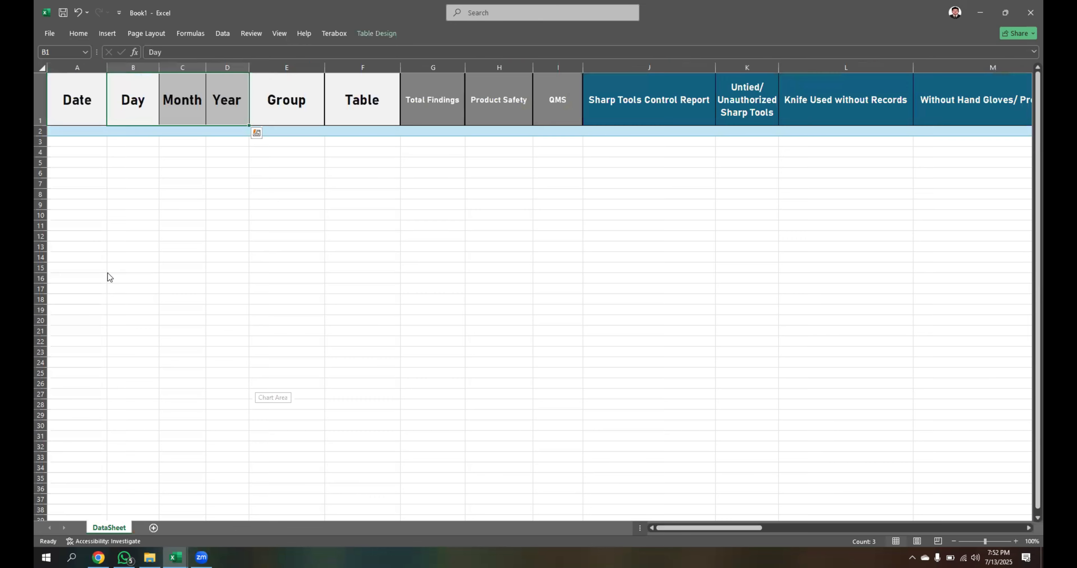
left_click(84, 131)
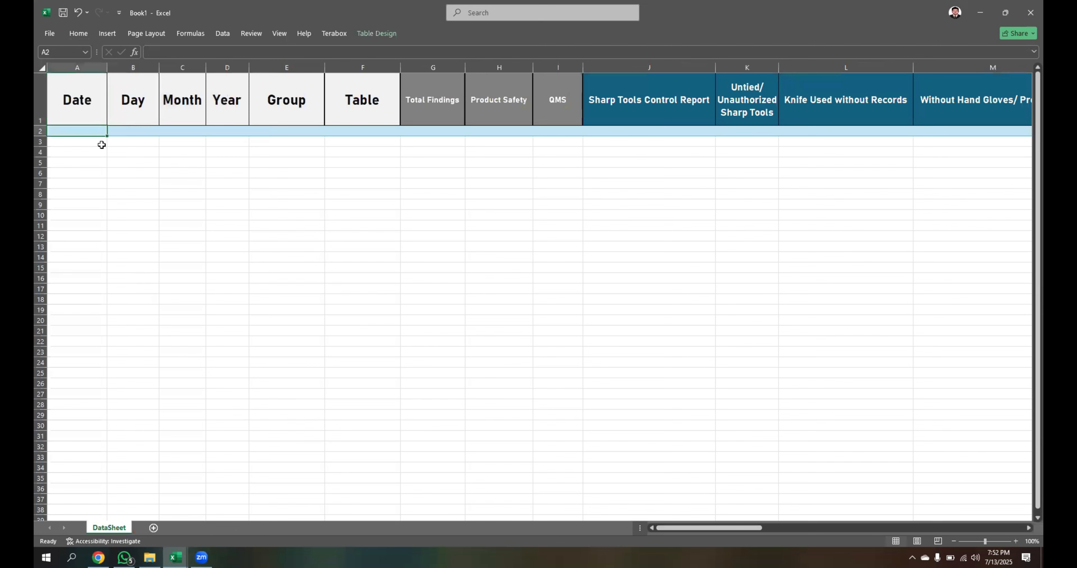
left_click(128, 131)
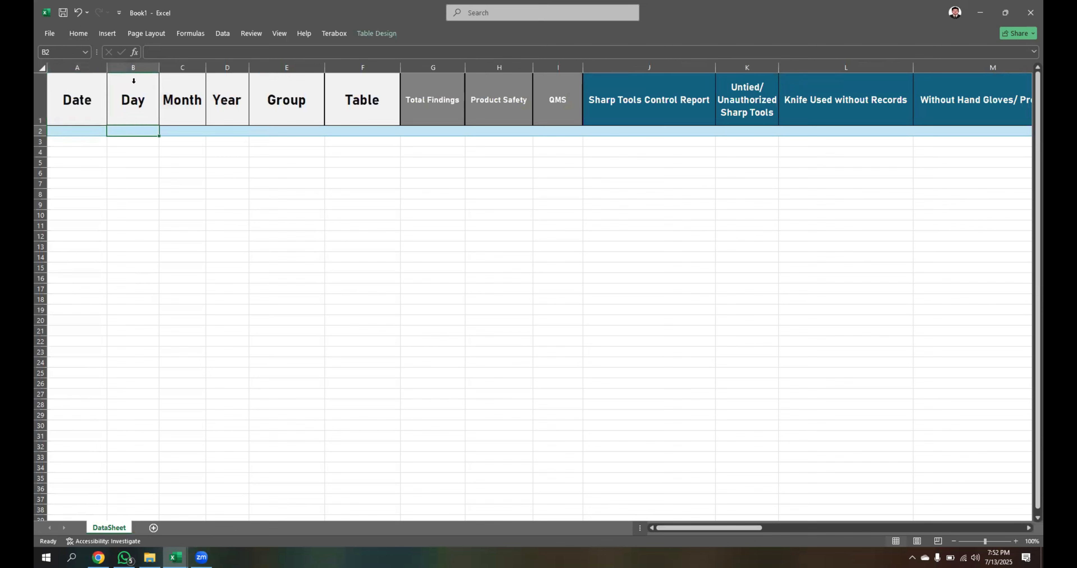
left_click(180, 131)
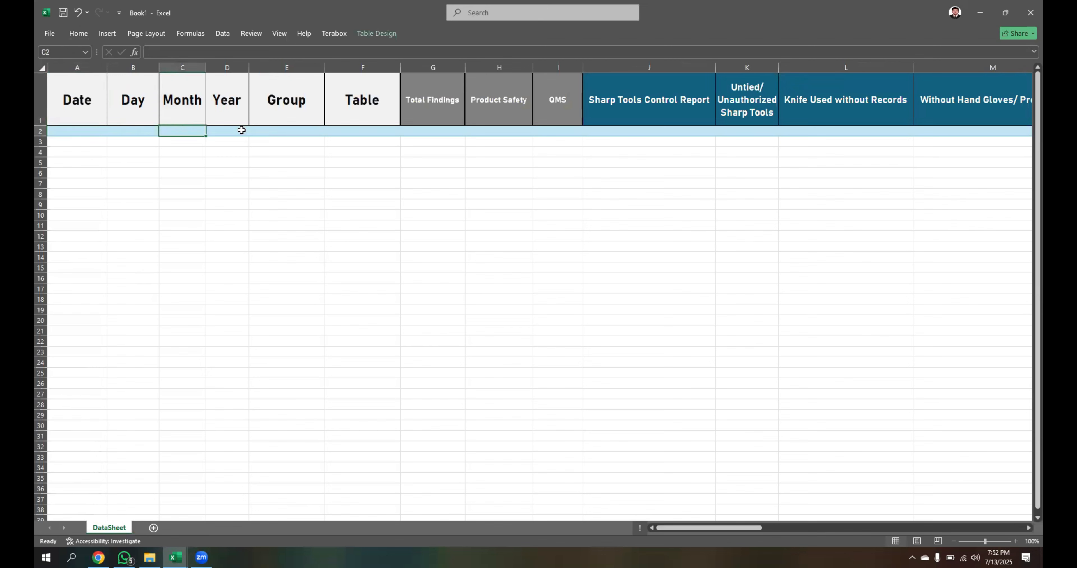
mouse_move(242, 131)
left_mouse_down()
mouse_move(120, 132)
mouse_move(228, 131)
left_mouse_up()
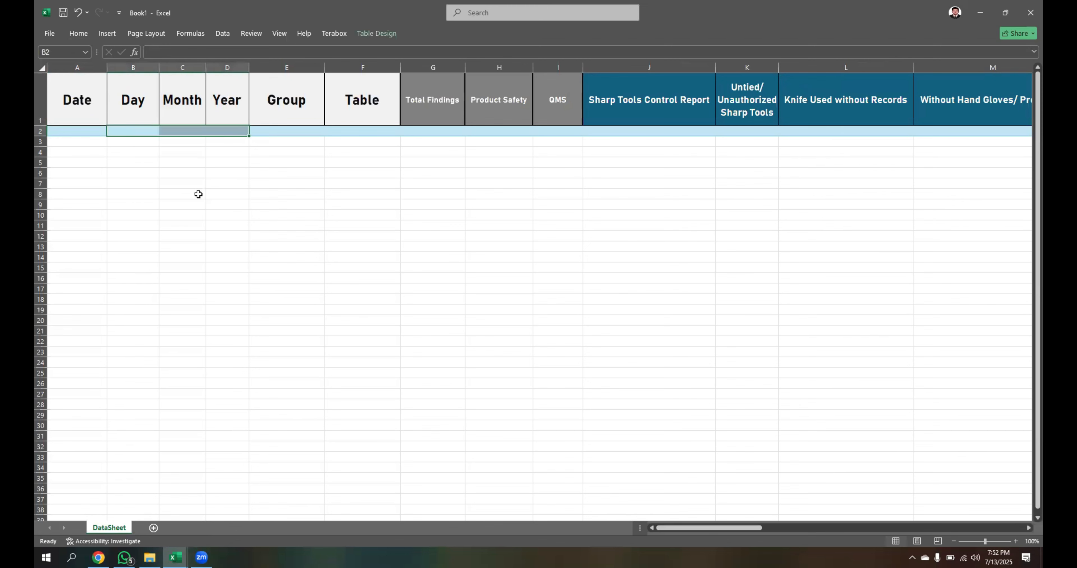
left_click(218, 223)
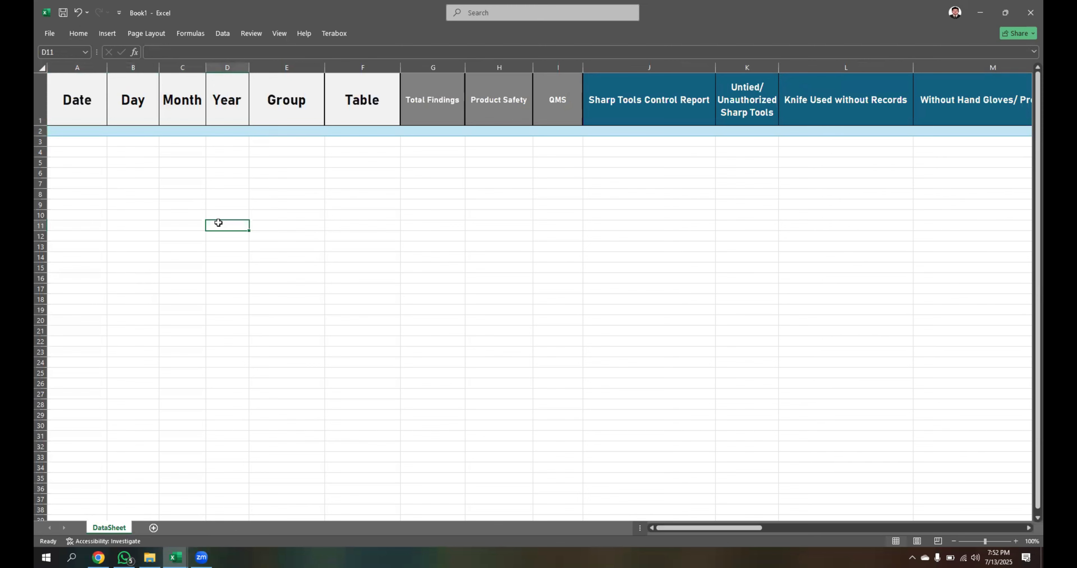
Step: Enter the current date, 7/13/2025, in the first data row of the Date column
left_click(77, 135)
key("ctrl+semicolon")
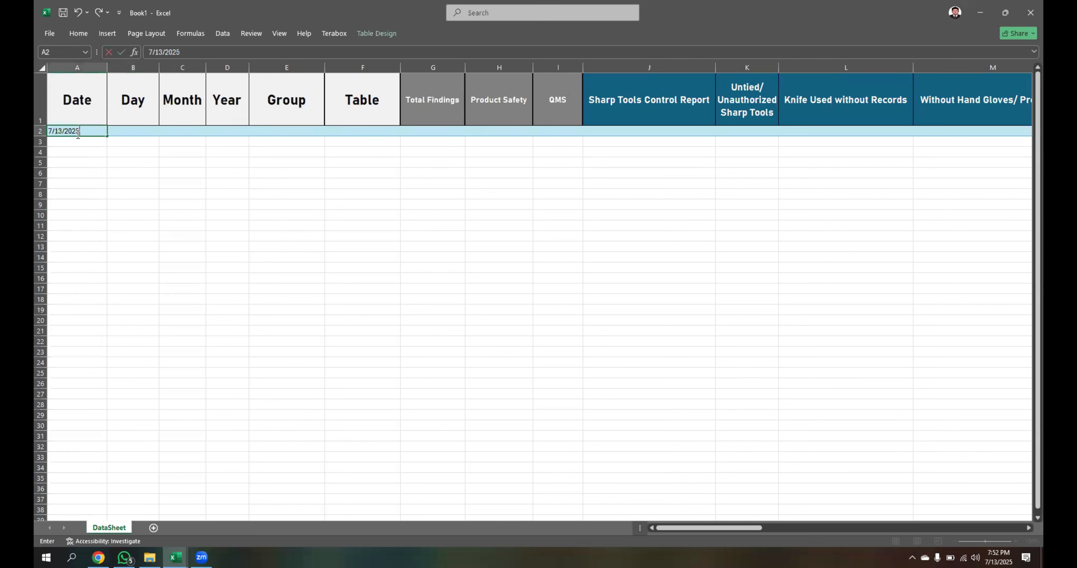
key("ctrl+Return")
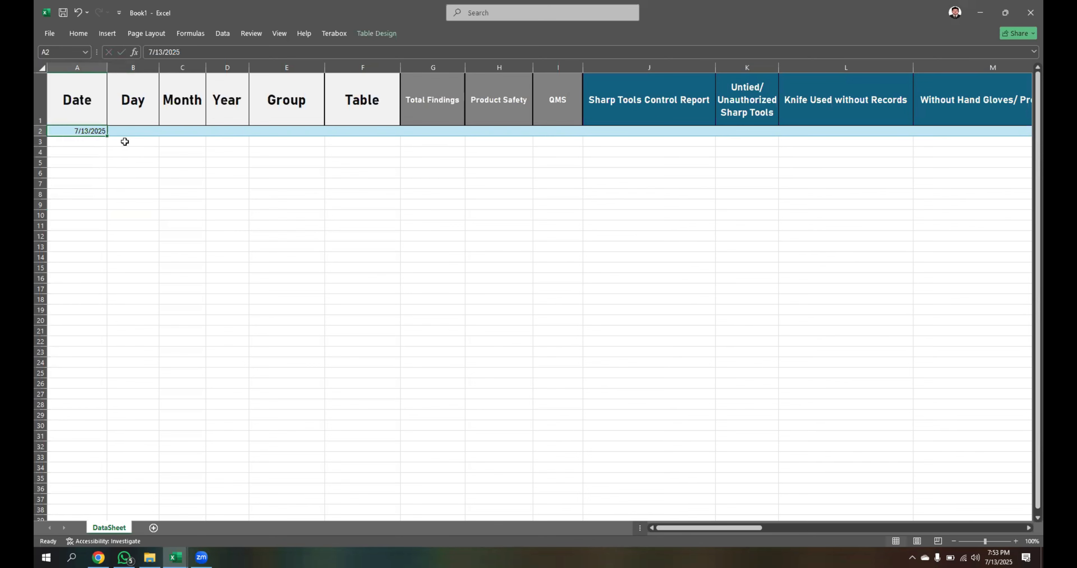
left_click(128, 131)
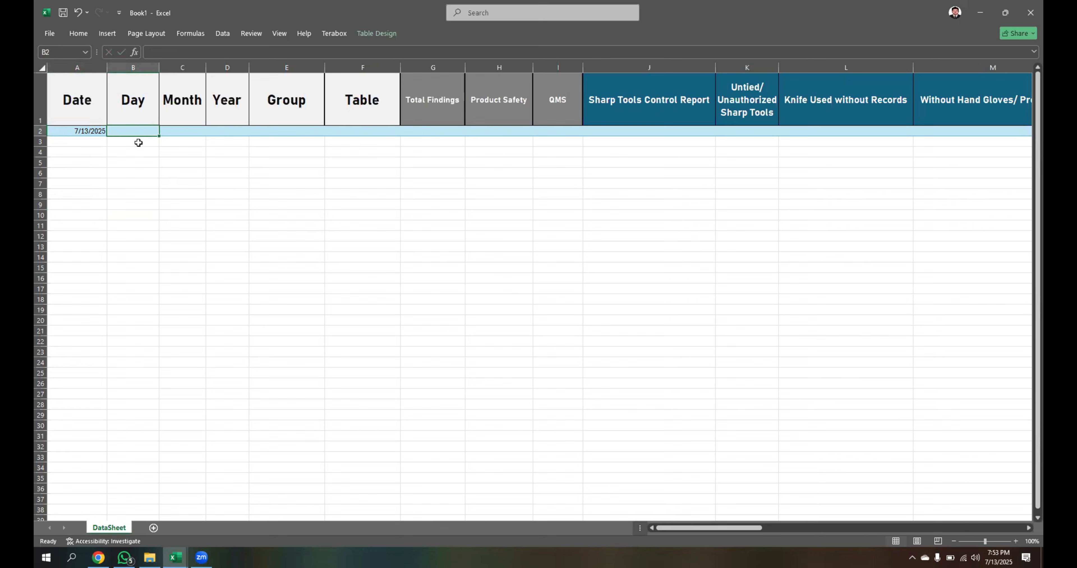
left_click(186, 132)
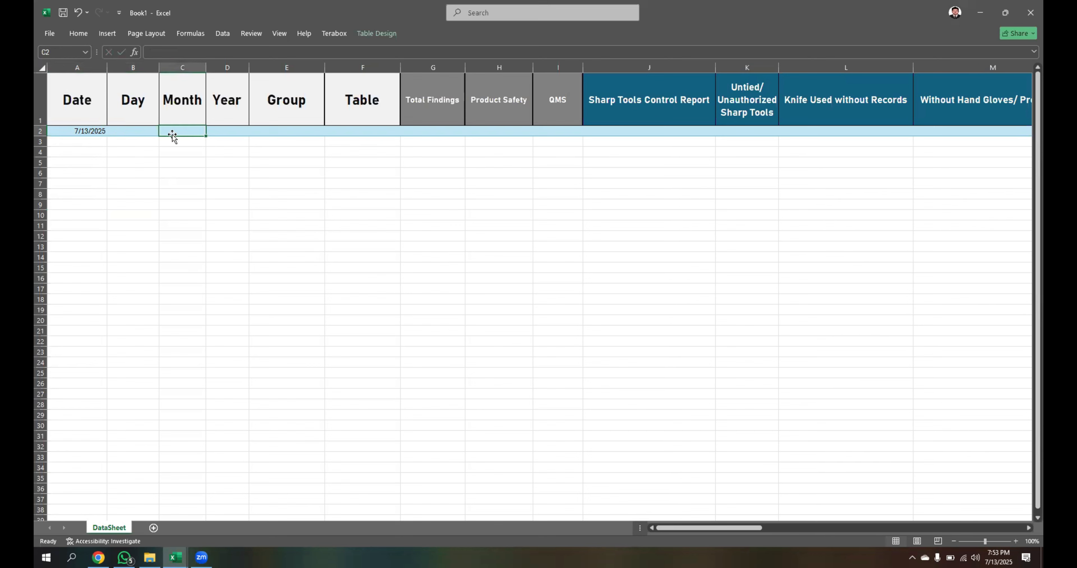
left_click(233, 131)
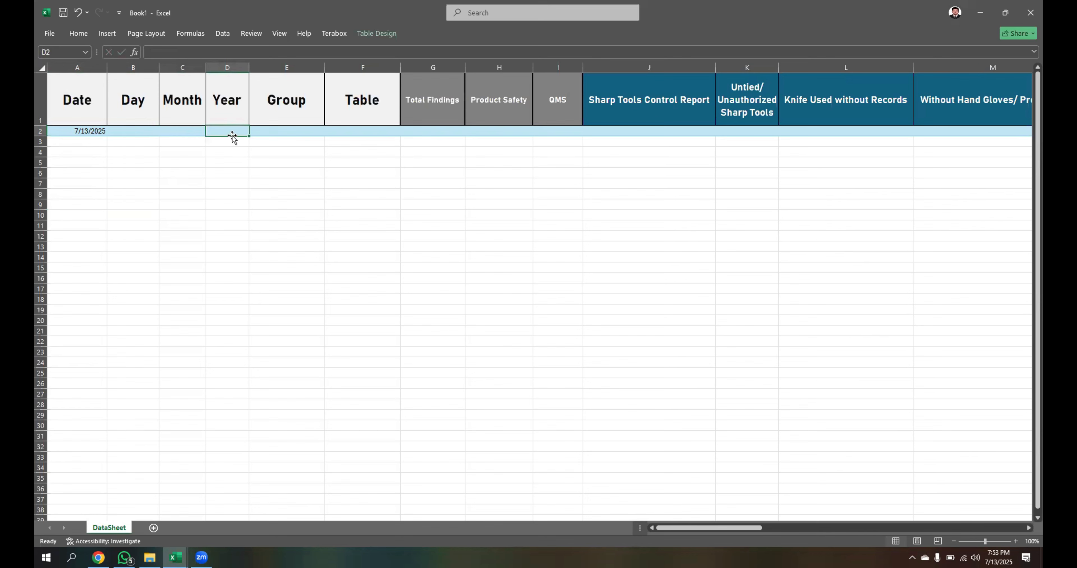
left_click(70, 129)
left_click_drag(140, 110, 230, 132)
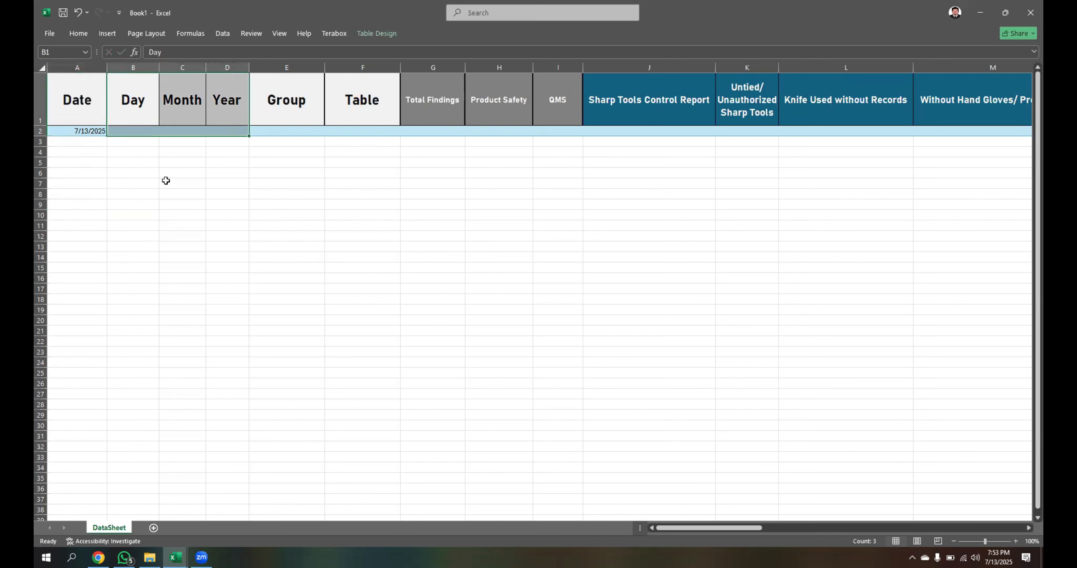
left_click(134, 129)
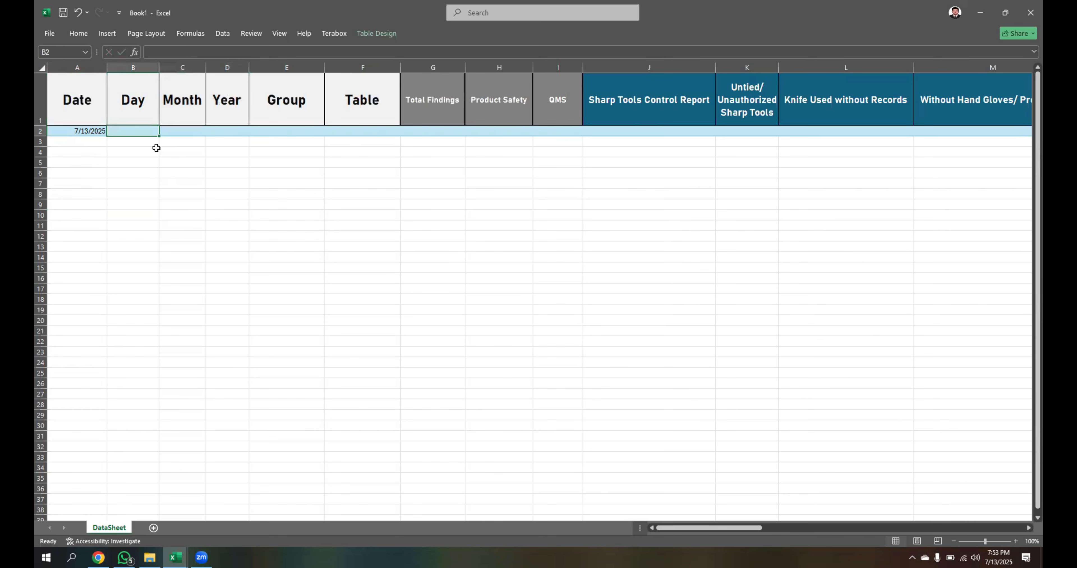
type("=tex")
key("Tab")
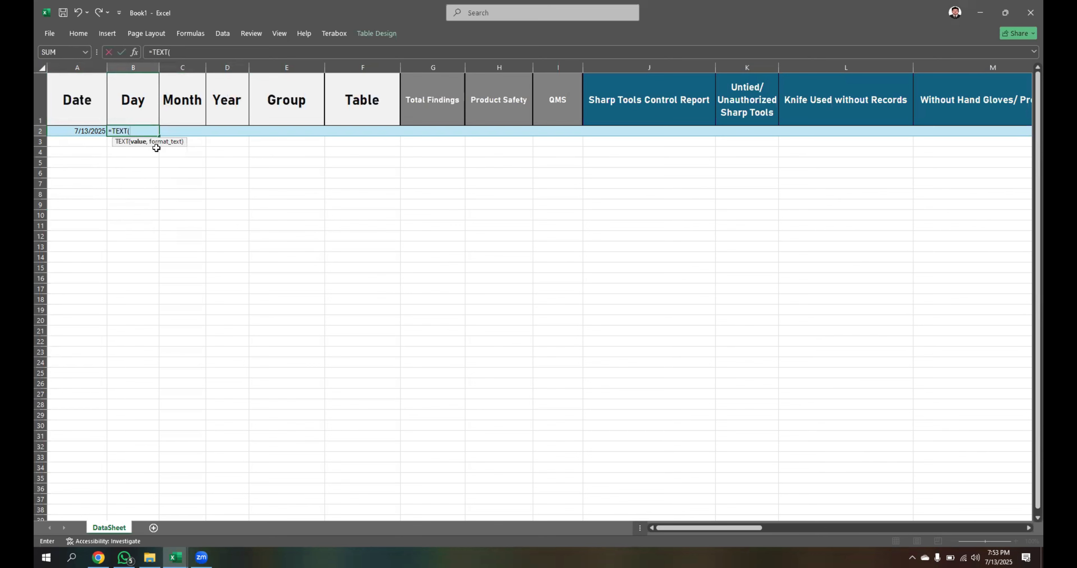
left_click(87, 126)
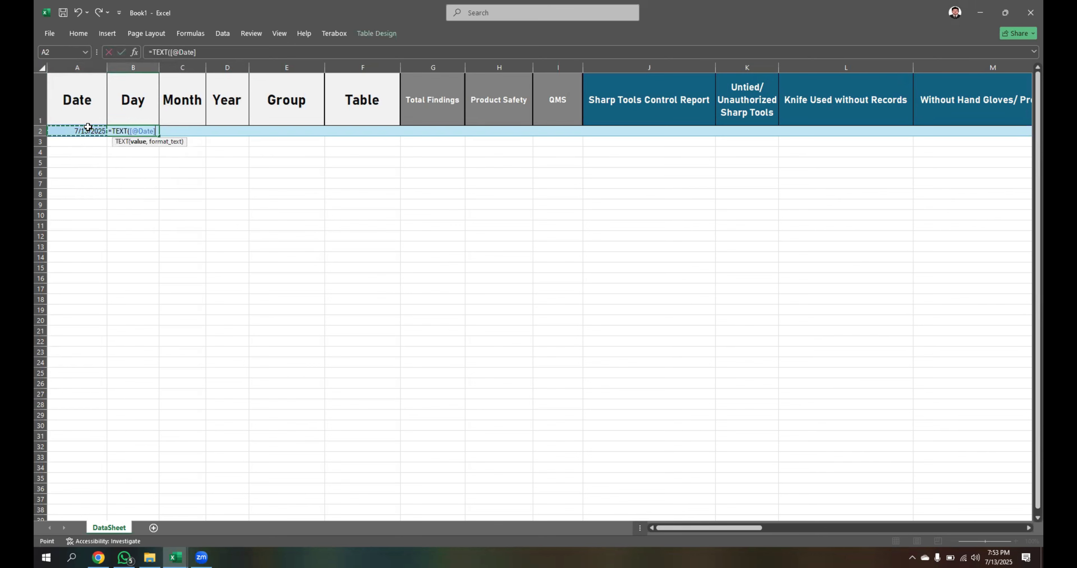
type(",")
type("\"dd\")")
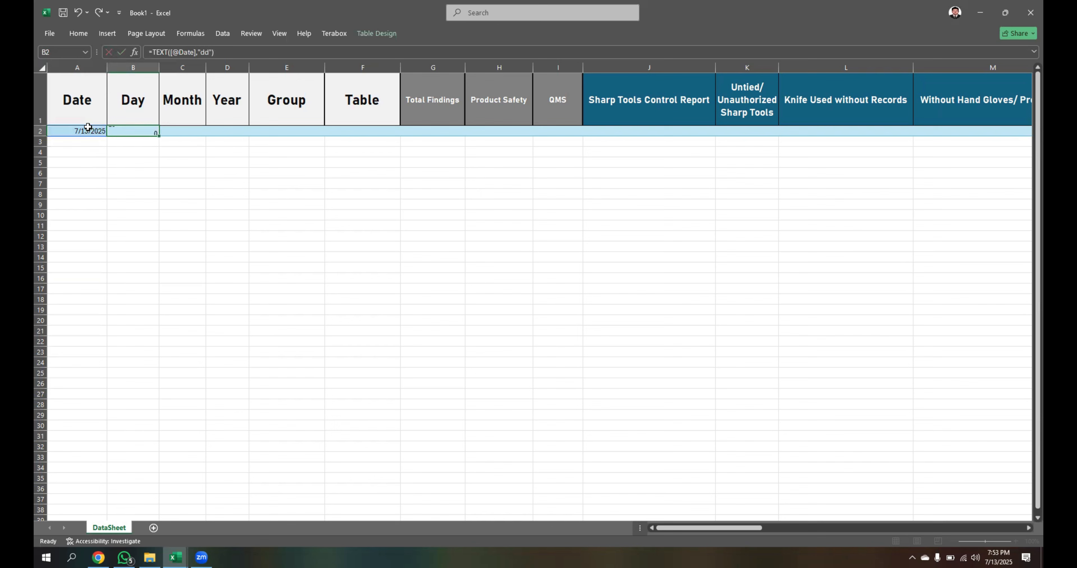
key("Return")
left_click(120, 129)
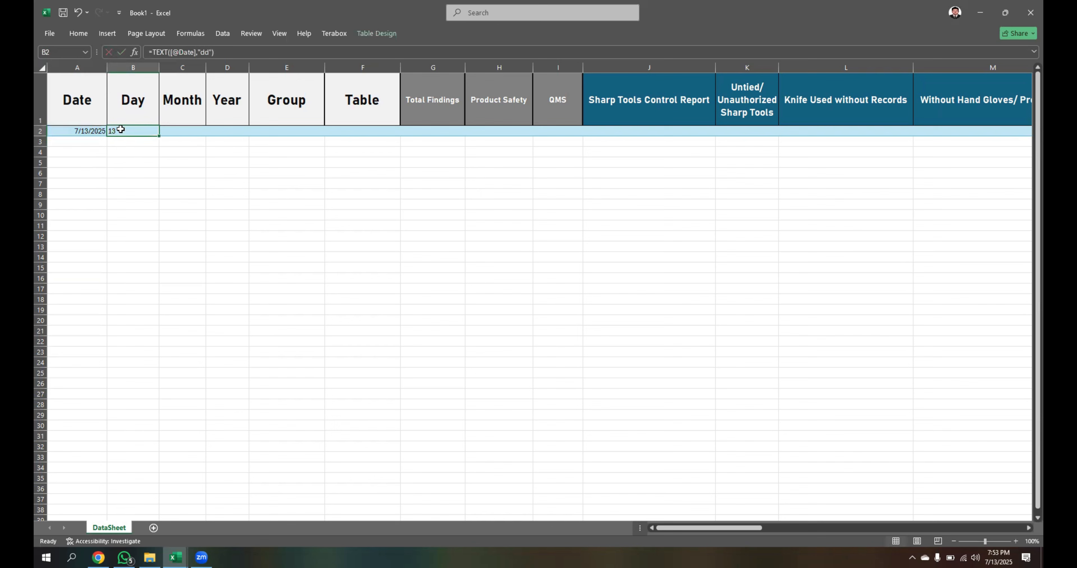
left_click(183, 131)
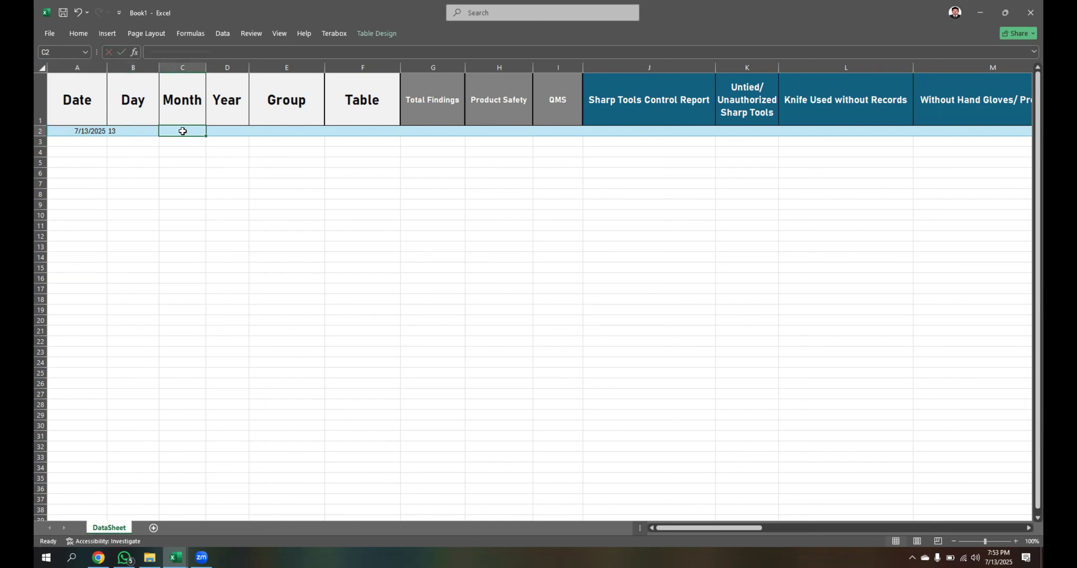
type("=text")
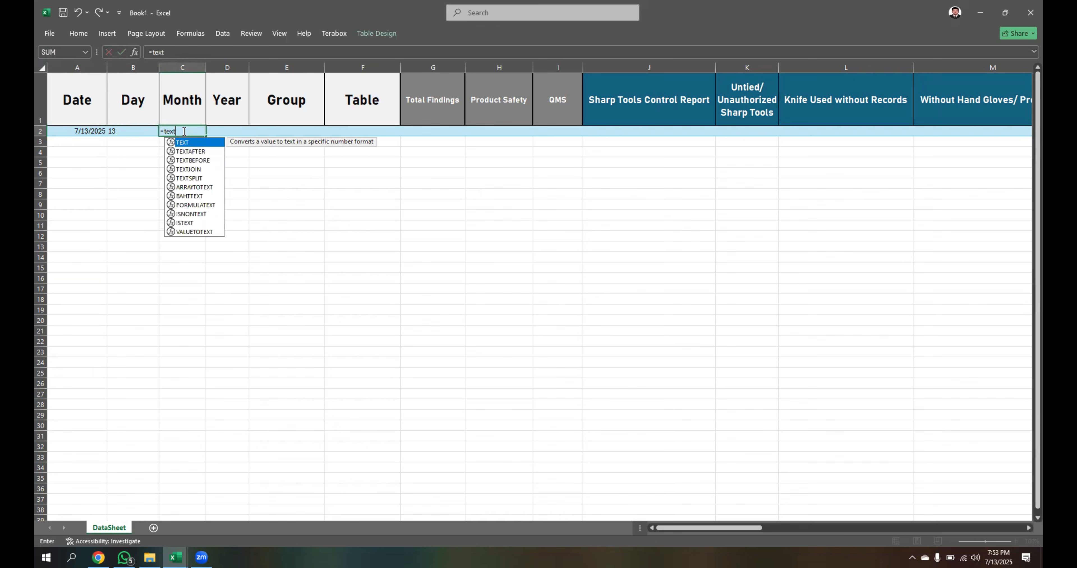
key("Tab")
left_click(63, 134)
type(",")
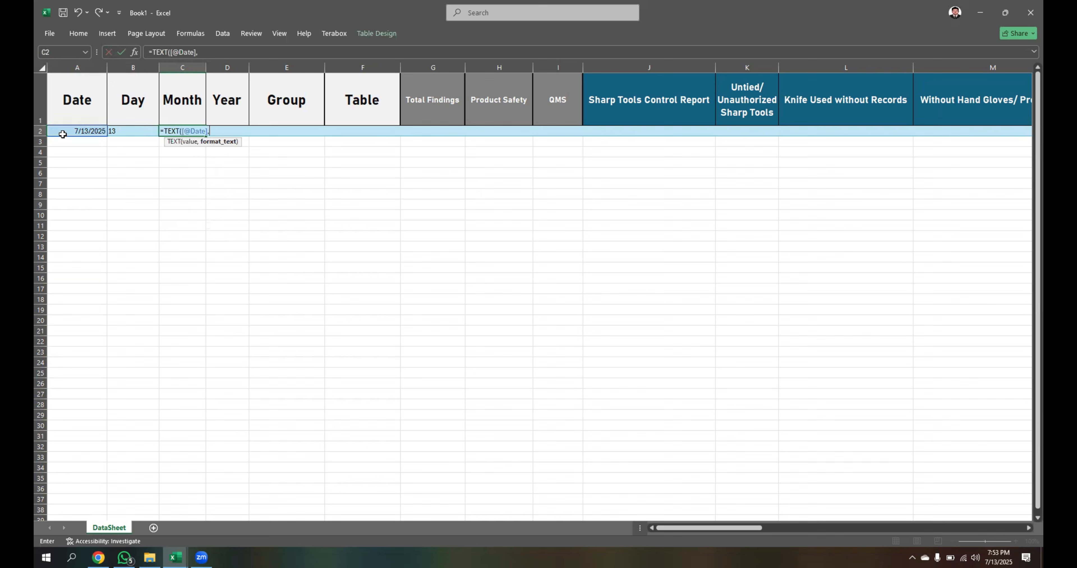
type("\"mmm")
key("BackSpace")
type("\")")
key("Return")
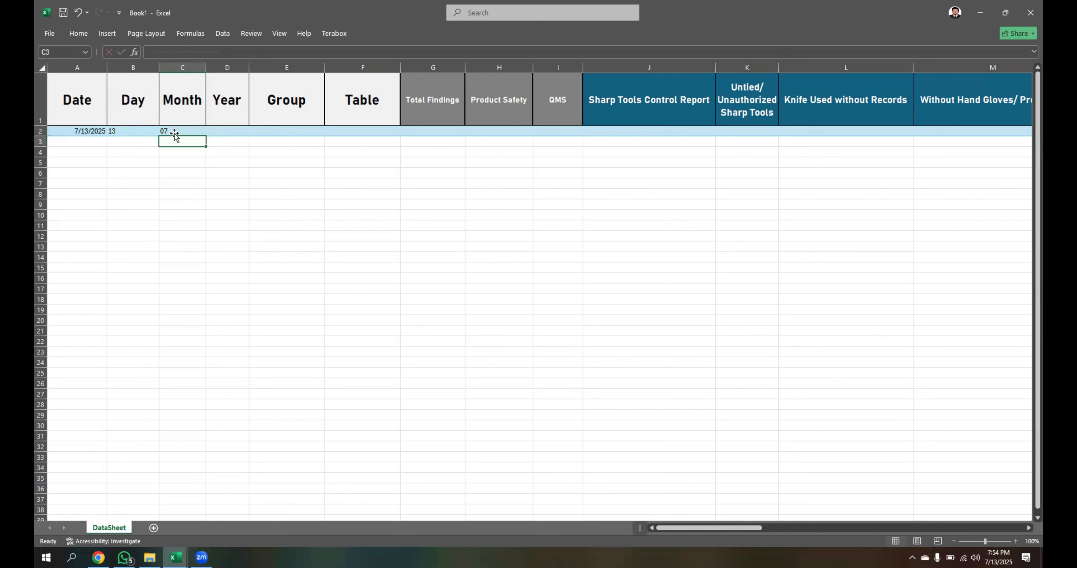
left_click(176, 132)
left_click(221, 130)
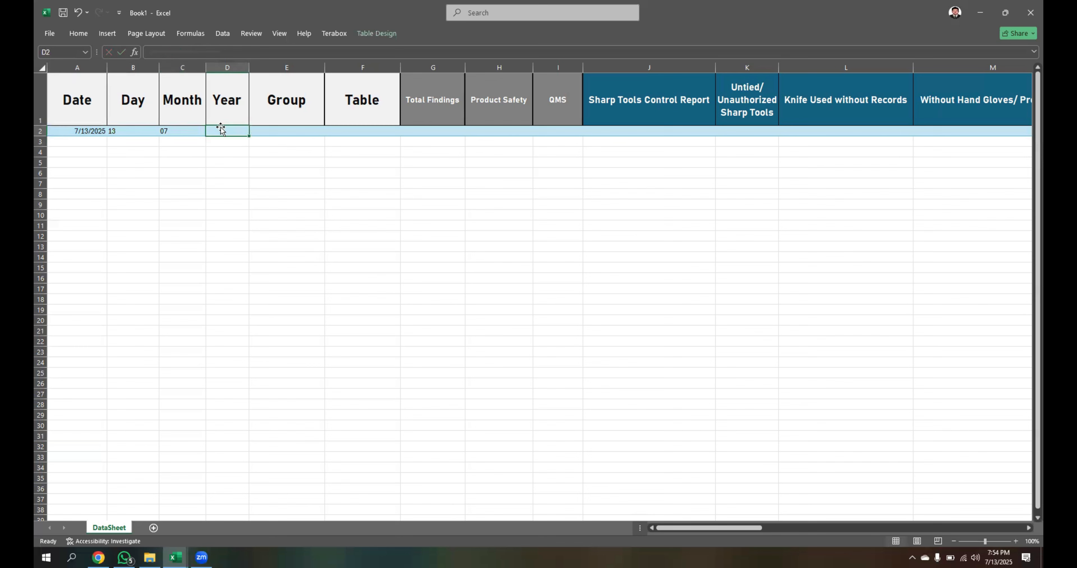
type("=TEXT(")
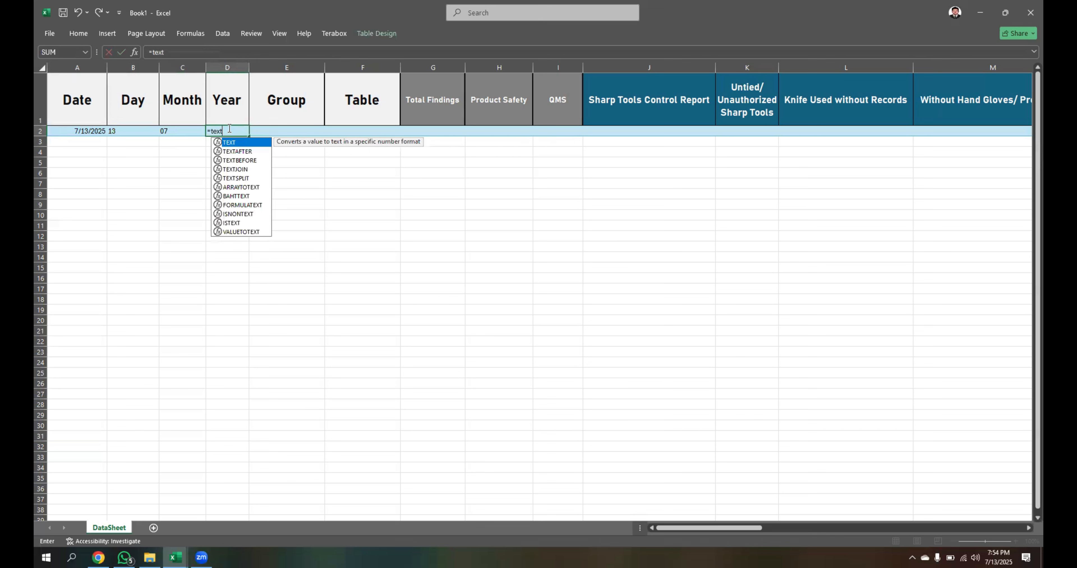
left_click(71, 131)
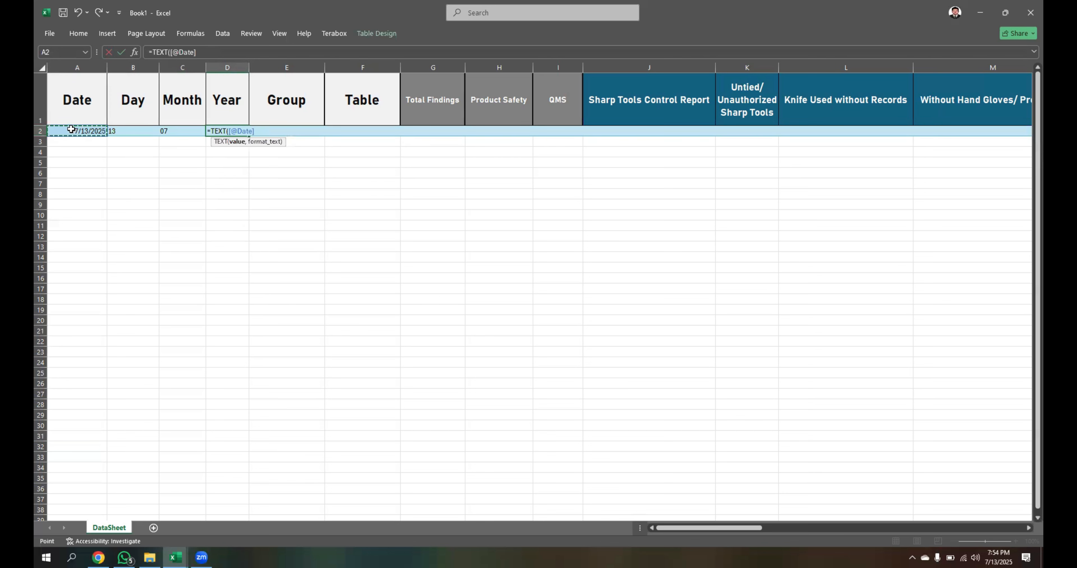
type(",\"yy\")")
key("Return")
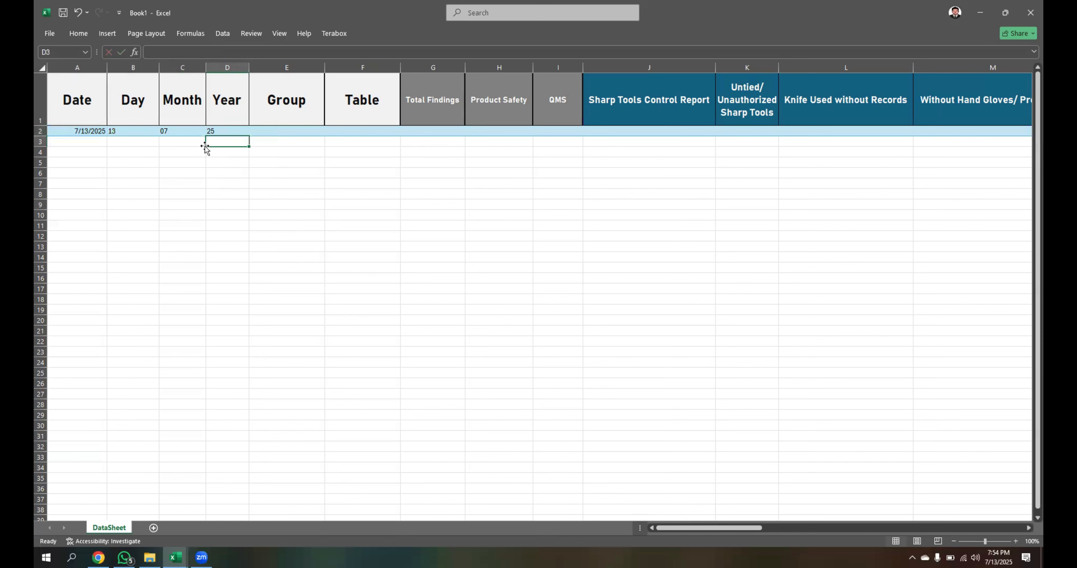
key("Up")
Step: Check the month style on the System Audit dashboard, then set the Month formula's format code in C2 to "mmm"
left_click(174, 135)
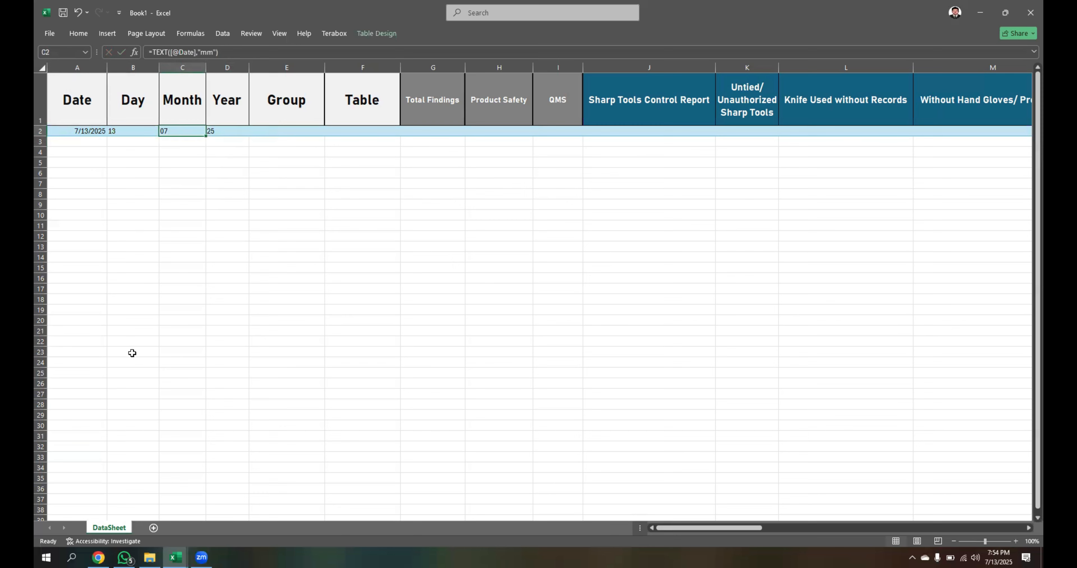
key("alt+Tab")
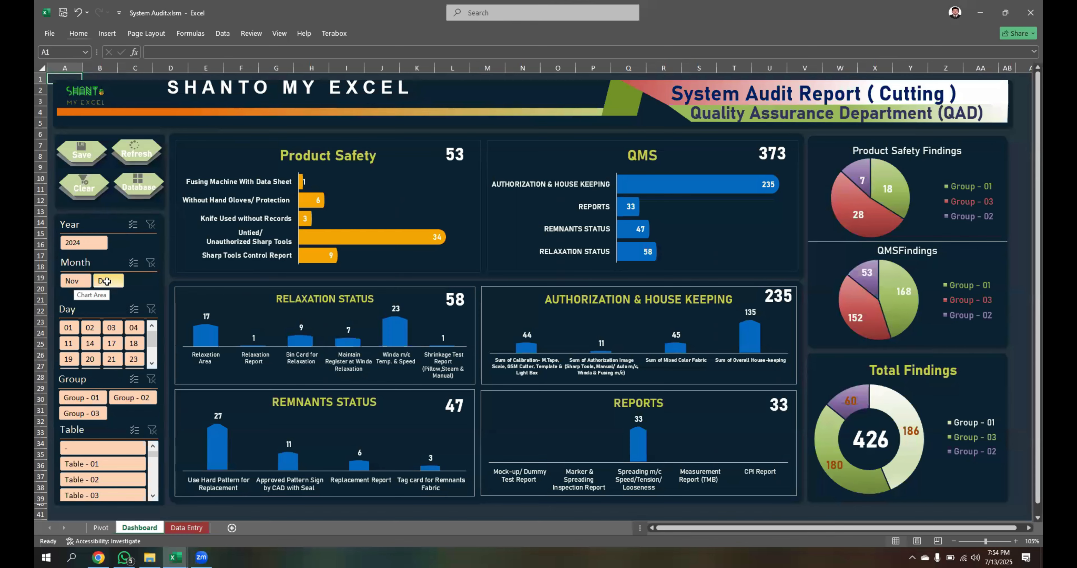
key("alt+Tab")
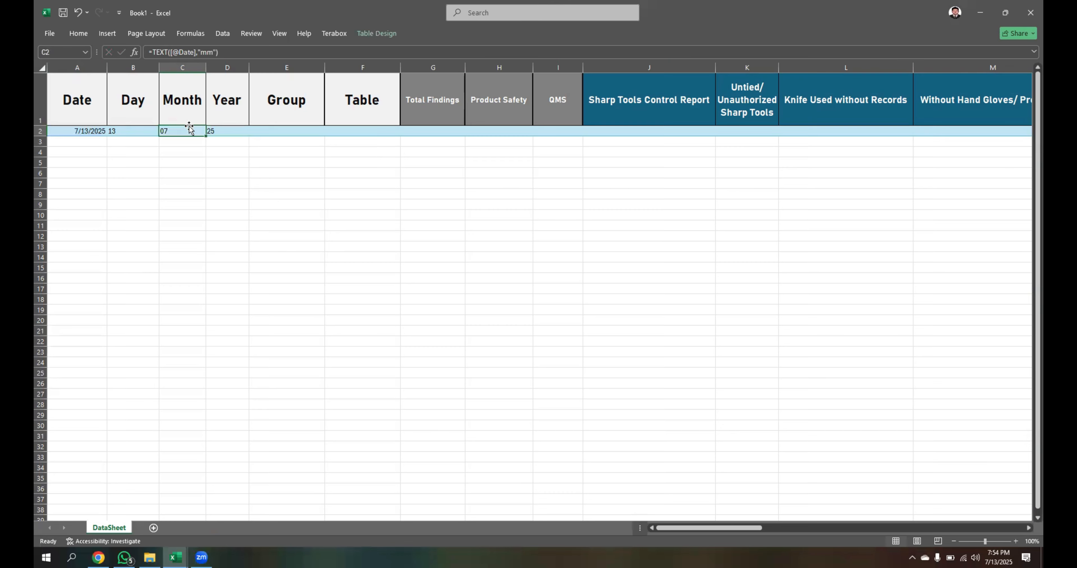
left_click(218, 53)
type("m")
key("Return")
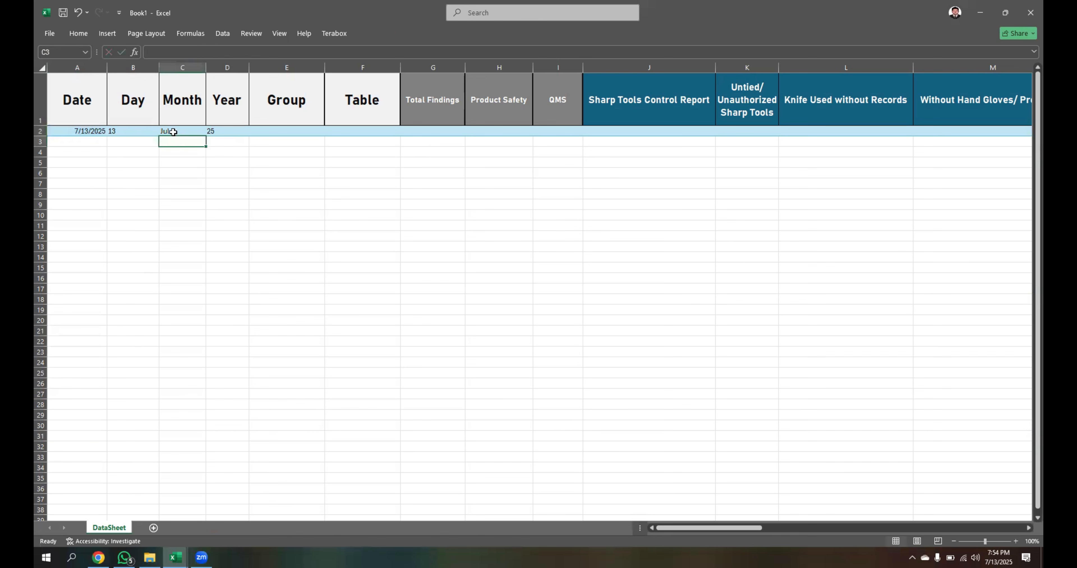
left_click(172, 132)
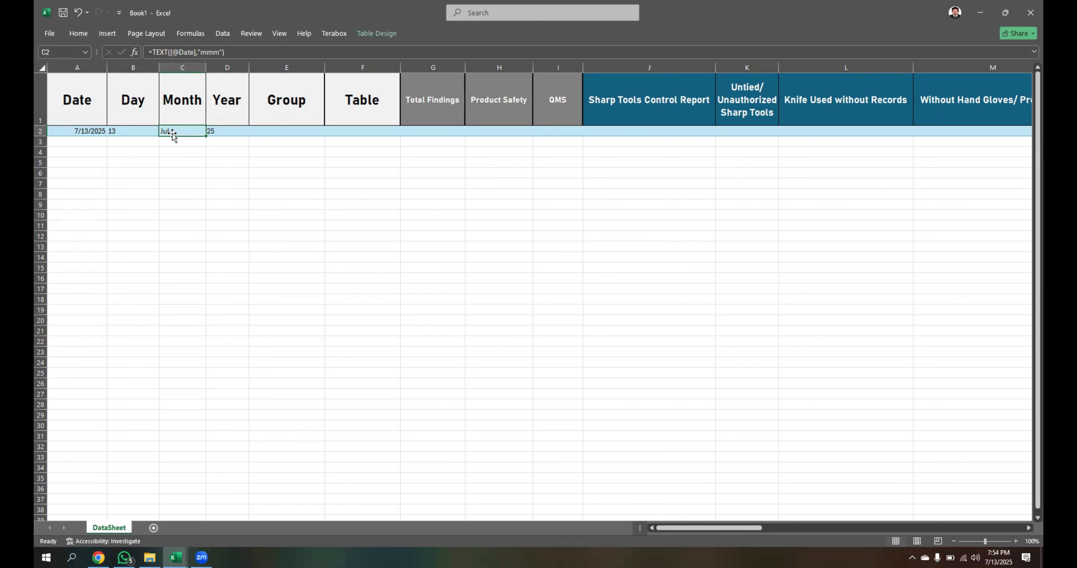
Step: Set the Year formula's format code in D2 to "yyyy"
left_click(217, 133)
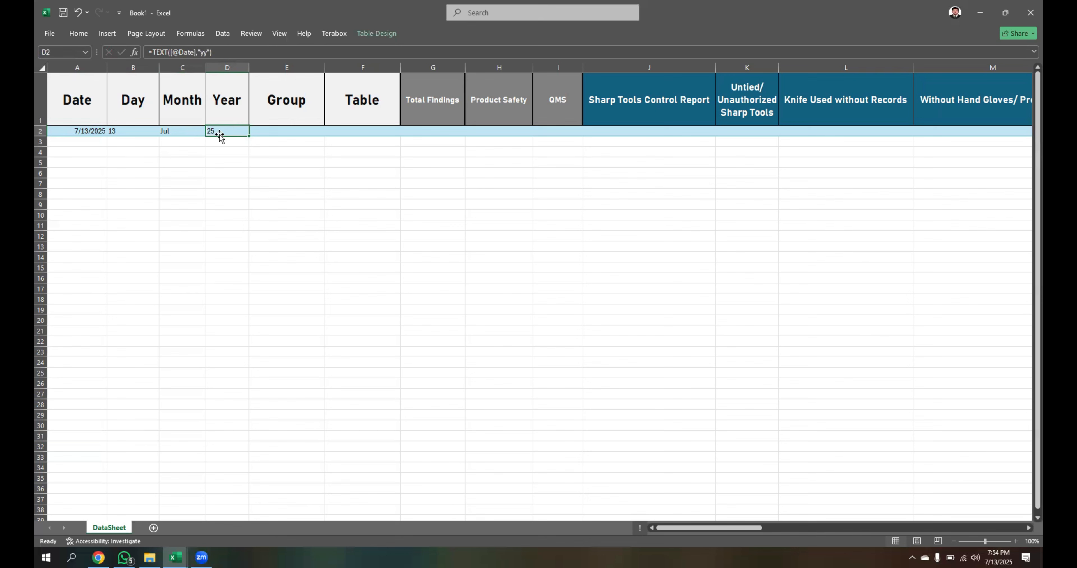
left_click(213, 56)
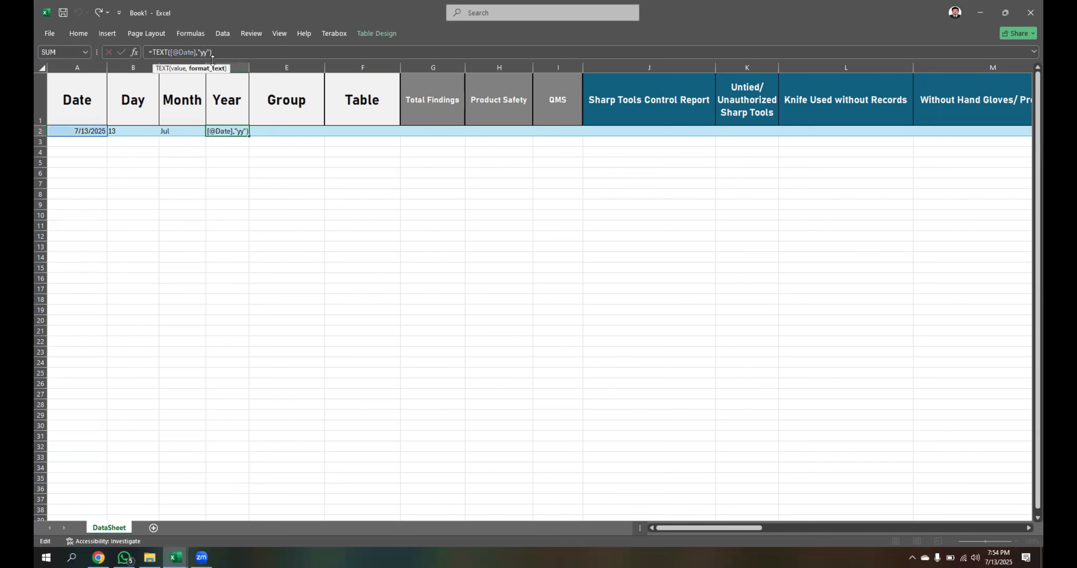
type("yy")
key("Return")
left_click(215, 129)
left_click(233, 177)
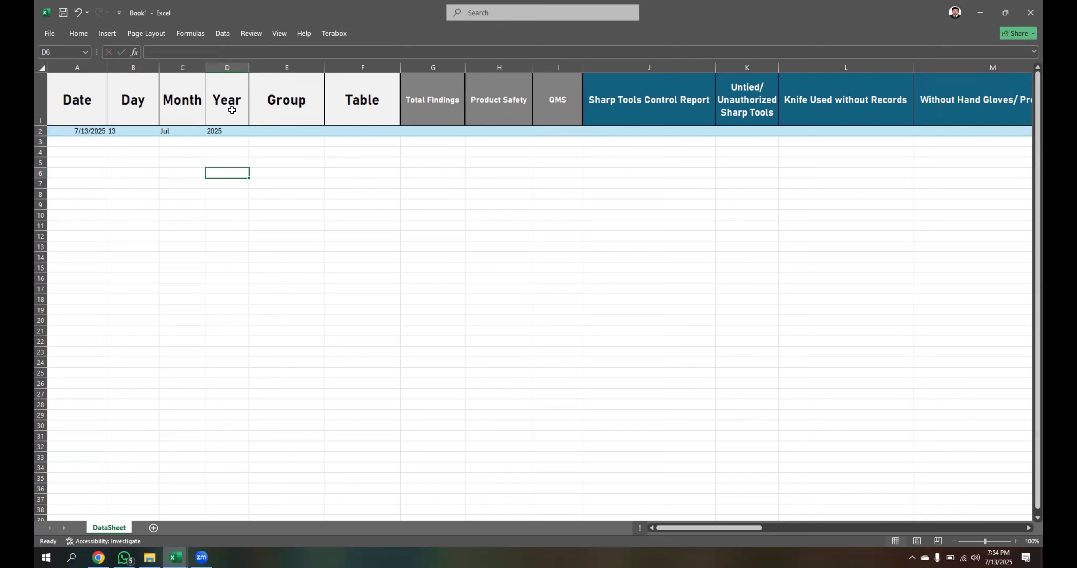
left_click_drag(129, 68, 211, 71)
left_click(178, 148)
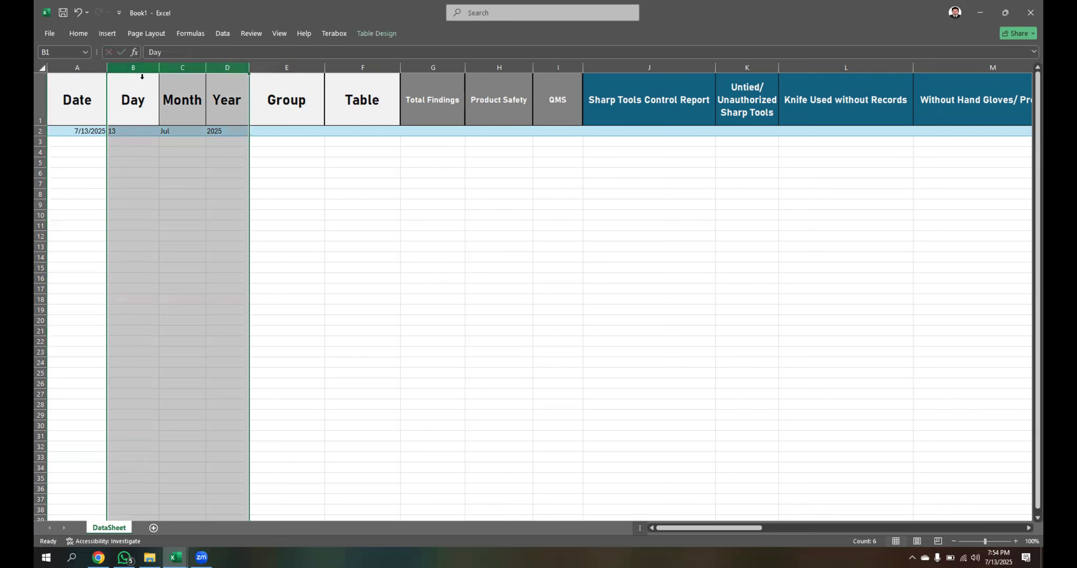
left_click_drag(133, 68, 214, 71)
left_click_drag(77, 129, 59, 318)
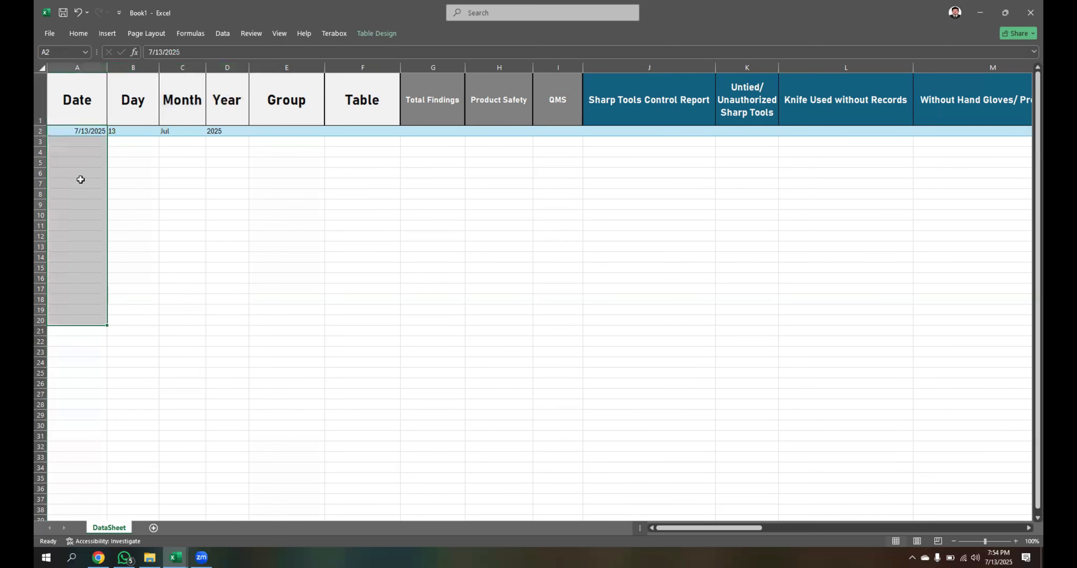
Step: Try to add a second table row by entering the date 14/7/25 in A3
left_click(83, 141)
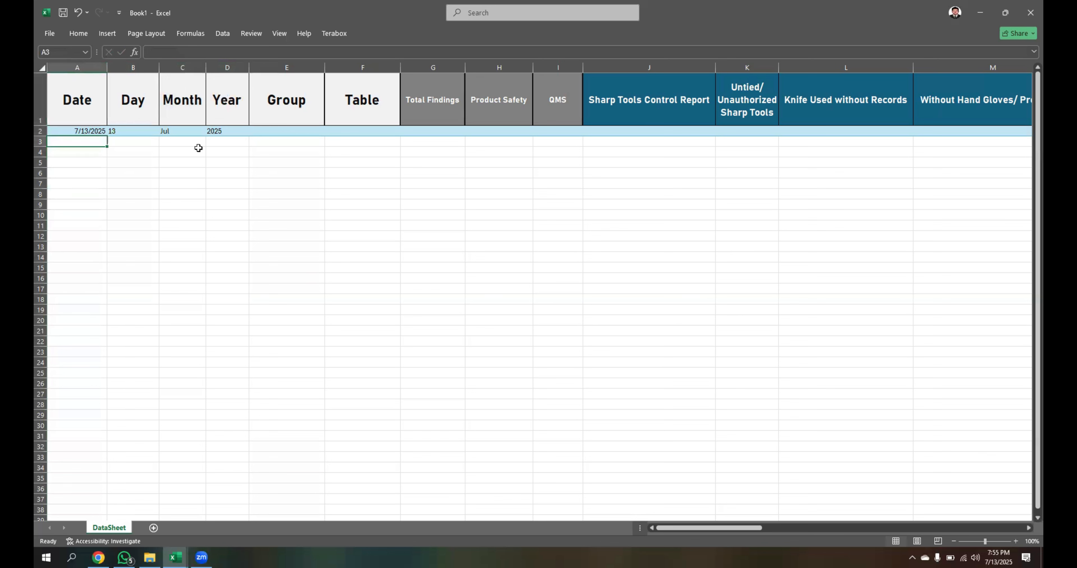
type("14/7/")
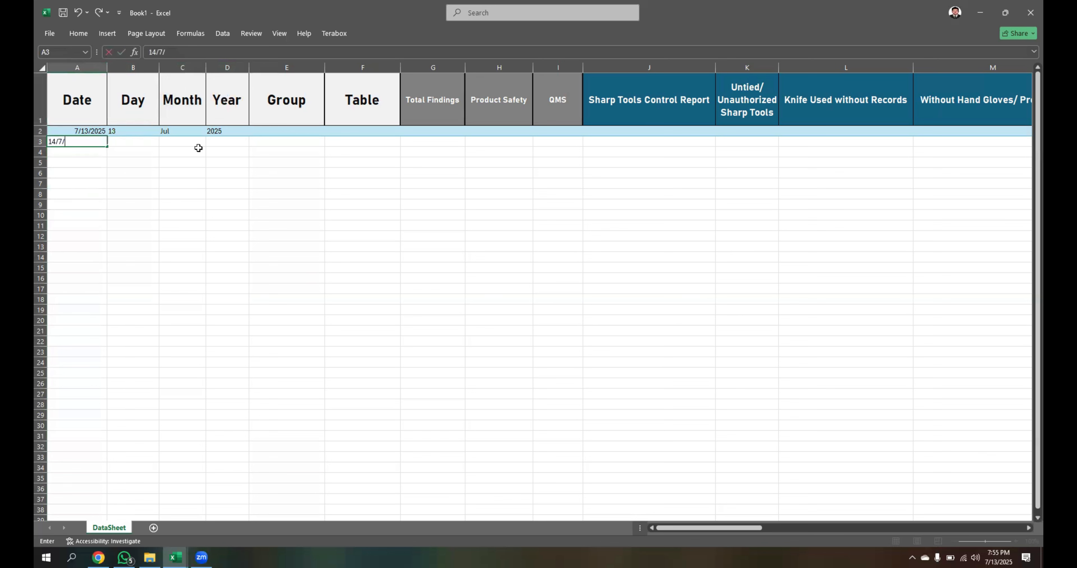
type("25")
key("Return")
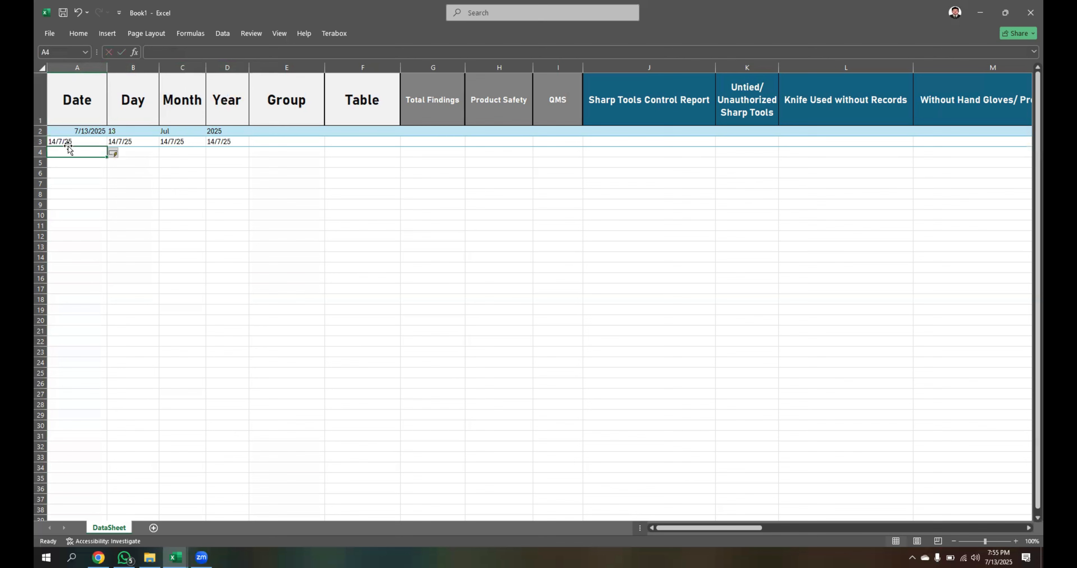
Step: Set the date in A3 to 7/14/2025
key("Up")
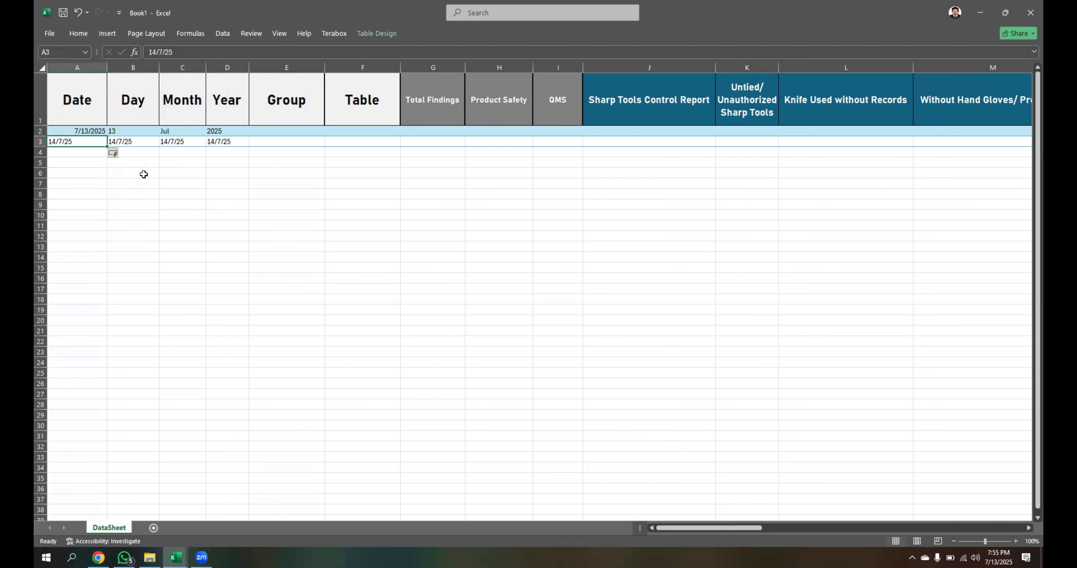
type("7/14/2")
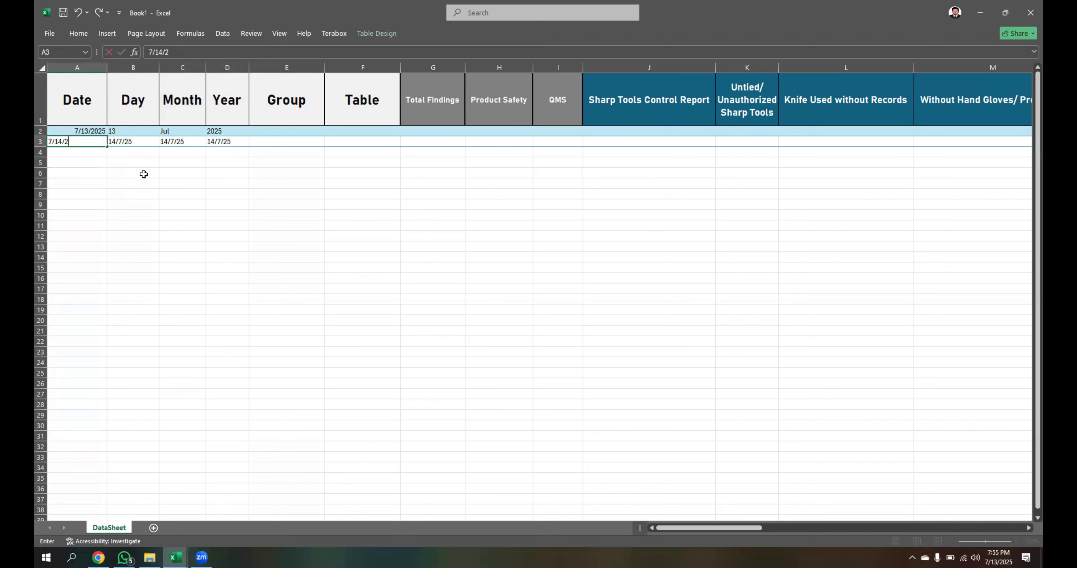
type("025")
key("Return")
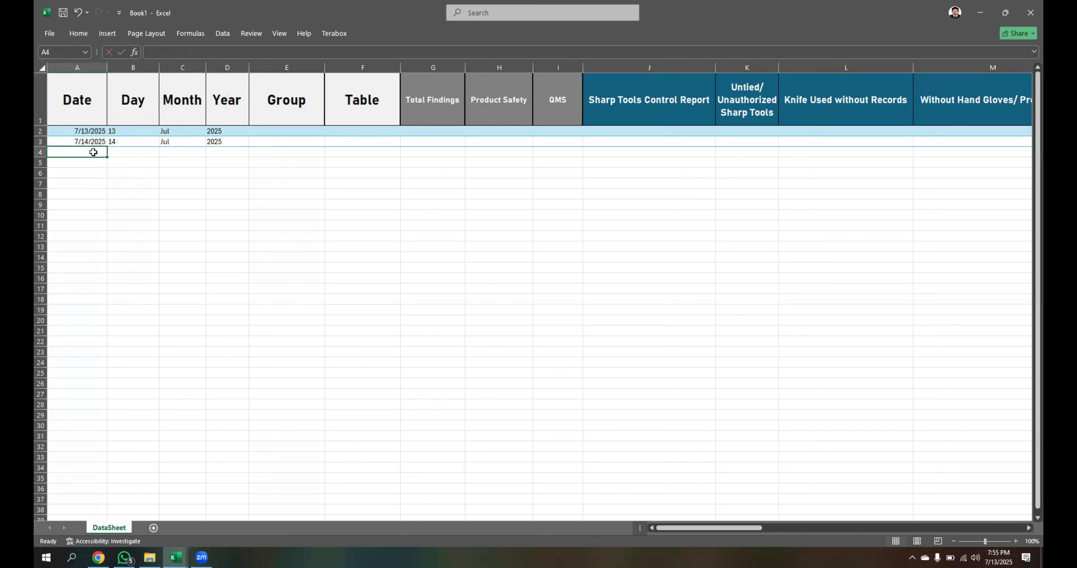
Step: Check the Day, Month and Year formulas in row 3, then examine the Group and Table columns in the System Audit workbook's Data Entry sheet
left_click(123, 143)
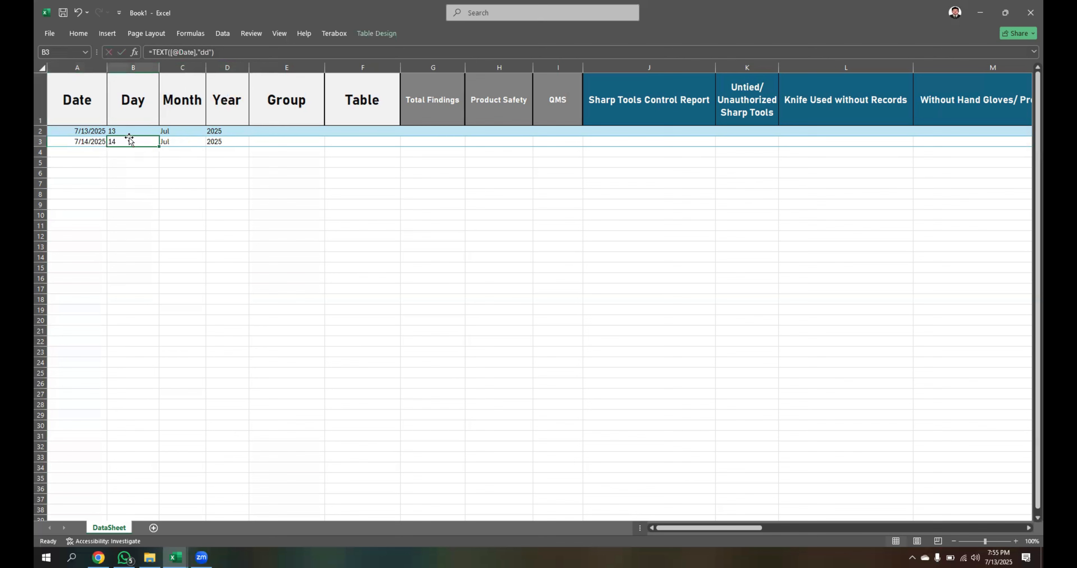
key("Right")
key("Right")
left_click(282, 132)
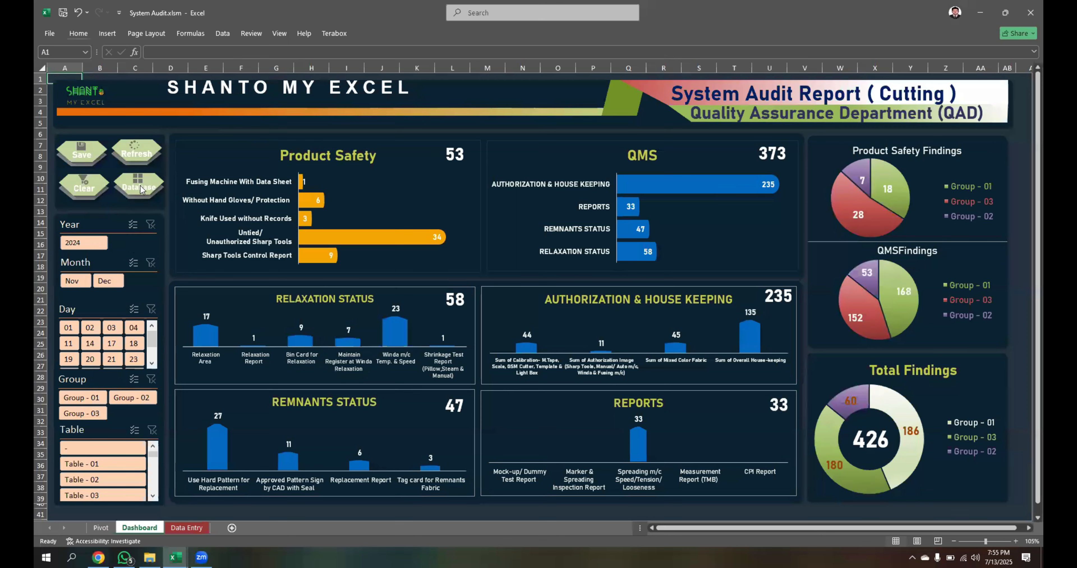
left_click(117, 179)
left_click(123, 178)
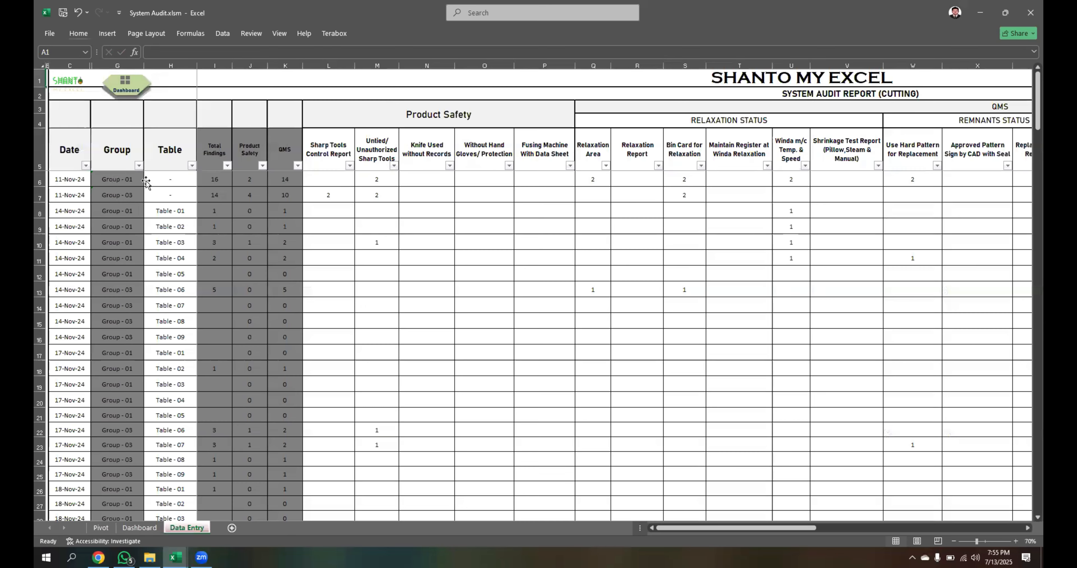
key("alt+Tab")
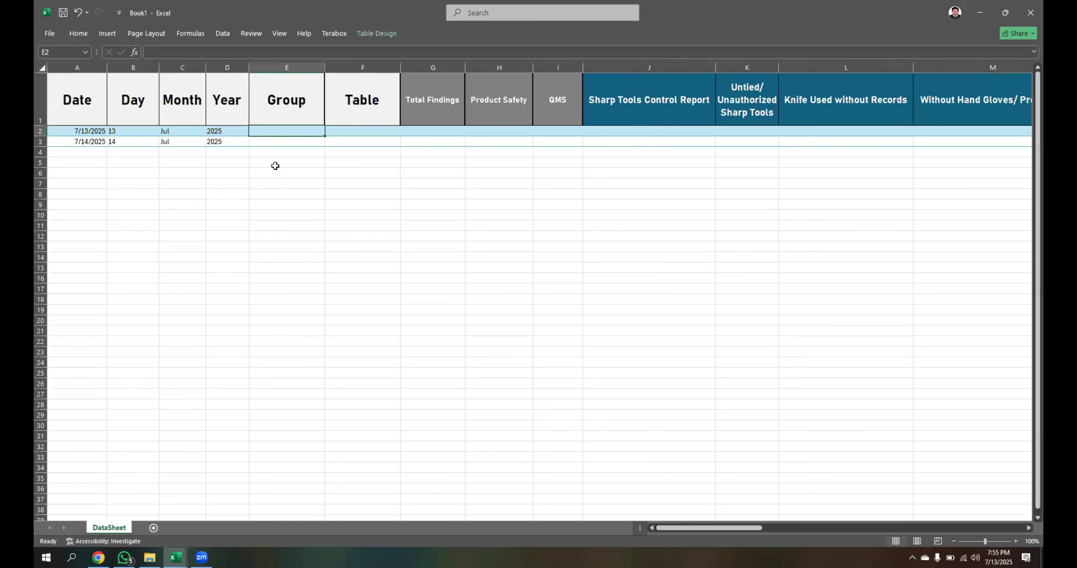
left_click(364, 130)
left_click_drag(364, 129, 368, 258)
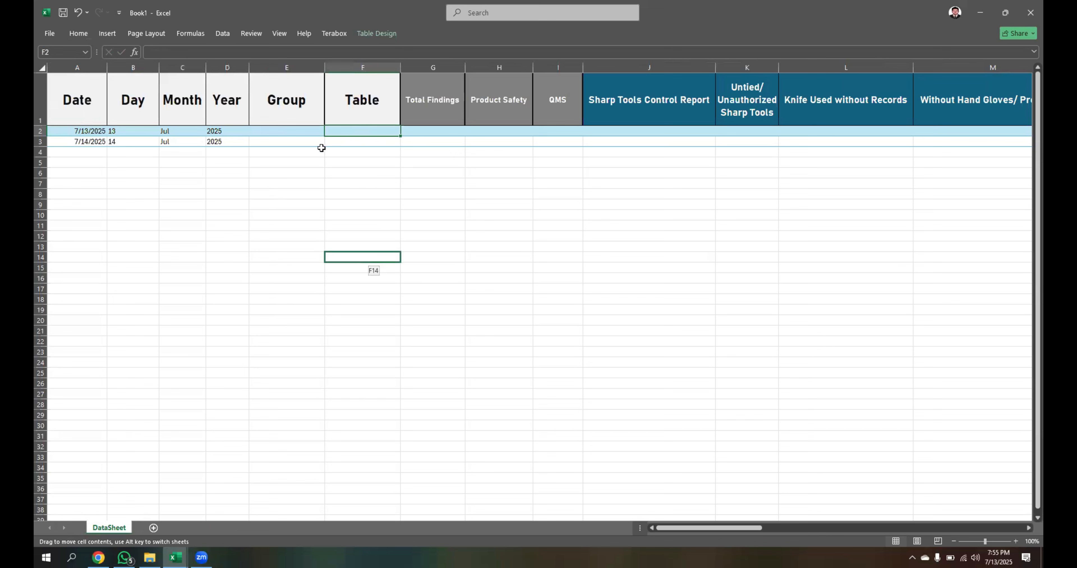
left_click(294, 130)
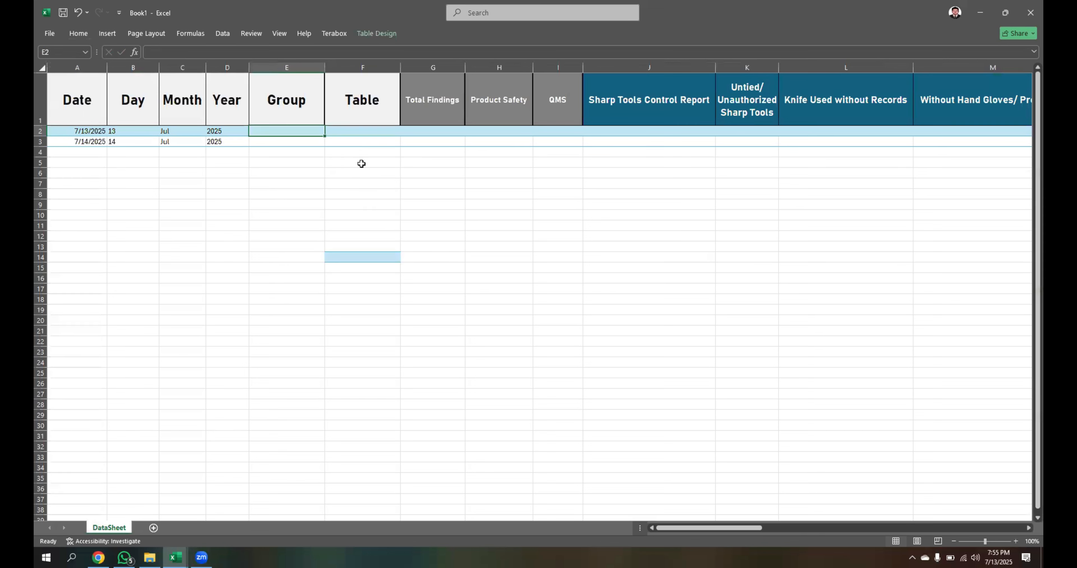
key("ctrl+z")
left_click_drag(289, 131, 277, 371)
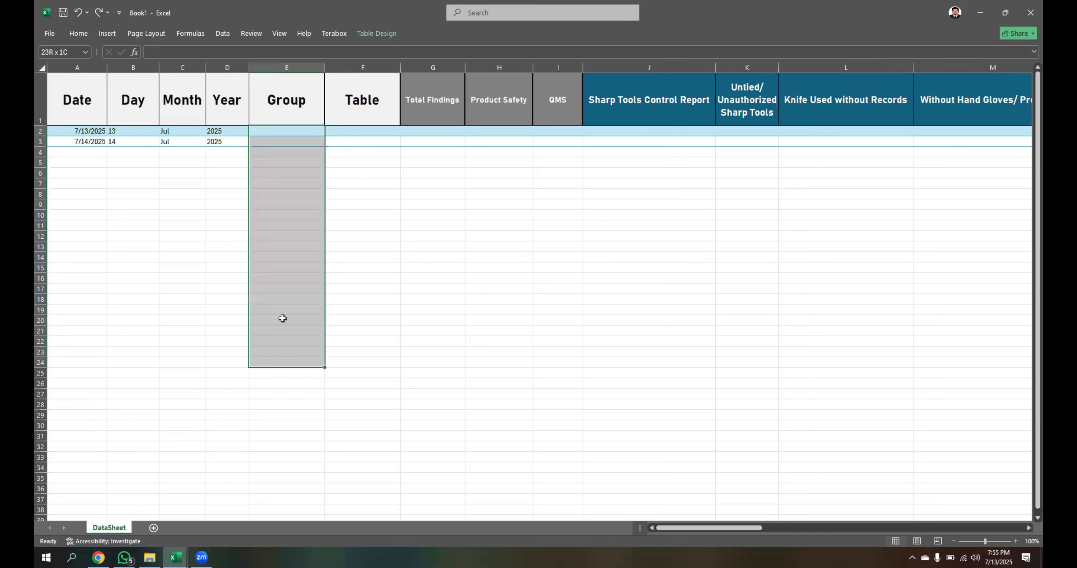
left_click(353, 184)
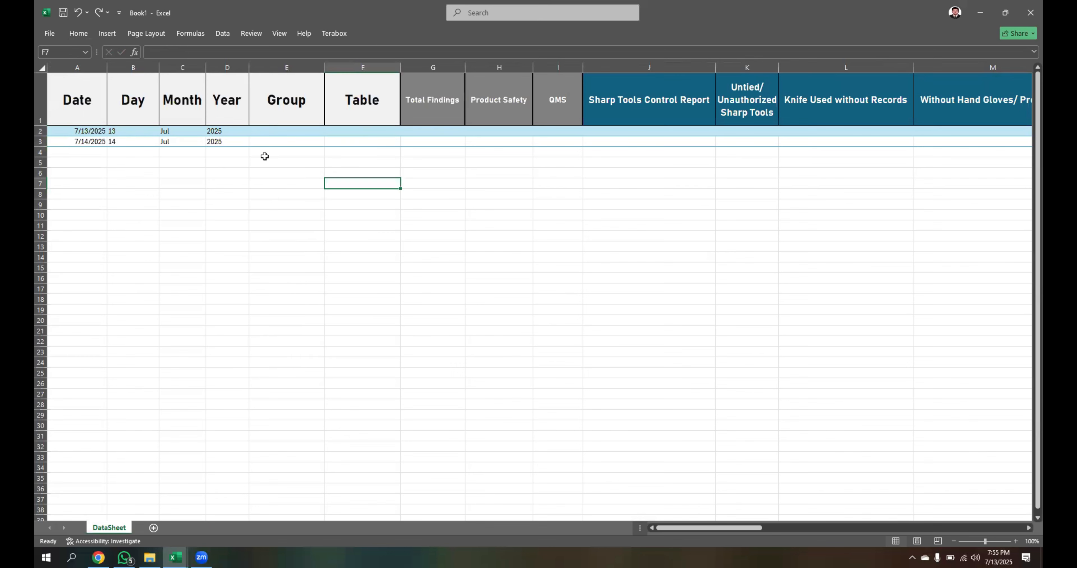
left_click(270, 105)
left_click(348, 101)
left_click(281, 113)
mouse_move(300, 109)
left_mouse_down()
mouse_move(351, 199)
mouse_move(351, 247)
left_mouse_up()
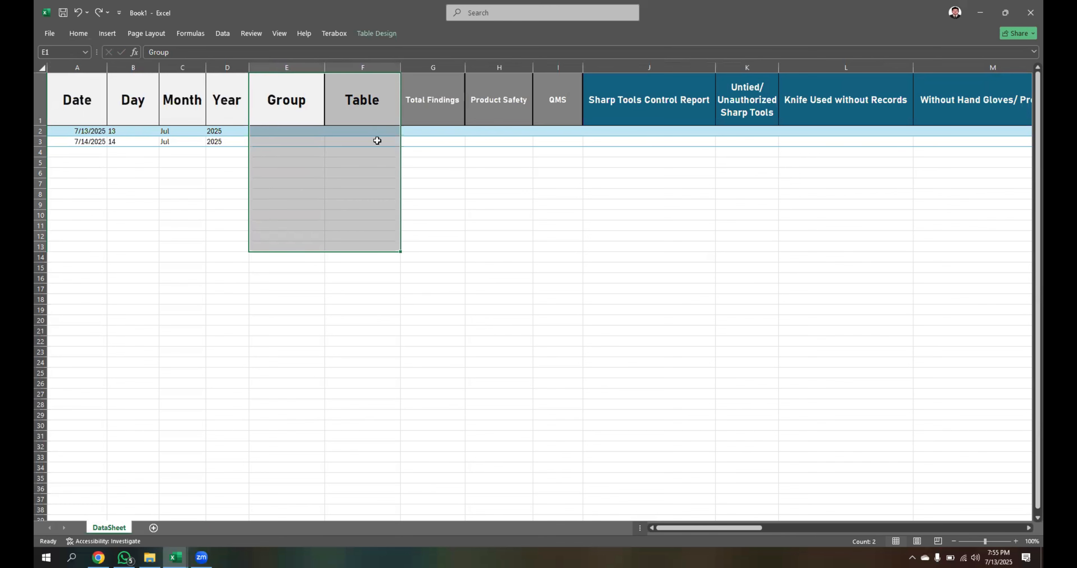
left_click(346, 132)
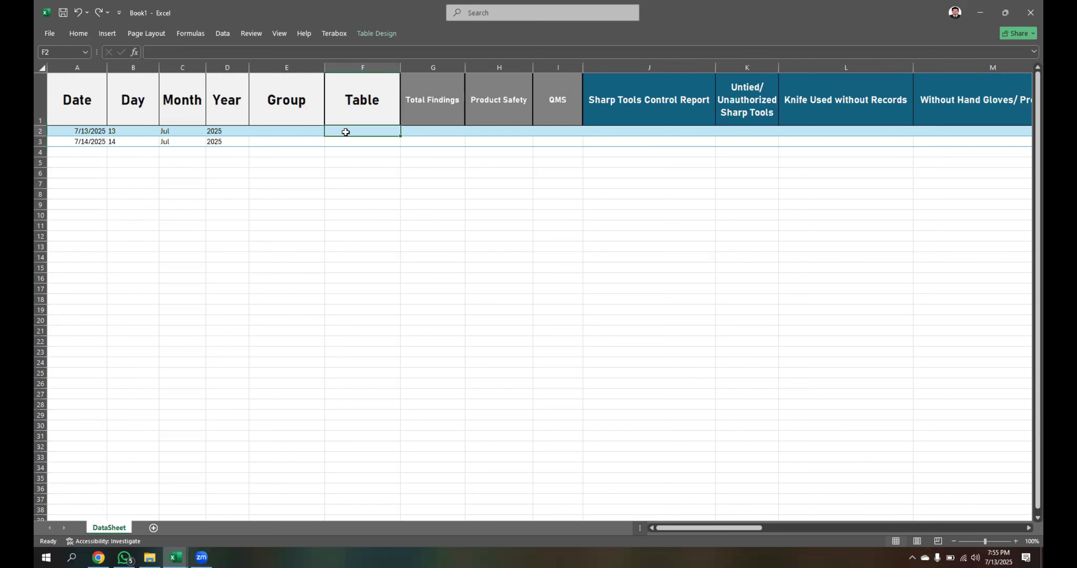
left_click(299, 131)
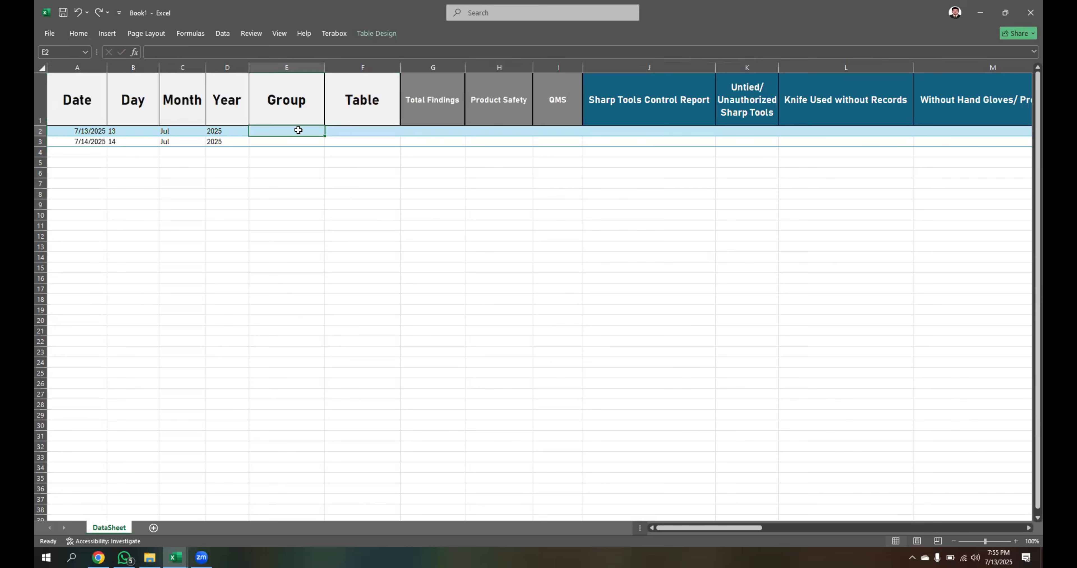
Step: Add a new worksheet to the workbook and name it Group_table
left_click(154, 527)
double_click(156, 528)
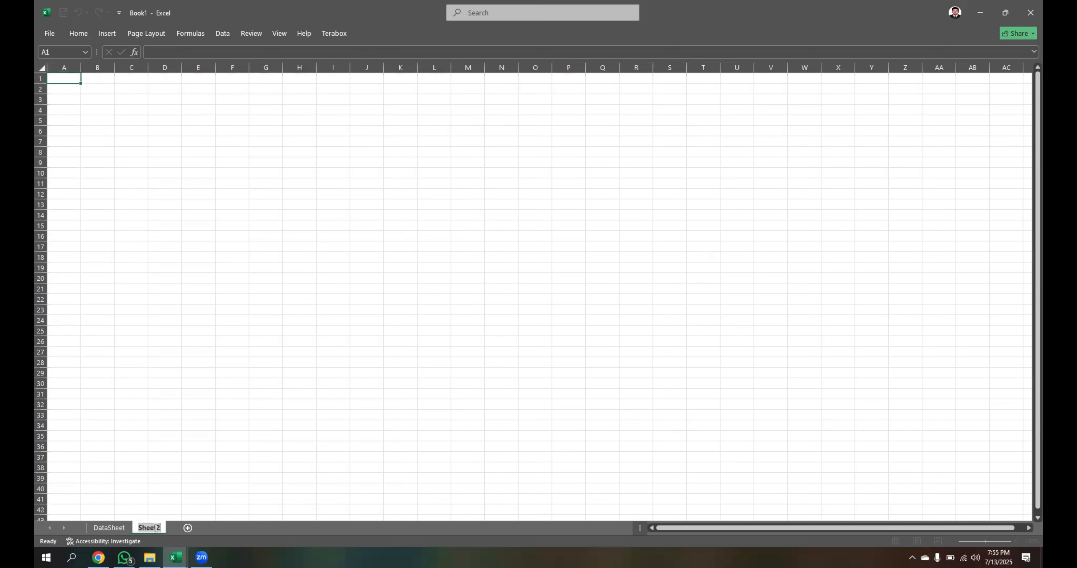
type("Group_ table")
key("Return")
Step: Enter the column headers Group in A1 and Table in B1 of the Group_table sheet
type("Greou")
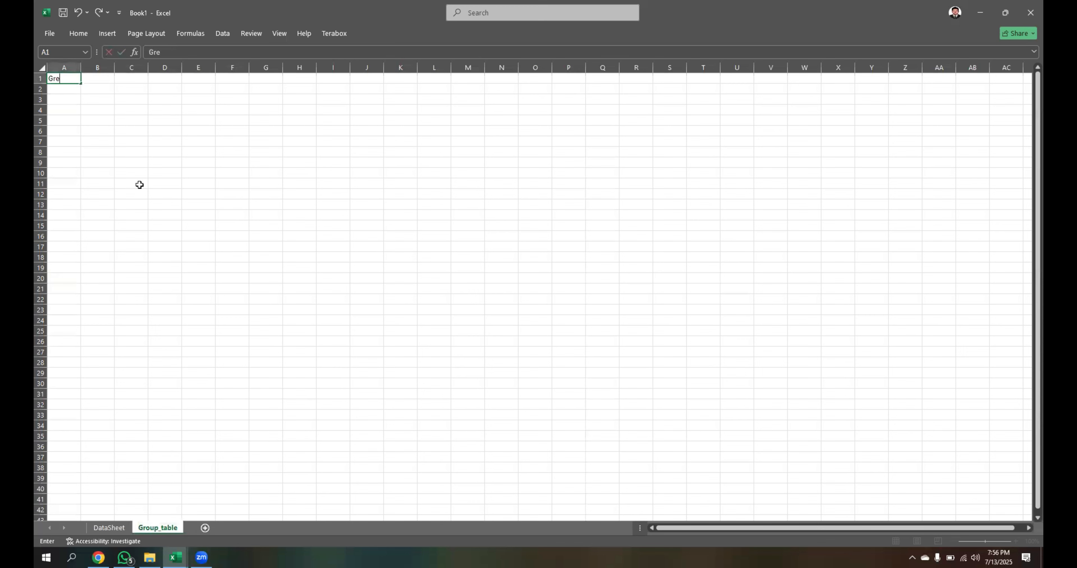
key("BackSpace")
key("BackSpace")
key("BackSpace")
key("BackSpace")
type("roup")
key("Tab")
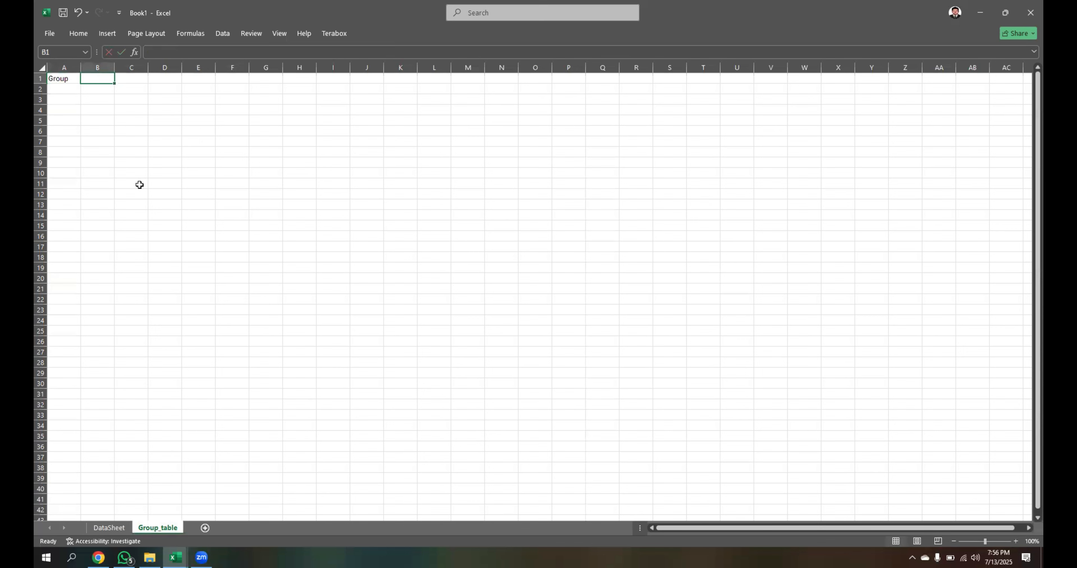
type("Table")
key("Return")
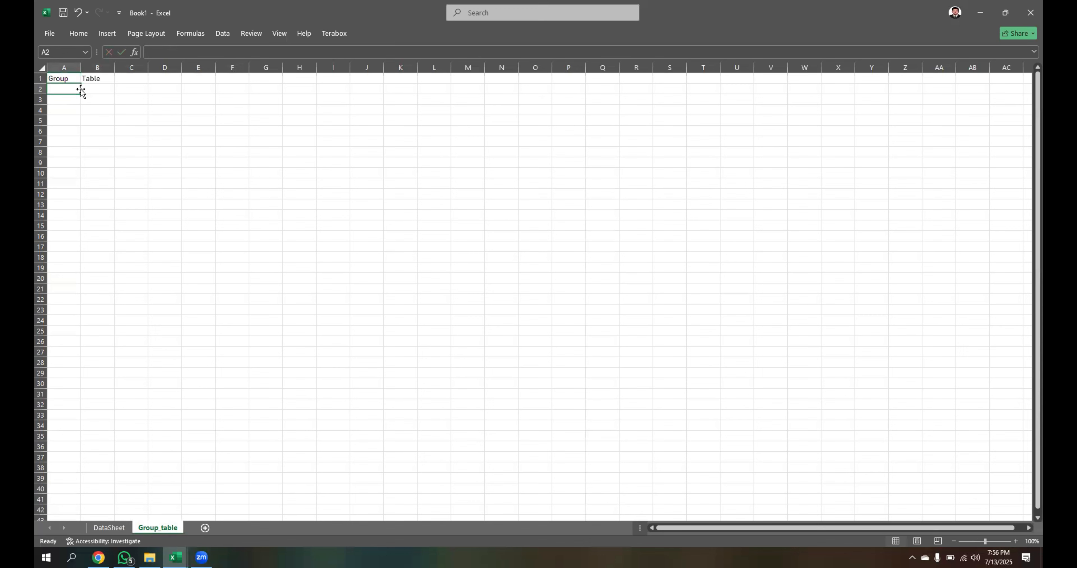
Step: Convert A1:B2 into a table with headers and turn off its filter buttons
left_click_drag(79, 80, 91, 87)
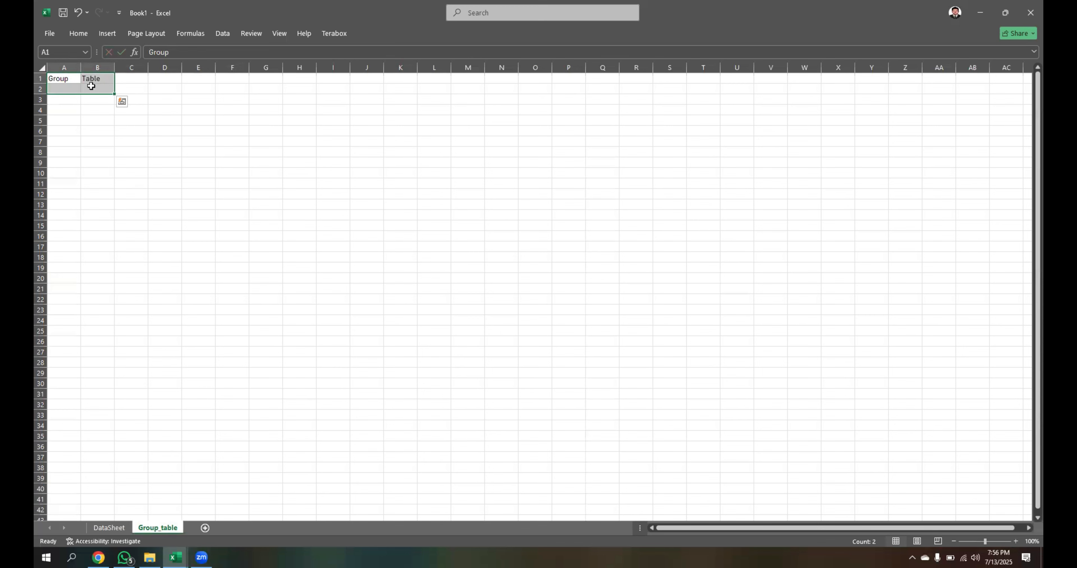
key("ctrl+t")
left_click(486, 295)
left_click(528, 308)
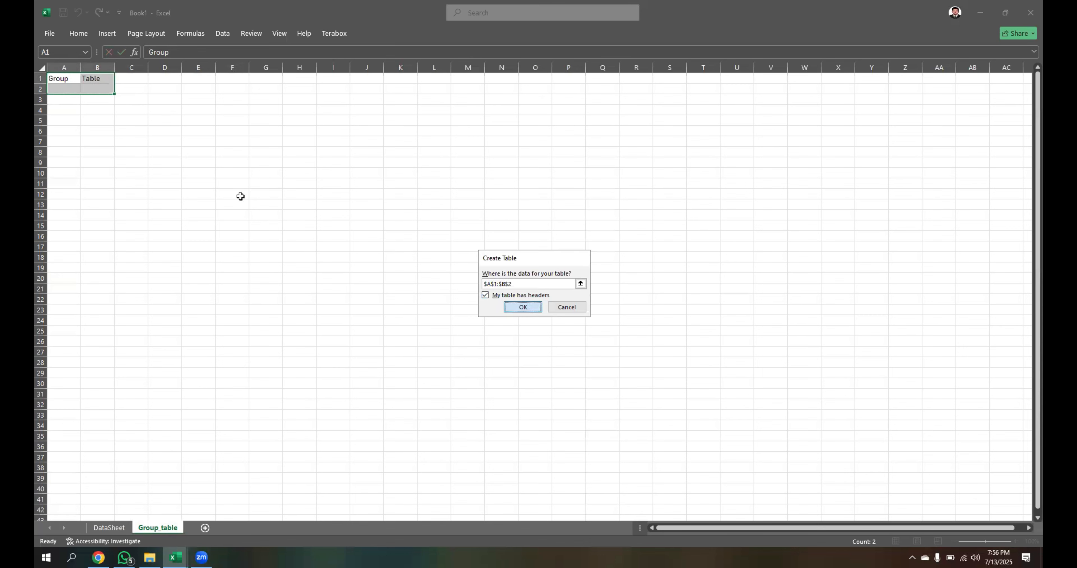
left_click(198, 162)
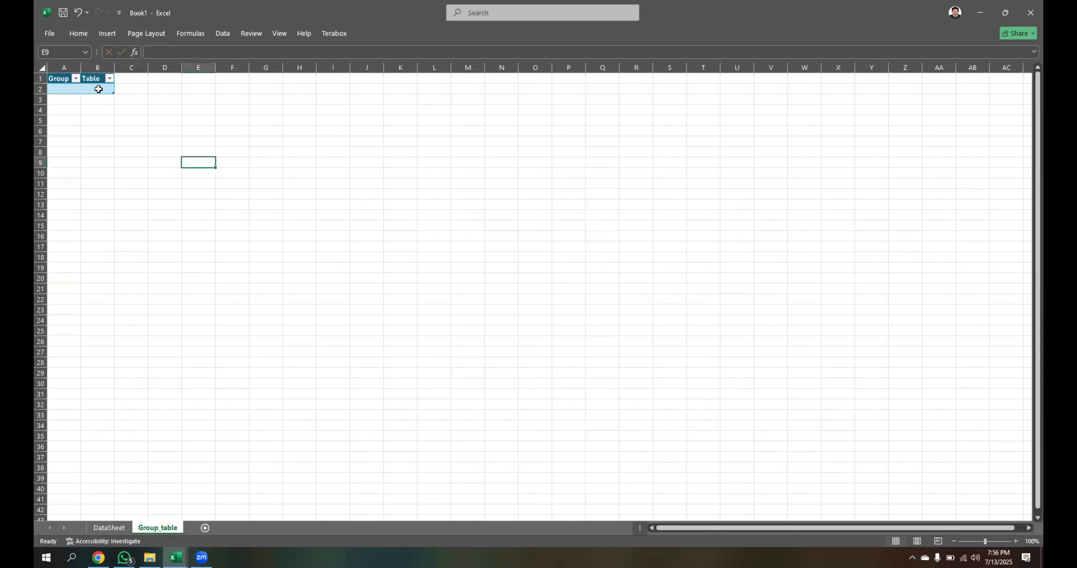
left_click(98, 89)
left_click(374, 32)
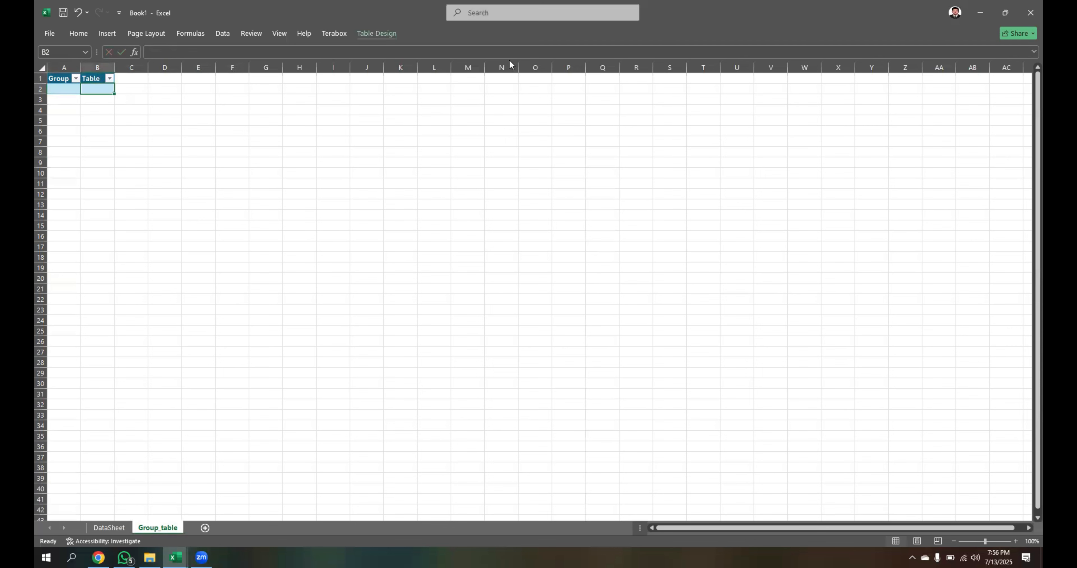
left_click(128, 108)
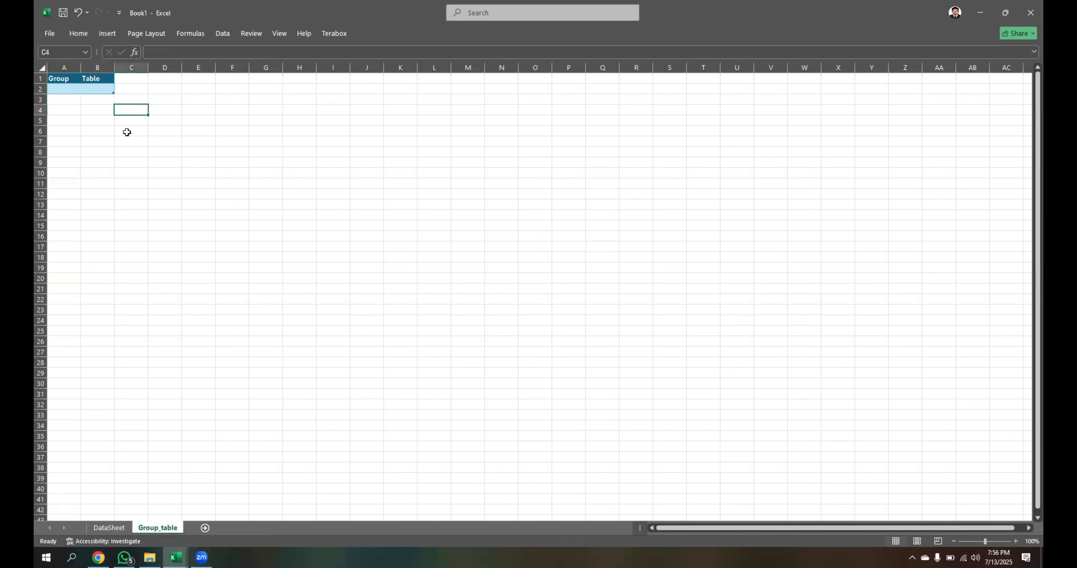
Step: Paste the copied list of groups and their tables into the new table starting at A2
scroll(128, 132, "up", 3)
left_click(71, 101)
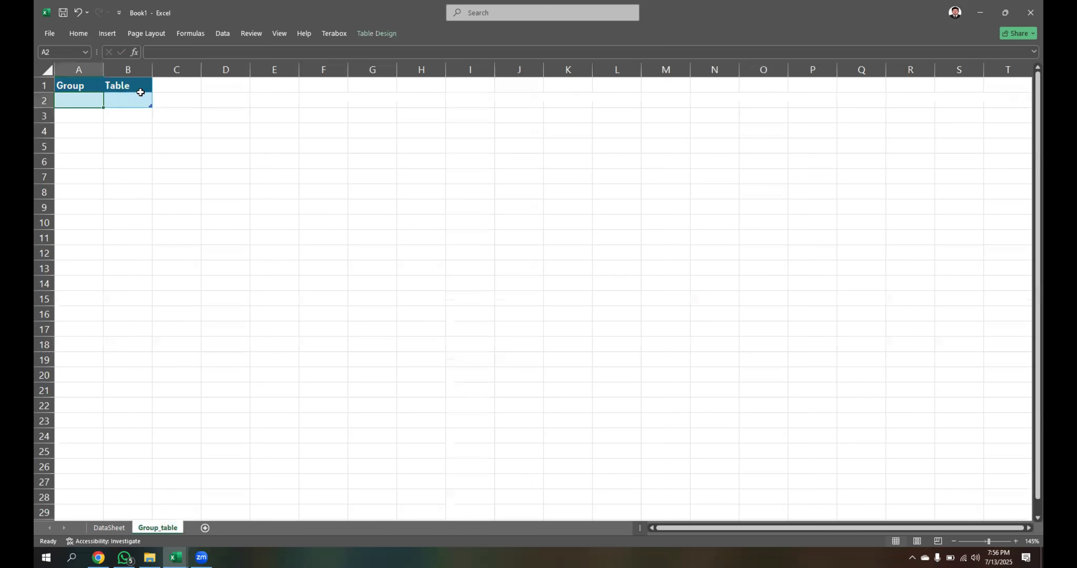
key("ctrl+v")
scroll(180, 308, "up", 3)
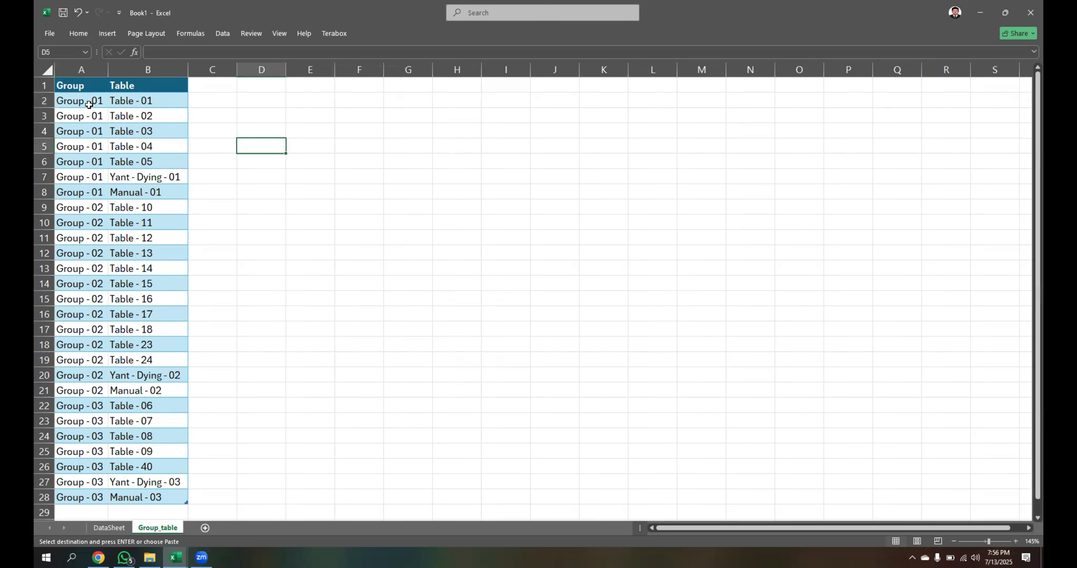
Step: Review which tables belong to each group on Group_table and compare the list with the Group and Table columns on DataSheet
left_click_drag(79, 101, 130, 188)
left_click_drag(80, 101, 81, 195)
left_click_drag(146, 214, 90, 501)
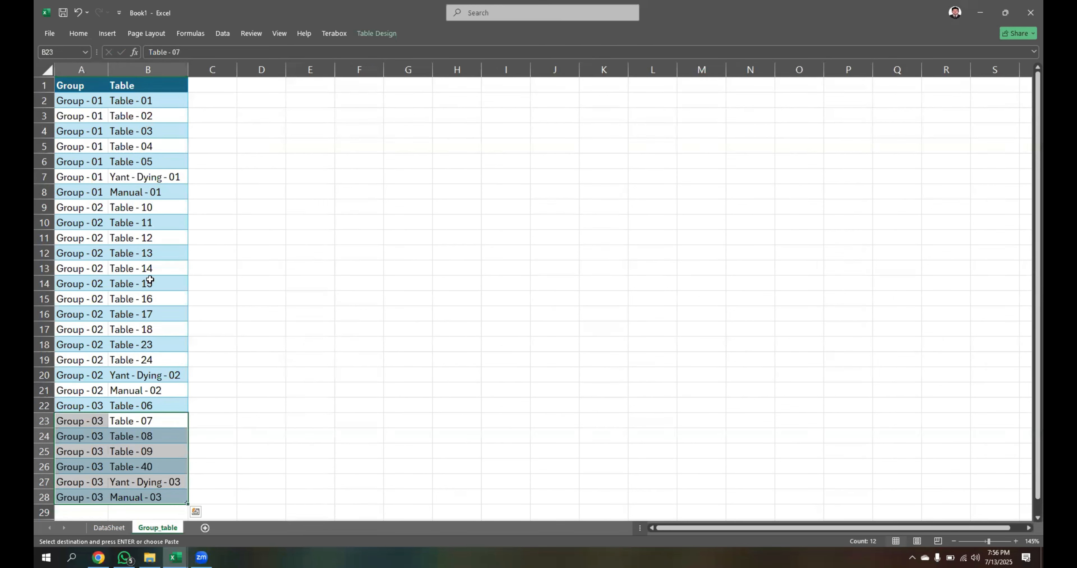
left_click(161, 355)
left_click(162, 222)
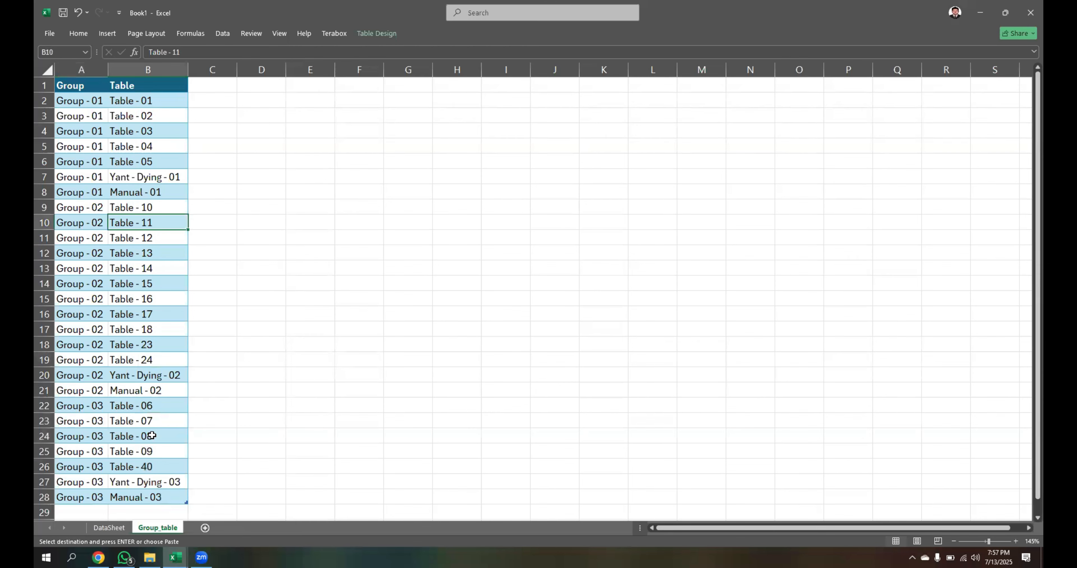
left_click(112, 528)
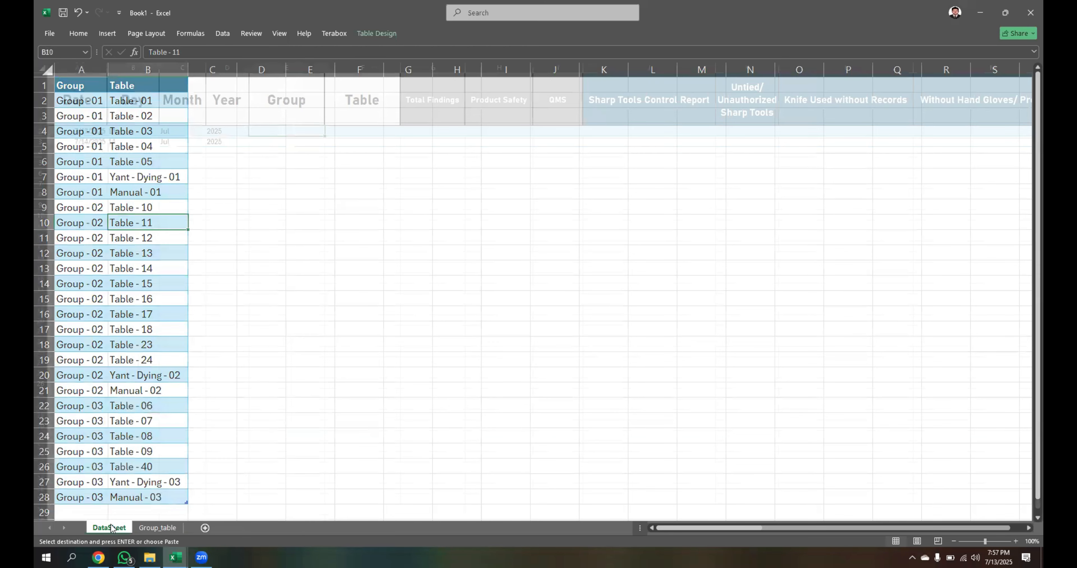
left_click(361, 129)
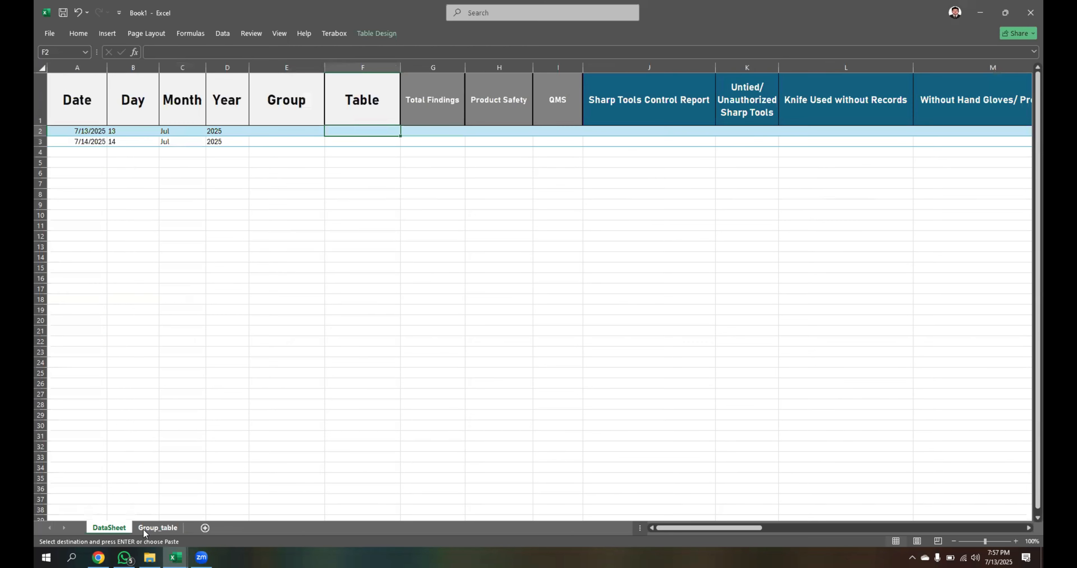
left_click(157, 528)
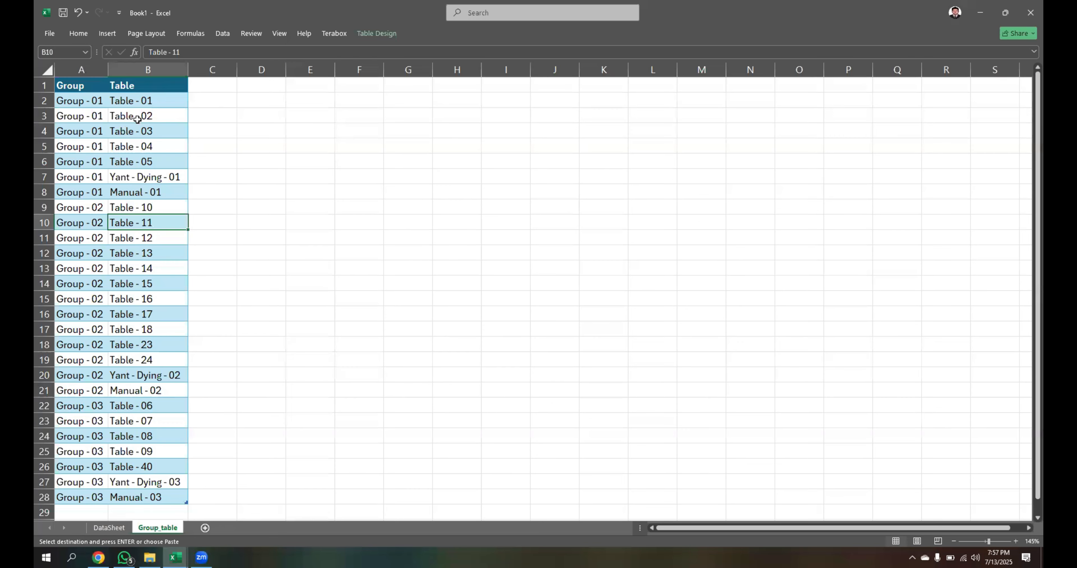
left_click(85, 104)
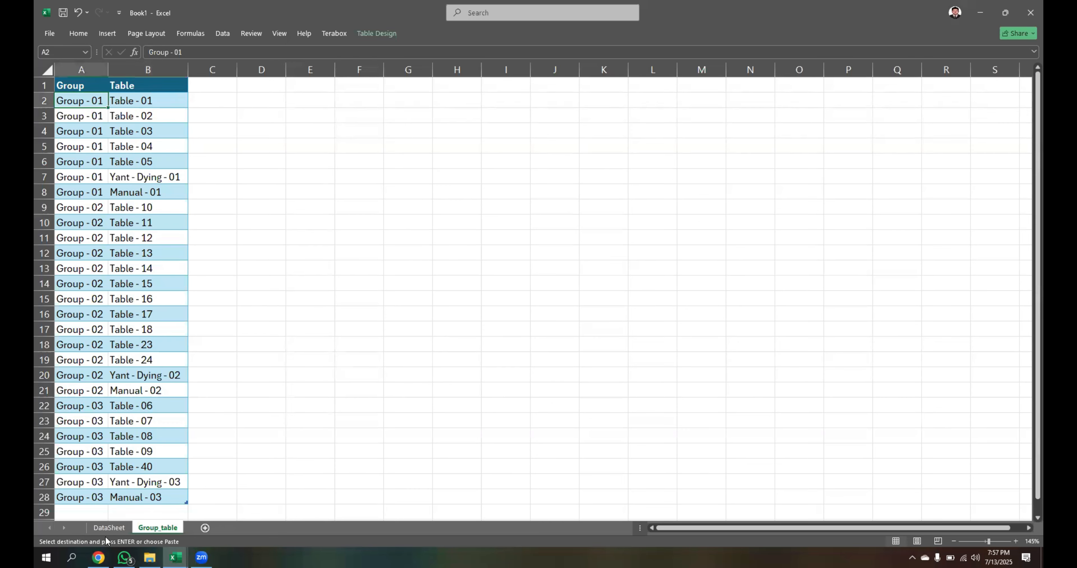
left_click(110, 528)
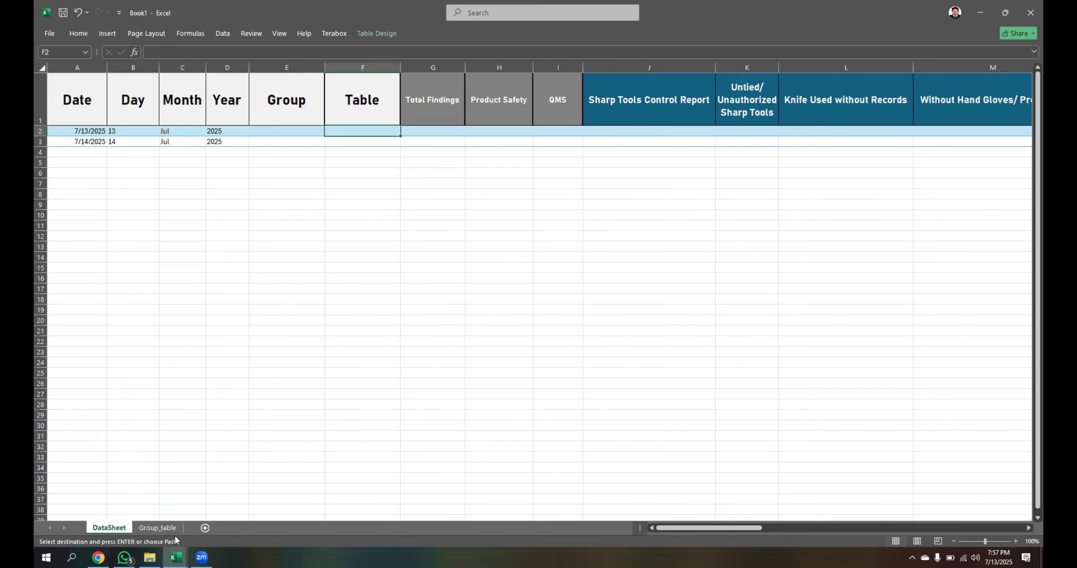
left_click(161, 528)
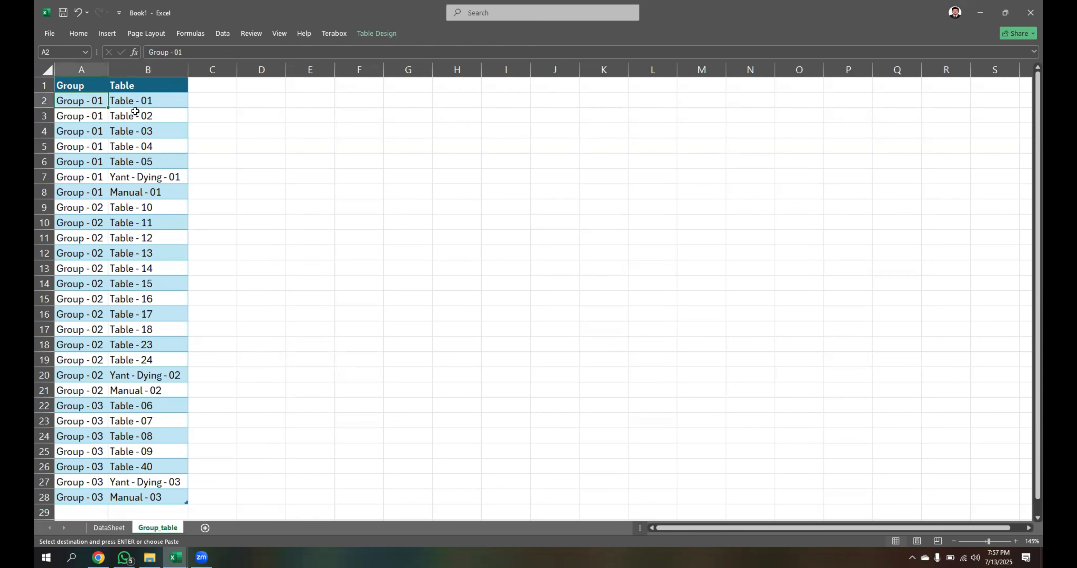
Step: Enter "Table 01" in the first row's Table cell, F2, on the DataSheet
left_click(109, 527)
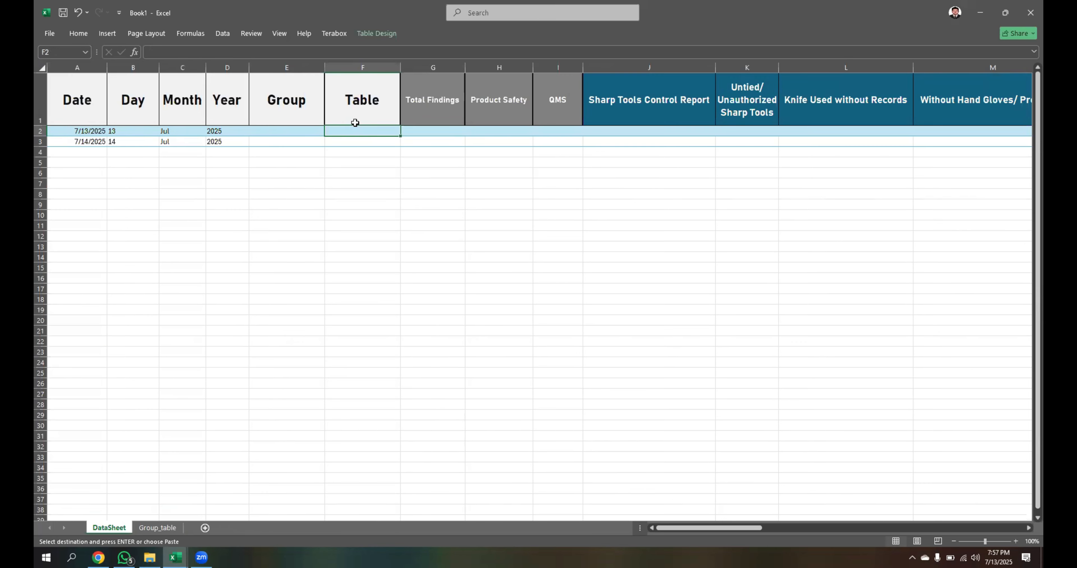
type("Table 01")
key("Return")
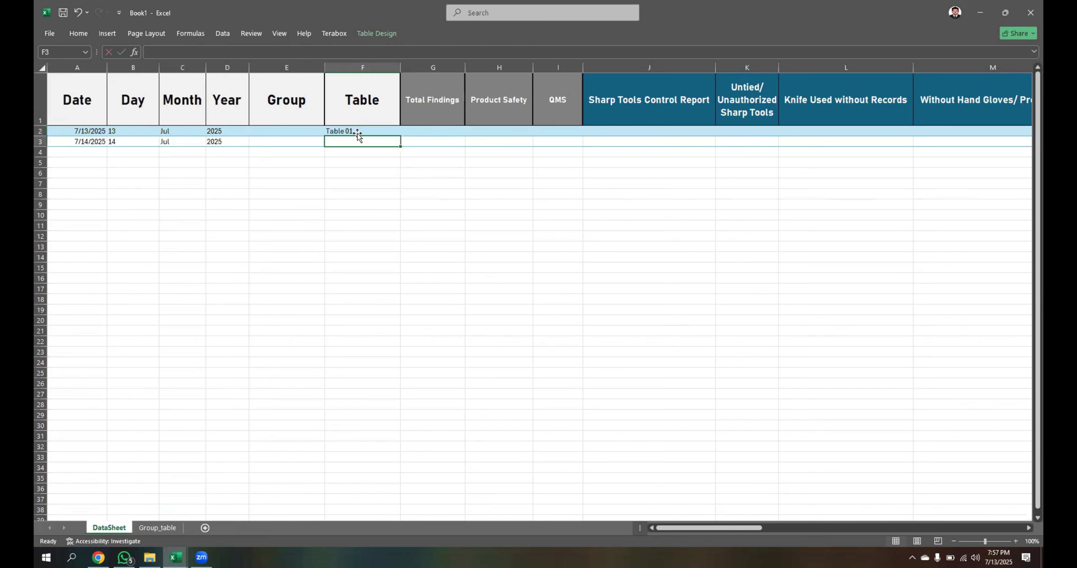
Step: Copy the text "Table - 01" from B2 on Group_table and replace the contents of F2 on DataSheet with it
left_click(165, 527)
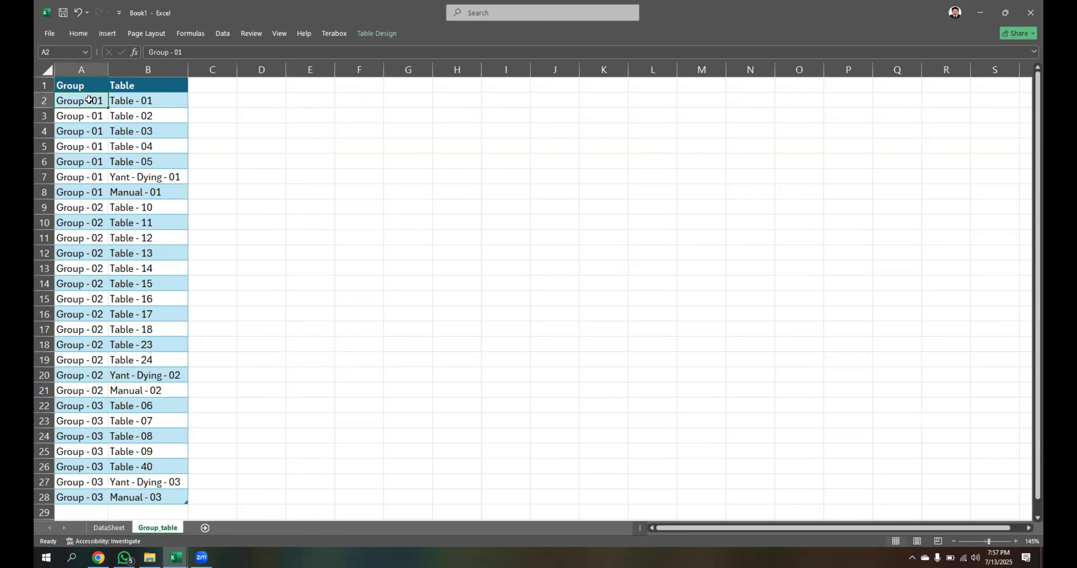
double_click(148, 101)
left_click_drag(149, 102, 66, 98)
key("ctrl+c")
left_click(146, 145)
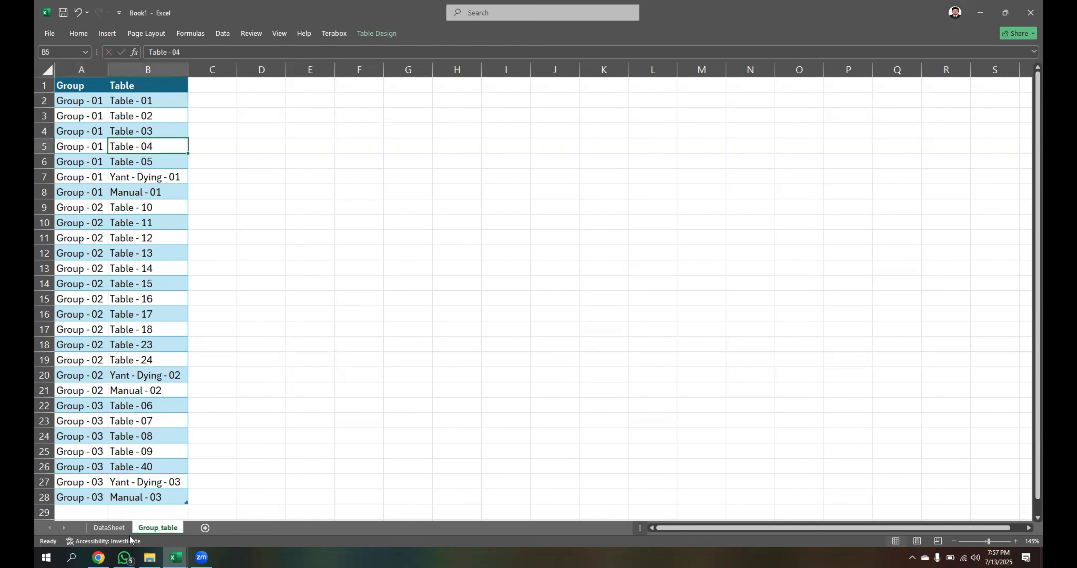
left_click(108, 527)
double_click(351, 132)
left_click_drag(395, 131, 276, 130)
key("ctrl+v")
left_click(339, 224)
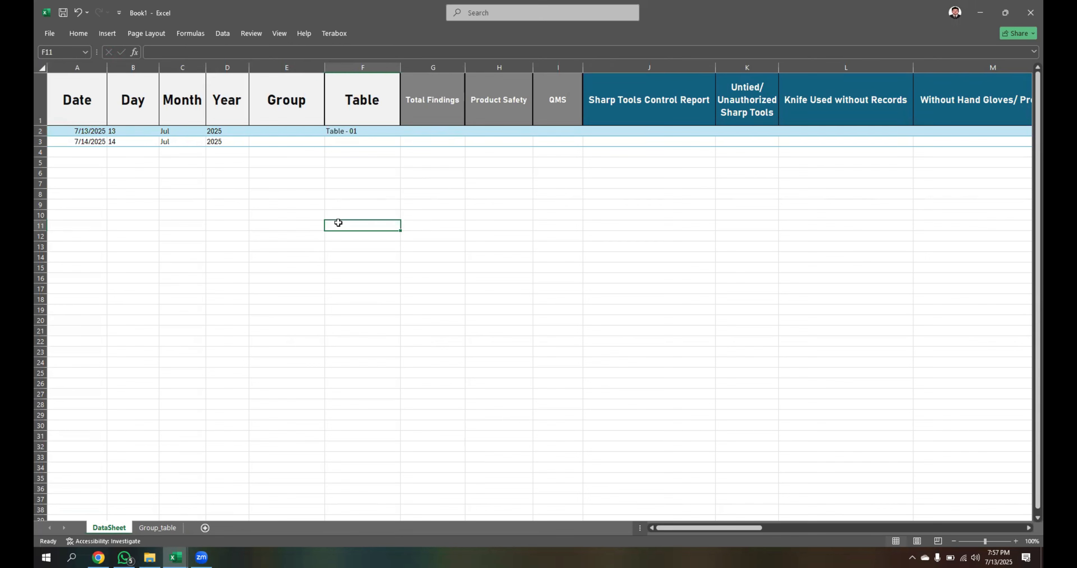
Step: Start an INDEX formula in E2 on DataSheet over Group_table's Group column, with MATCH looking up the row's Table cell
left_click(283, 132)
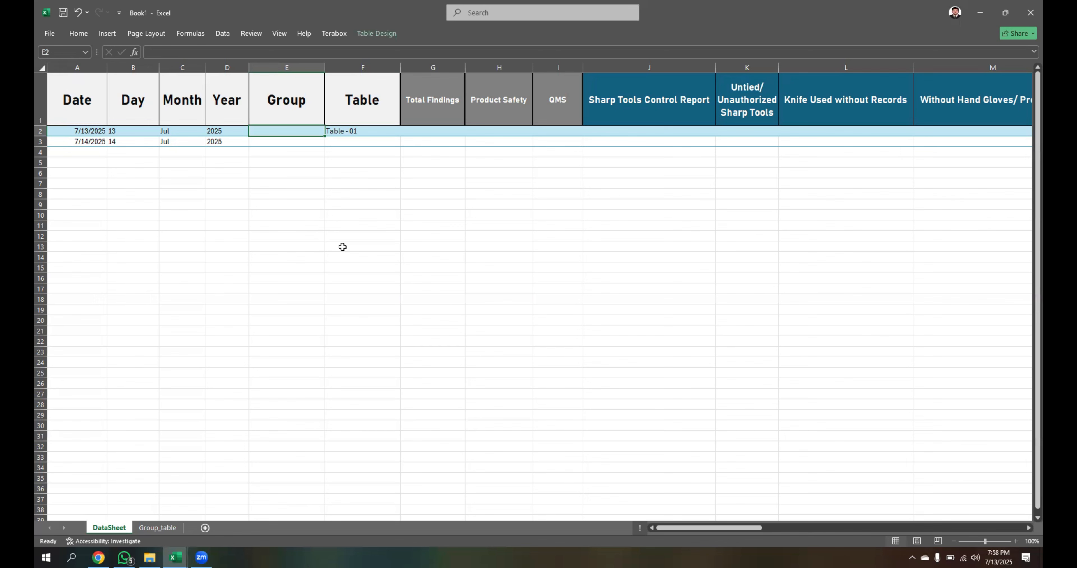
type("=INDEX(")
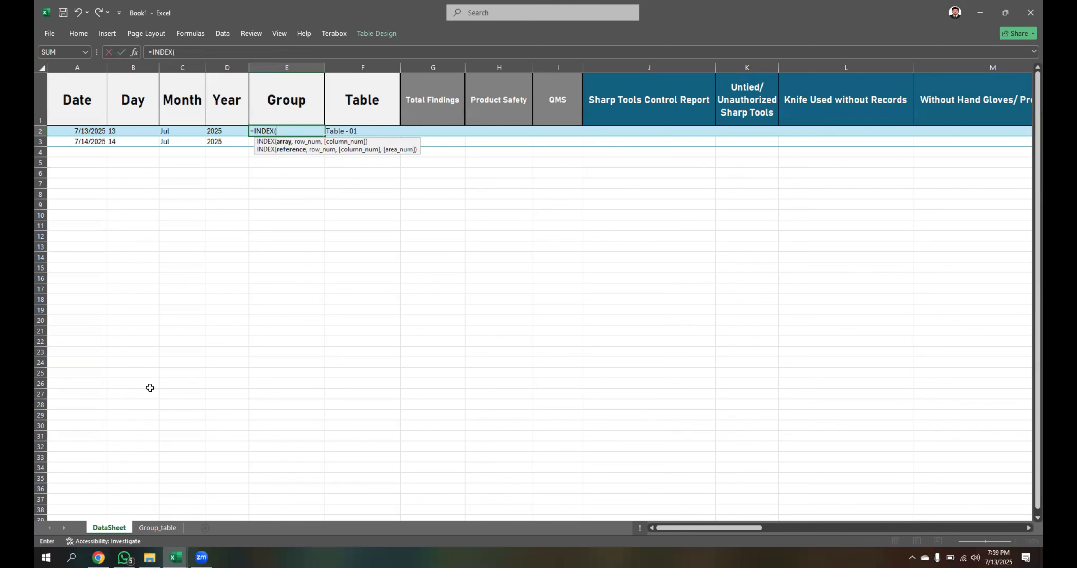
left_click(163, 525)
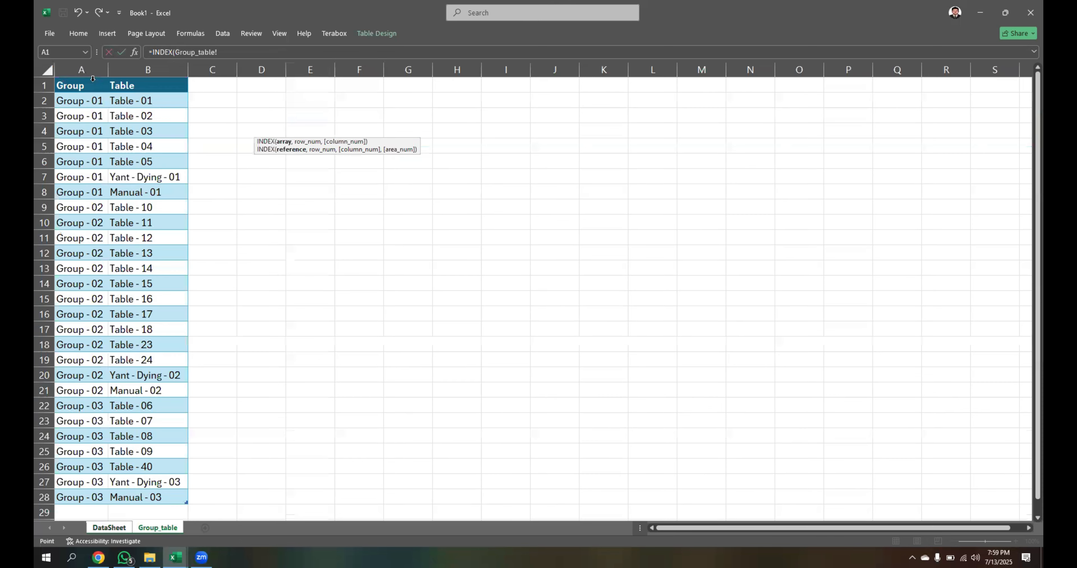
left_click(91, 78)
type(",MATCH(")
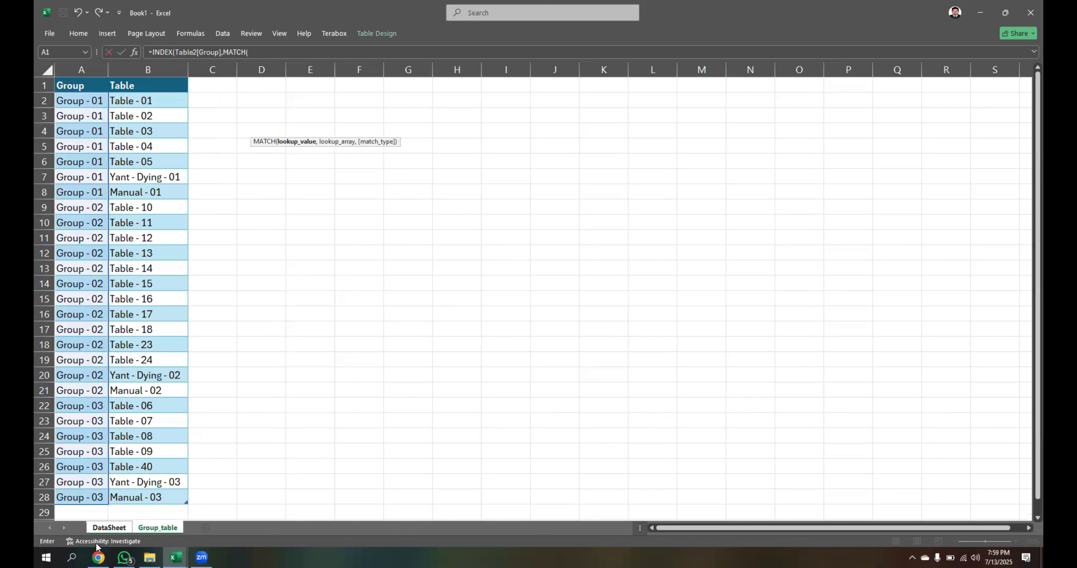
left_click(110, 527)
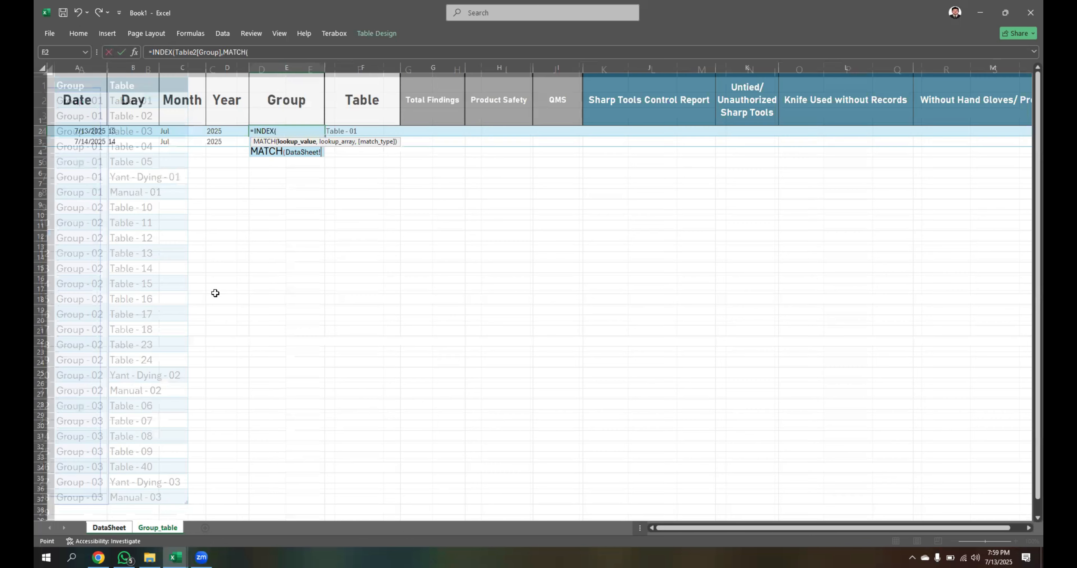
left_click(356, 129)
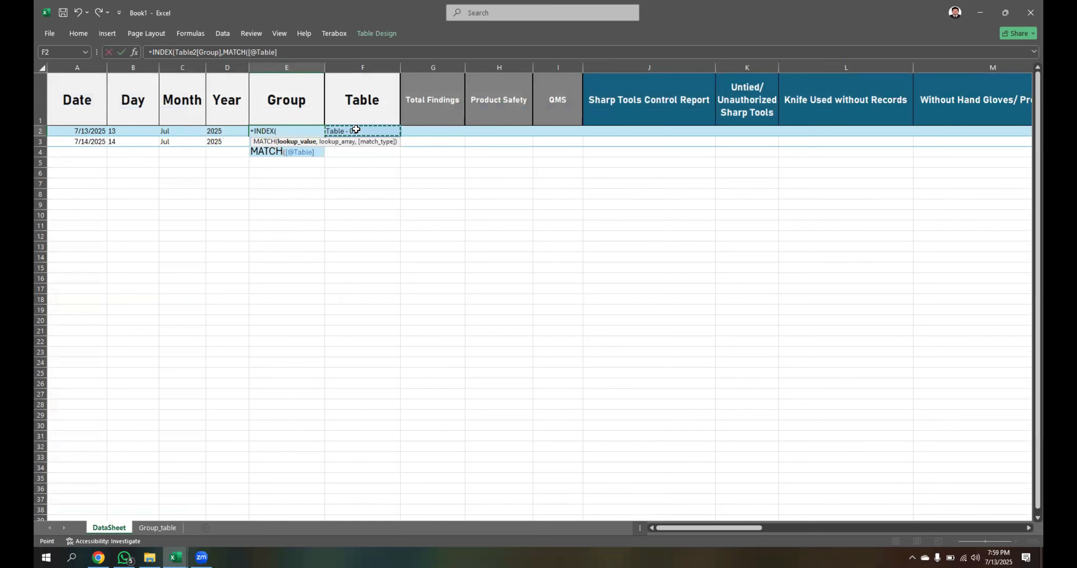
type(",")
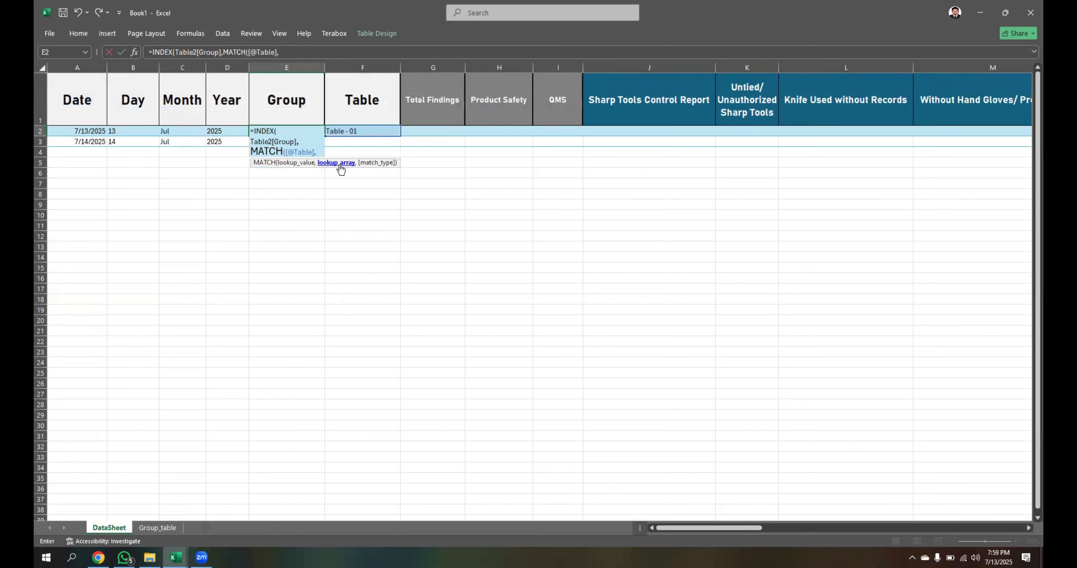
Step: Complete the MATCH with Group_table's Table column and exact match 0, and enter the formula in the Group column
left_click(151, 527)
left_click(129, 83)
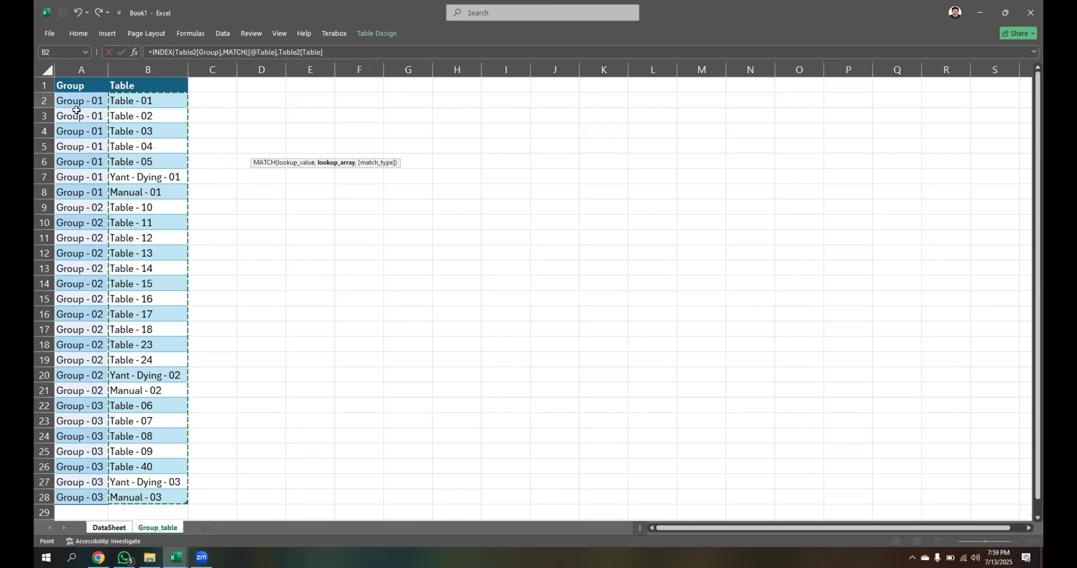
type(",")
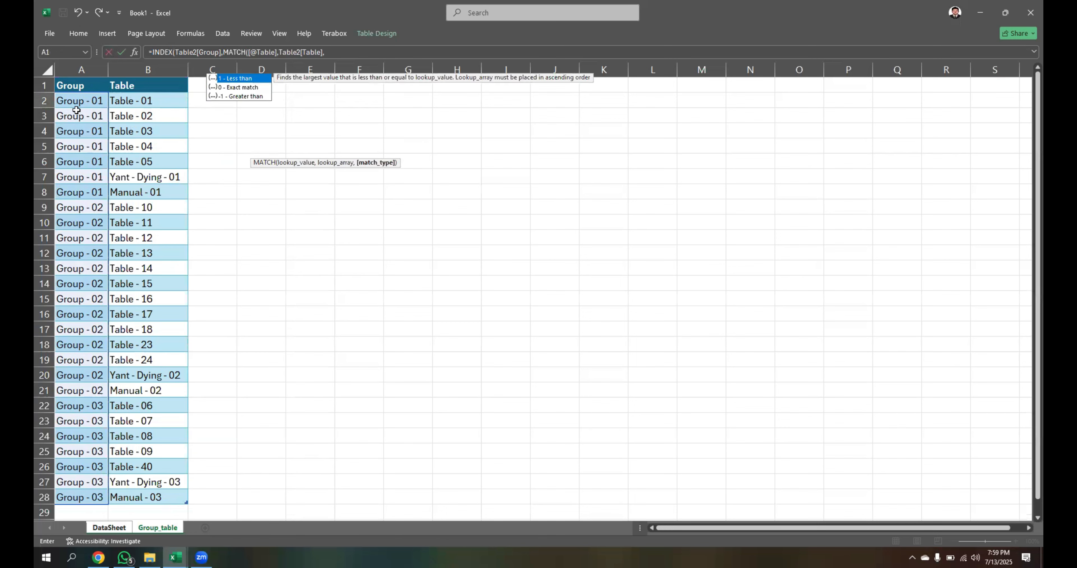
type("0))")
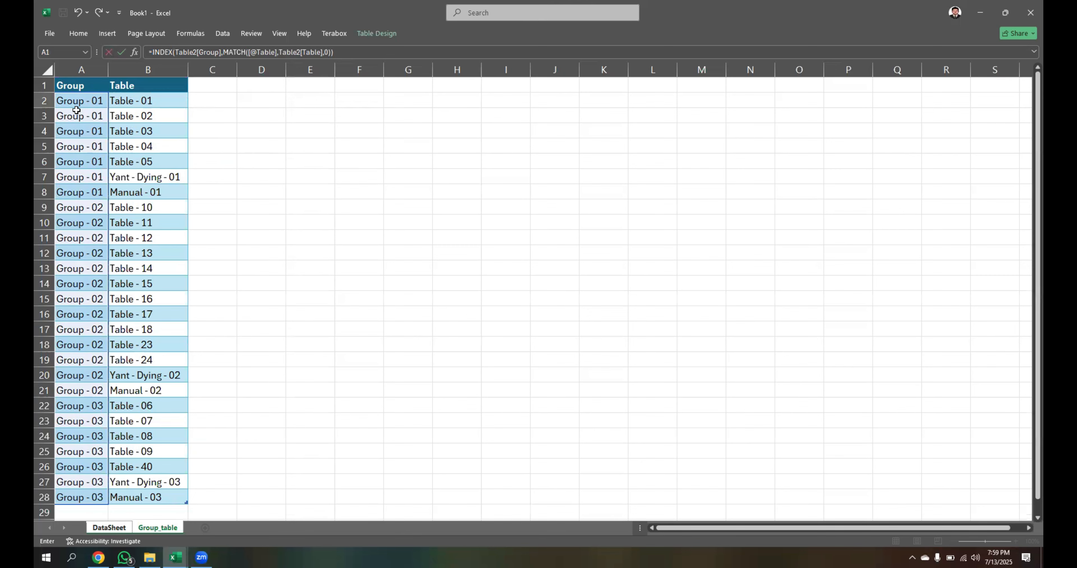
key("Return")
left_click(284, 131)
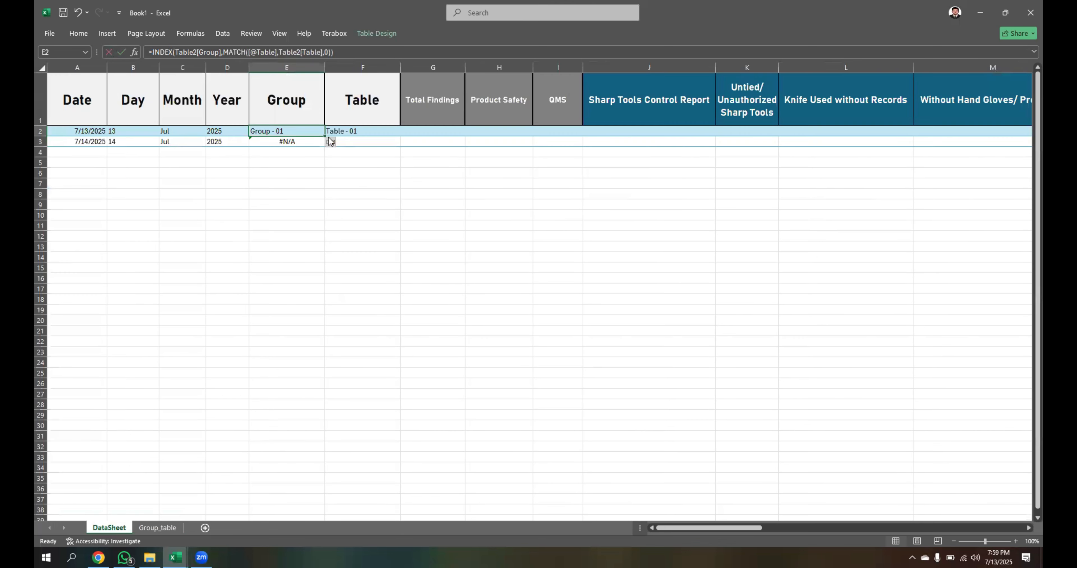
Step: Change the first row's Table entry in F2 to "Table - 02" to test the group lookup
left_click(363, 133)
key("F2")
key("BackSpace")
type("2")
key("Return")
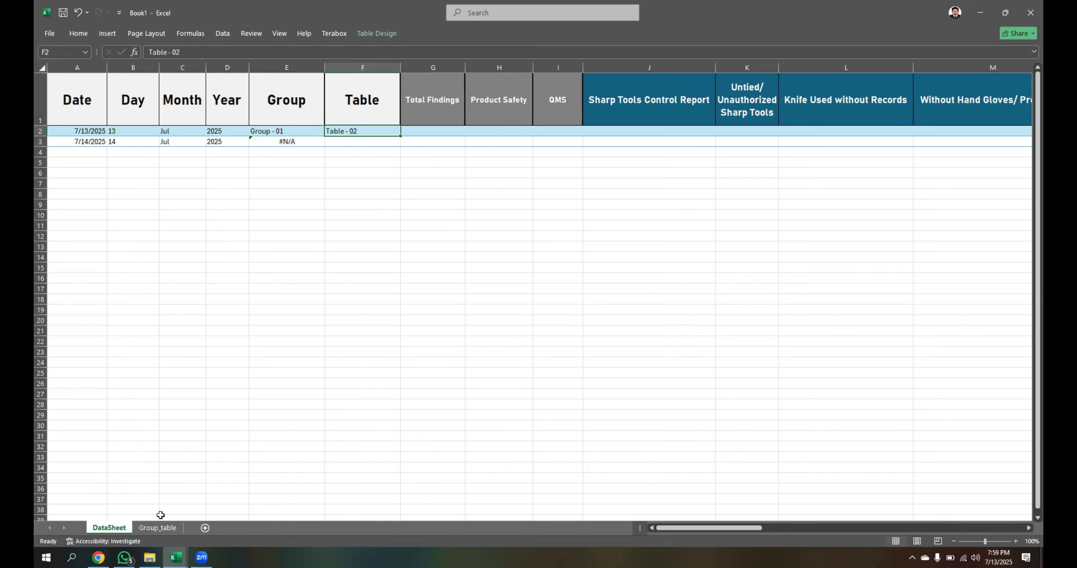
Step: Consult the Group_table list, and change F2 on DataSheet to "Table - 16" to test the lookup with another group
left_click(158, 528)
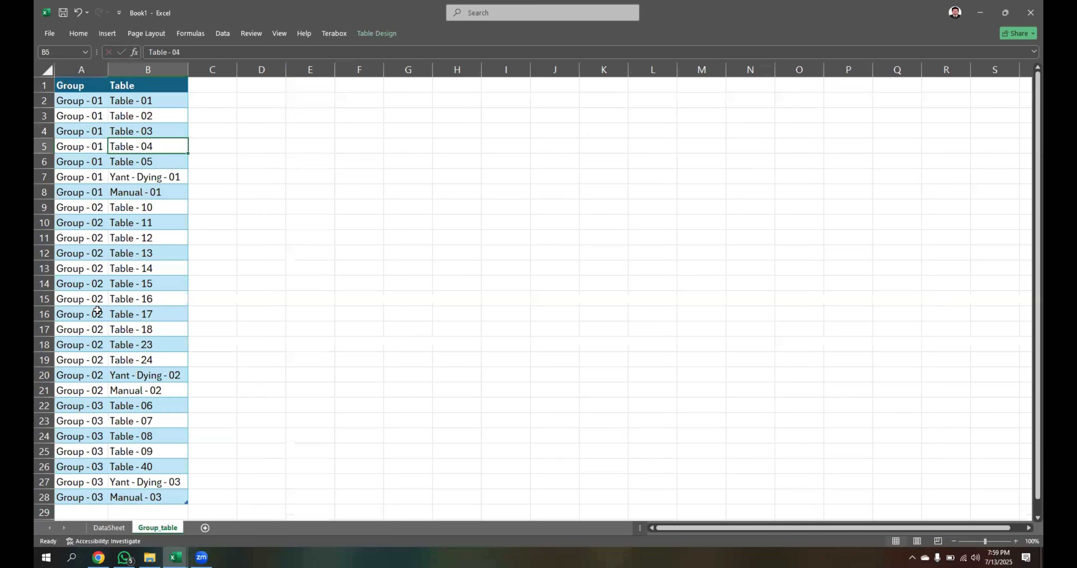
scroll(155, 299, "up", 3, "ctrl")
left_click(114, 534)
double_click(367, 132)
key("BackSpace")
key("BackSpace")
type("16")
key("Return")
left_click(310, 128)
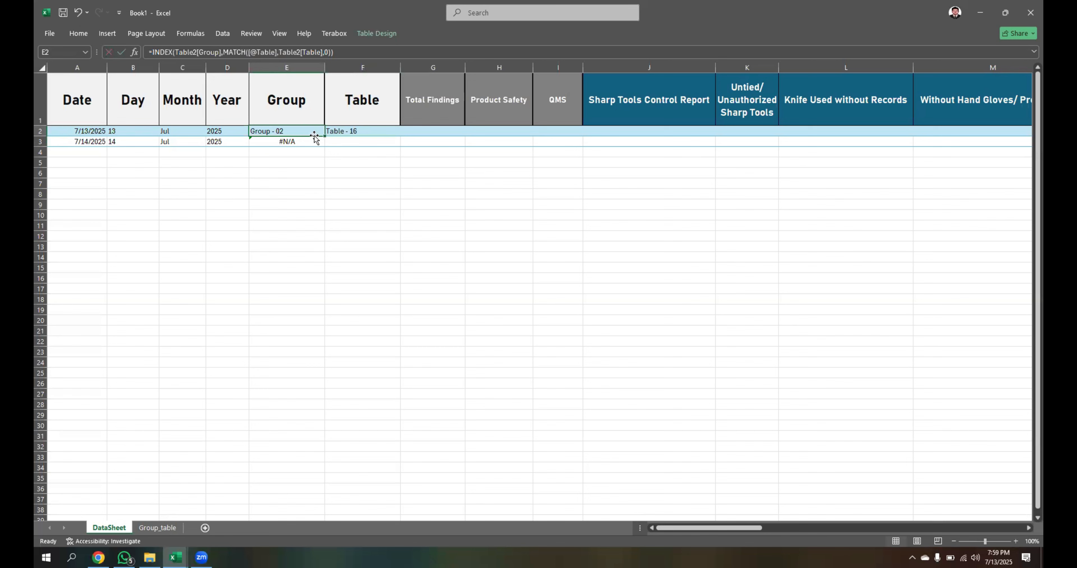
Step: Wrap the Group column's INDEX/MATCH formula in IFERROR with "" as the error value, and check the formula in E3 and E2
left_click(367, 170)
left_click(284, 142)
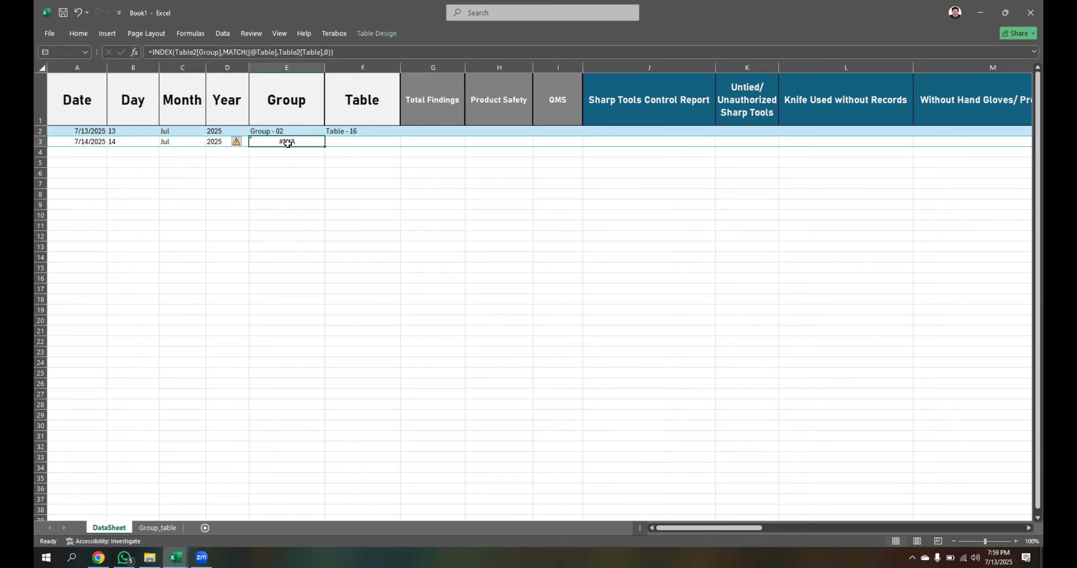
left_click(345, 142)
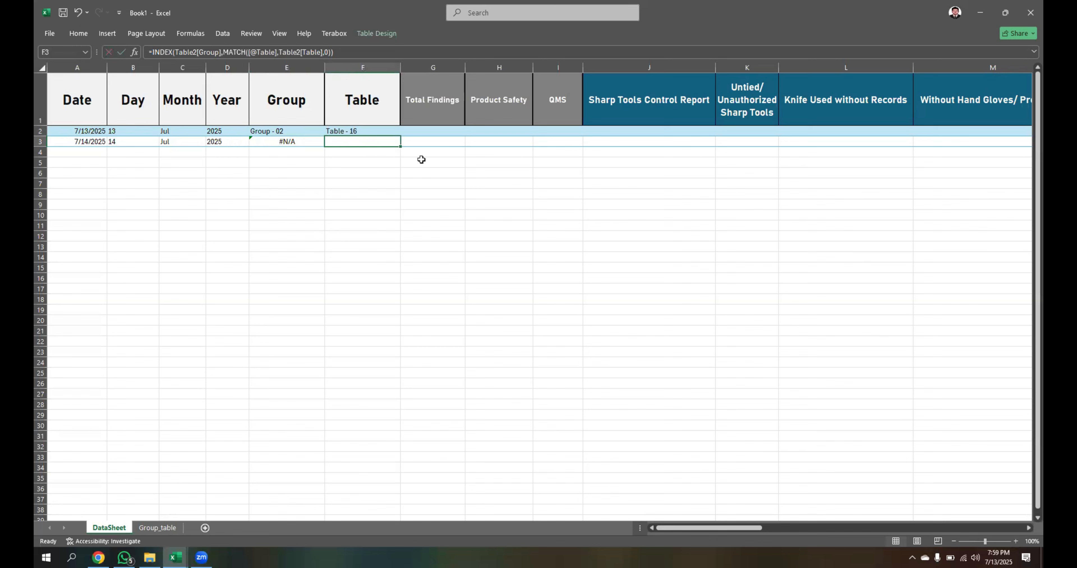
left_click(273, 142)
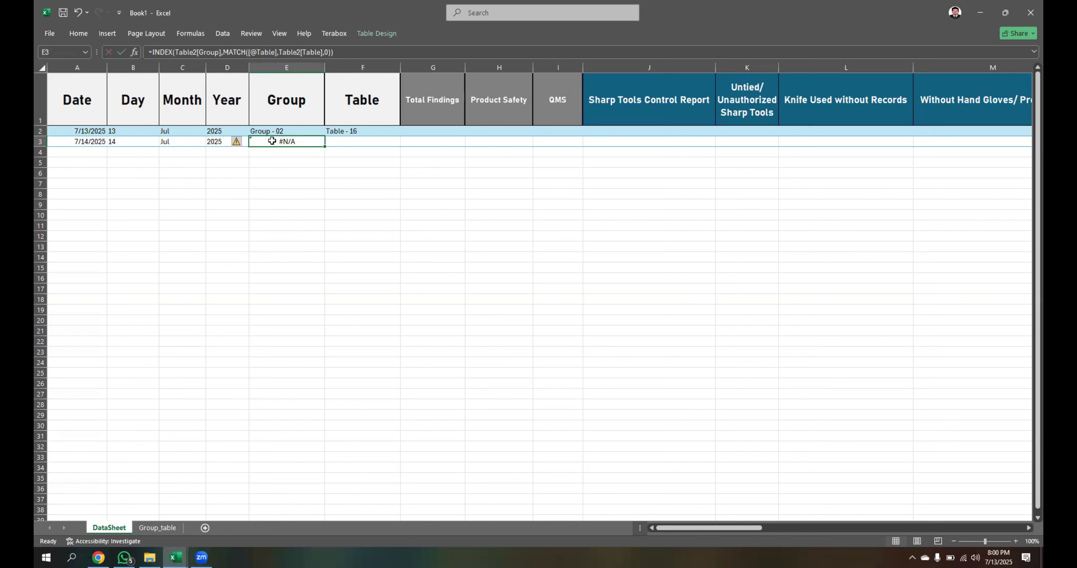
left_click(268, 131)
key("F2")
left_click(153, 52)
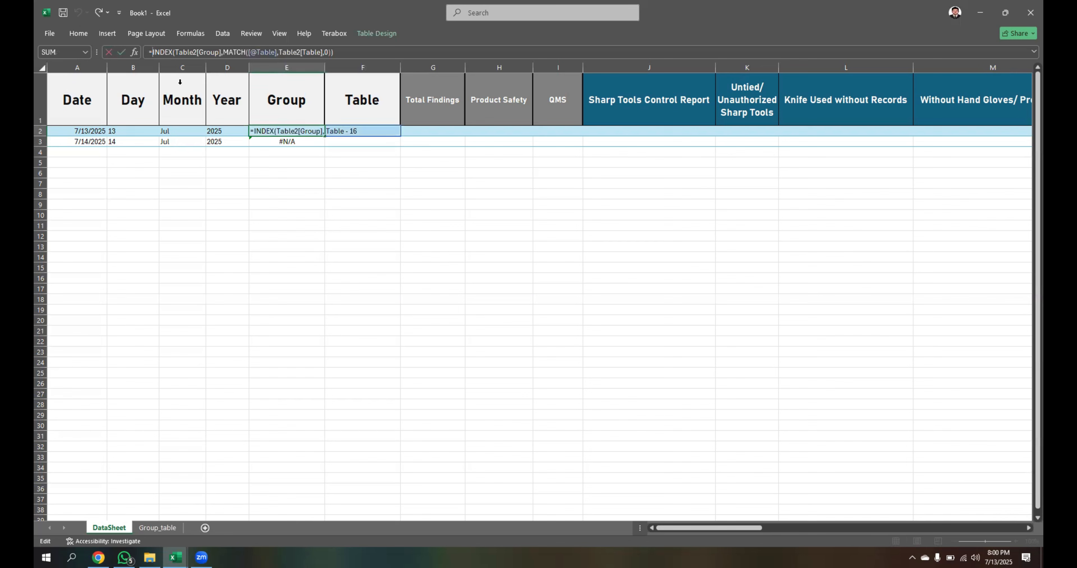
type("IFERROR(")
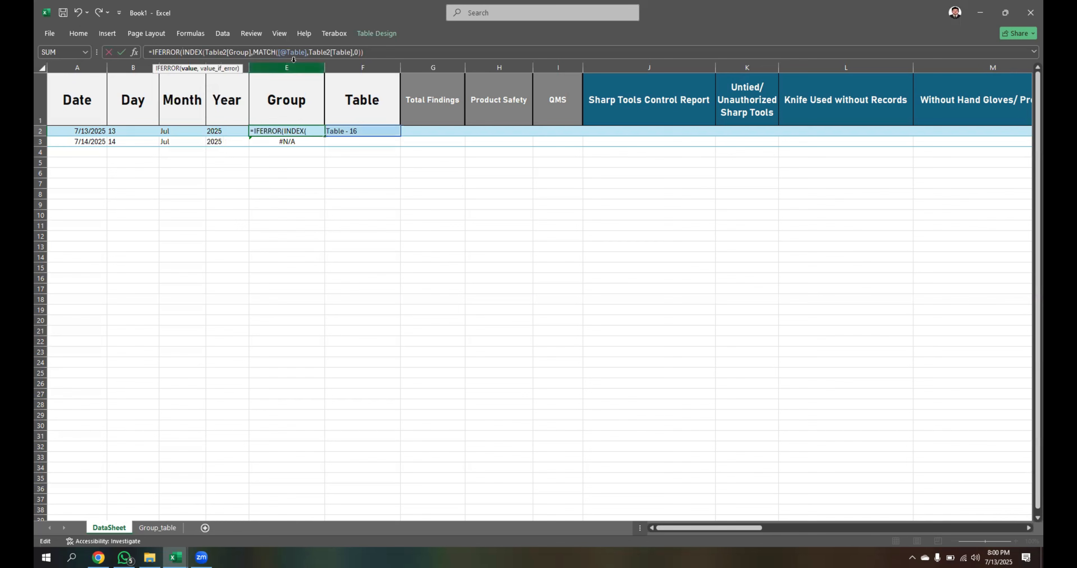
left_click(385, 53)
type(",\"\")")
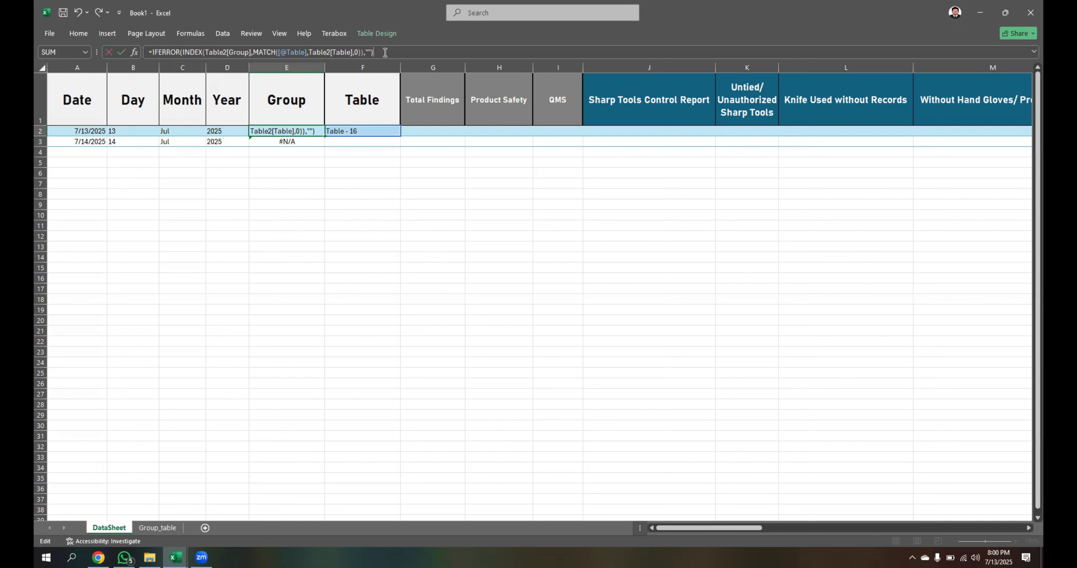
key("Return")
left_click(346, 204)
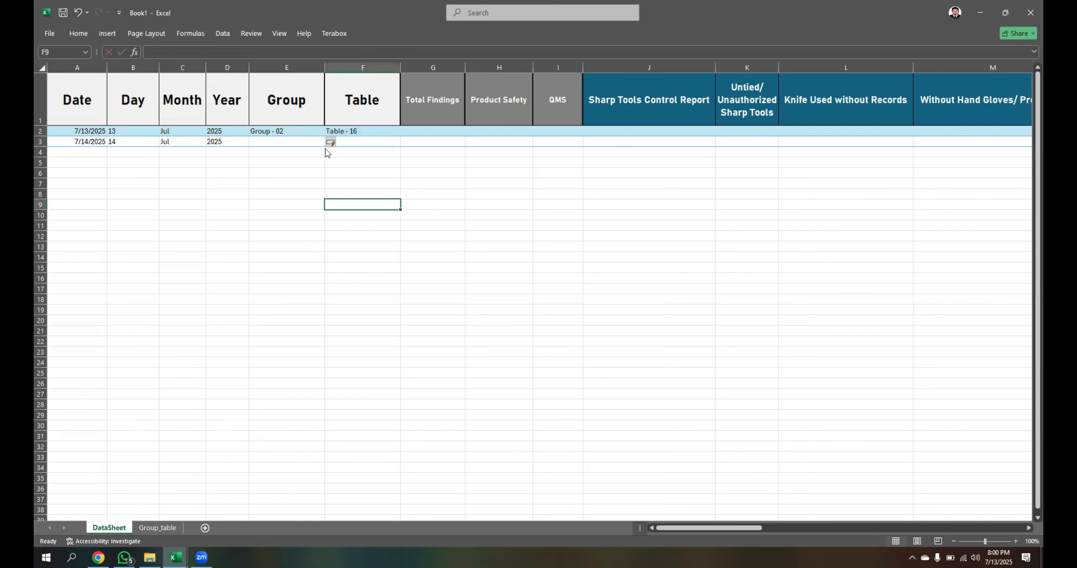
left_click(289, 142)
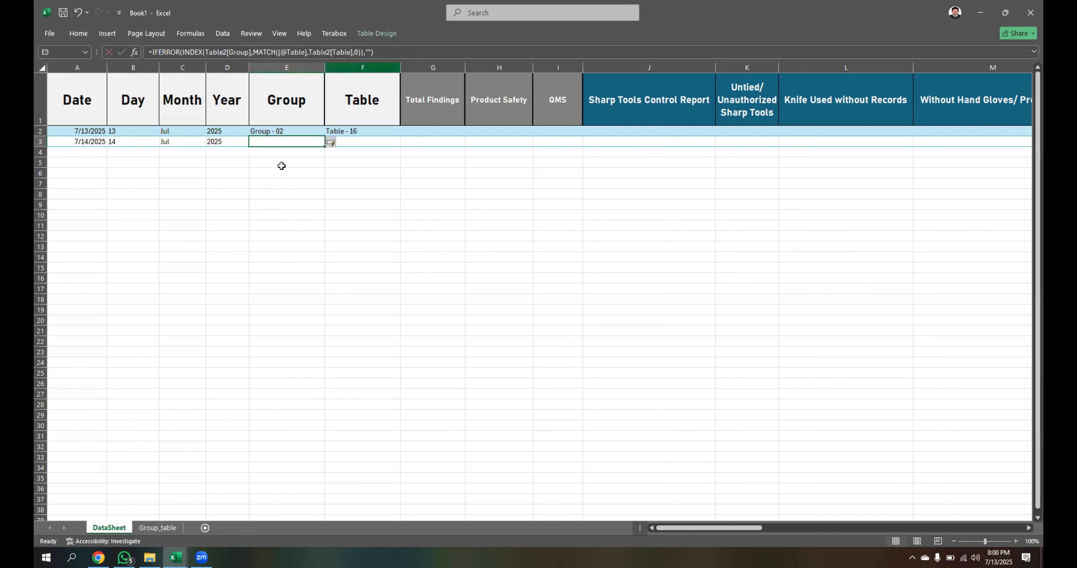
left_click(273, 133)
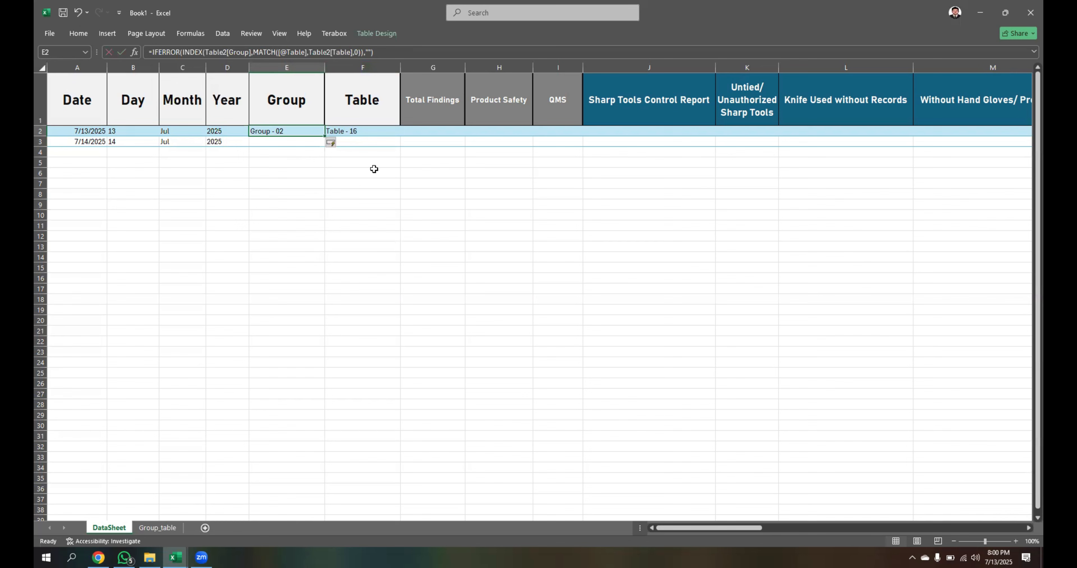
Step: Replace F2 with "Table 01" and compare its spelling with the entry in B2 on Group_table
left_click(355, 132)
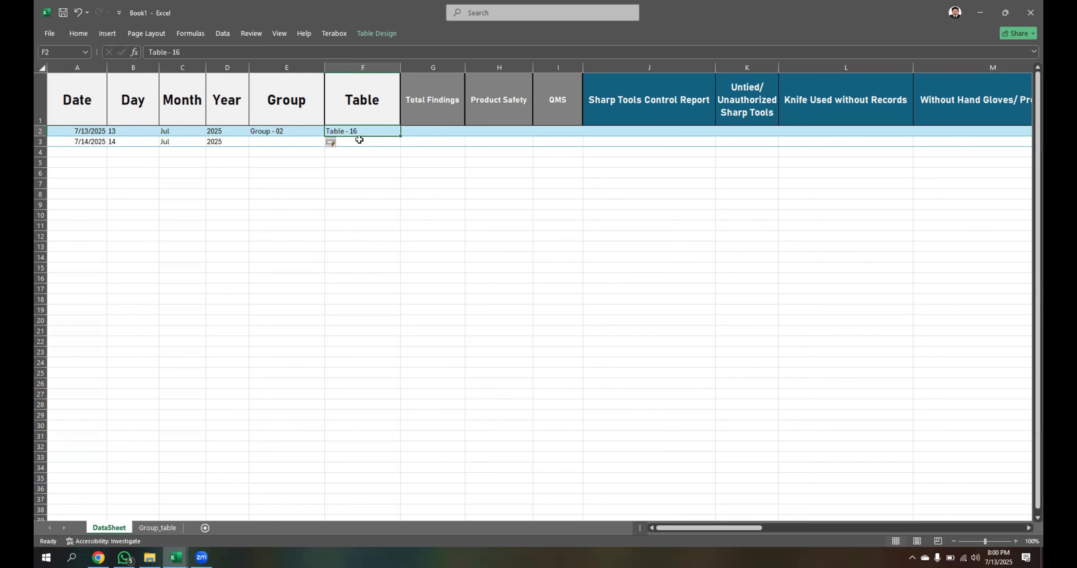
type("Tabl")
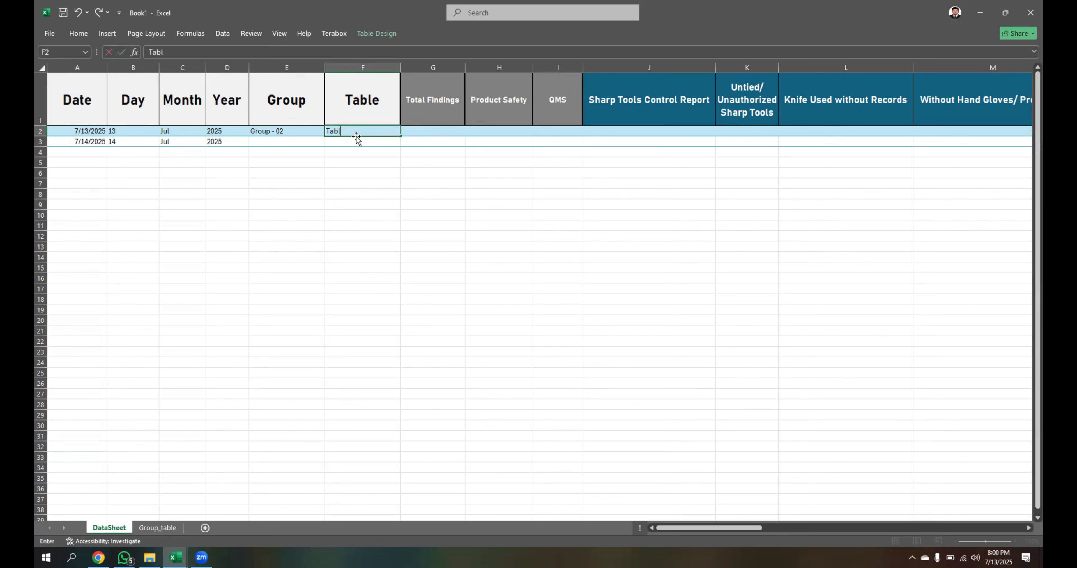
type("e 01")
key("Return")
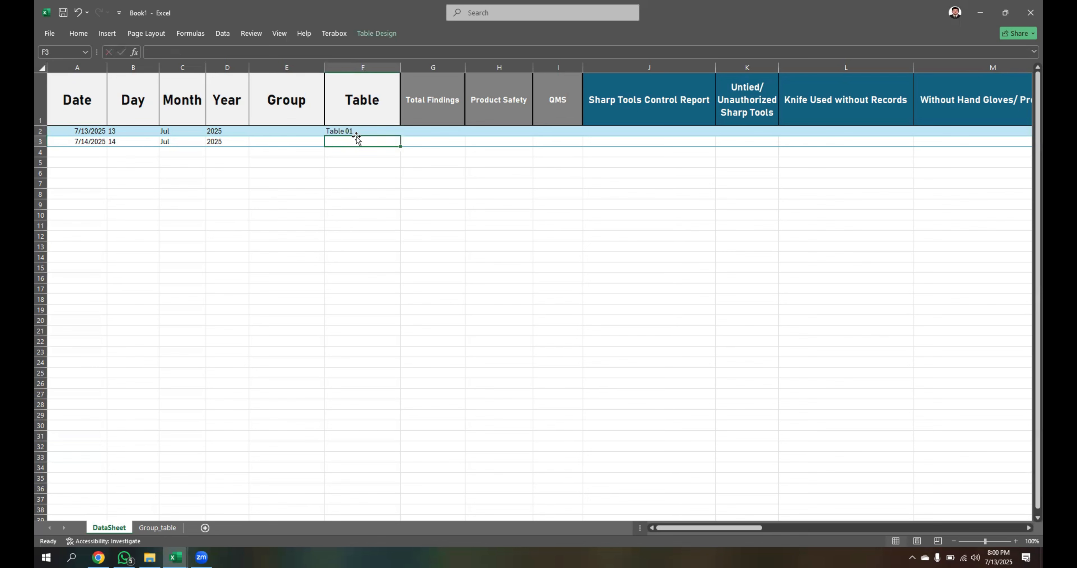
left_click(293, 135)
left_click(165, 525)
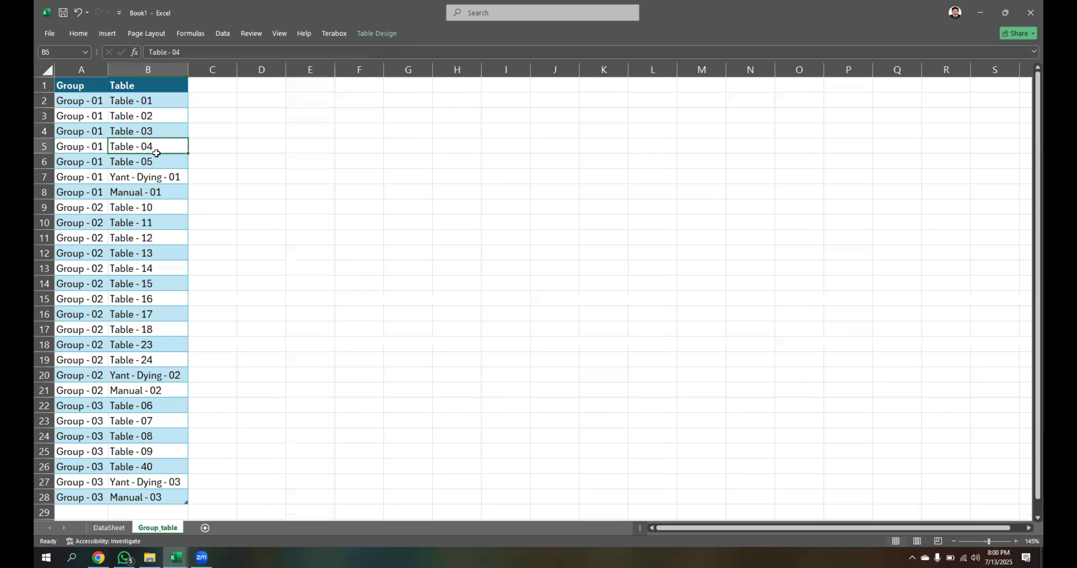
left_click(140, 104)
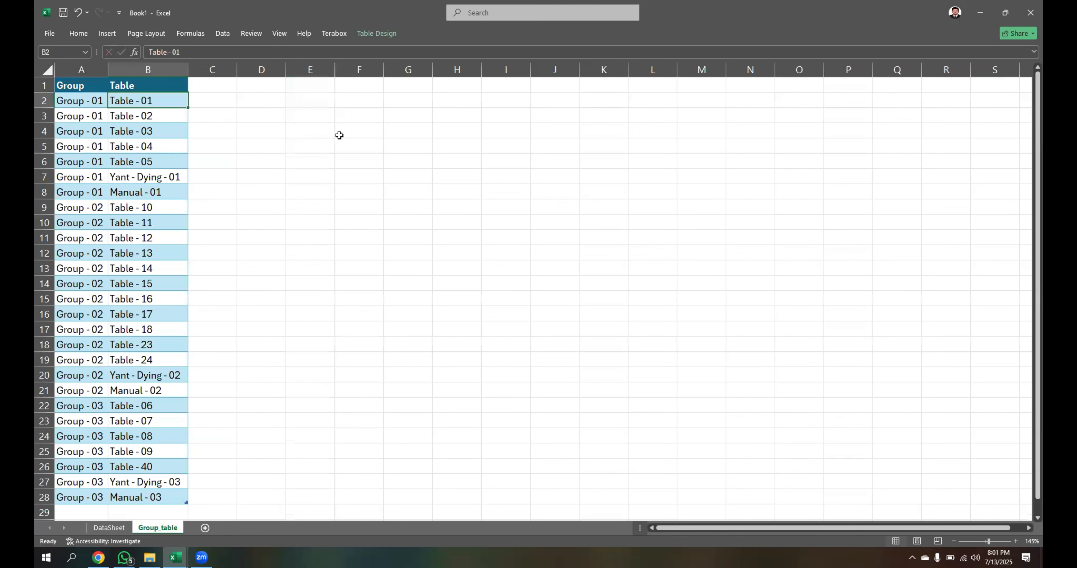
key("ctrl+Page_Up")
left_click(300, 133)
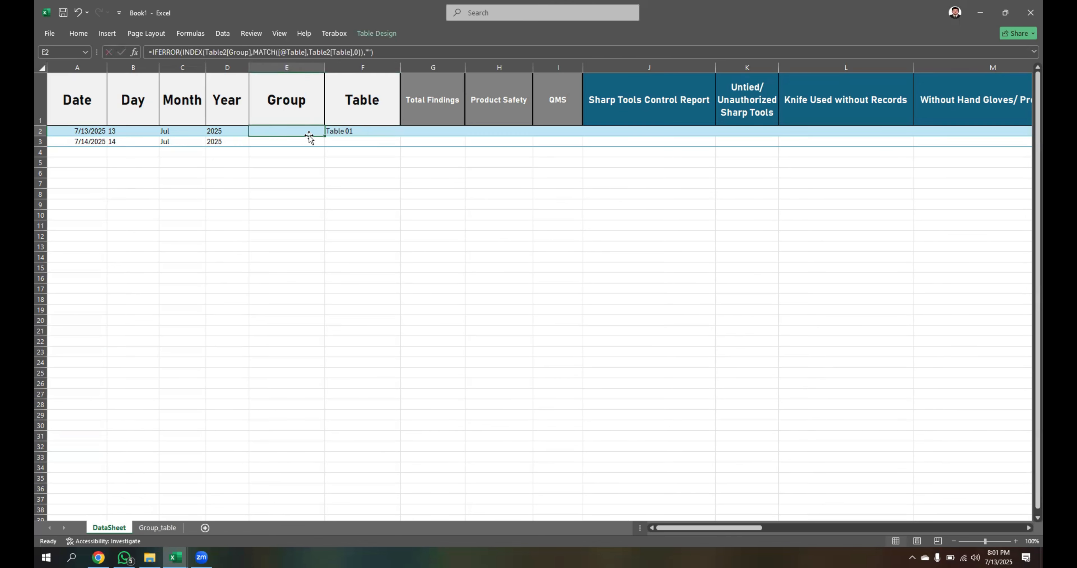
Step: Clear the first row's Table entry in F2 on DataSheet
left_click(360, 134)
key("Delete")
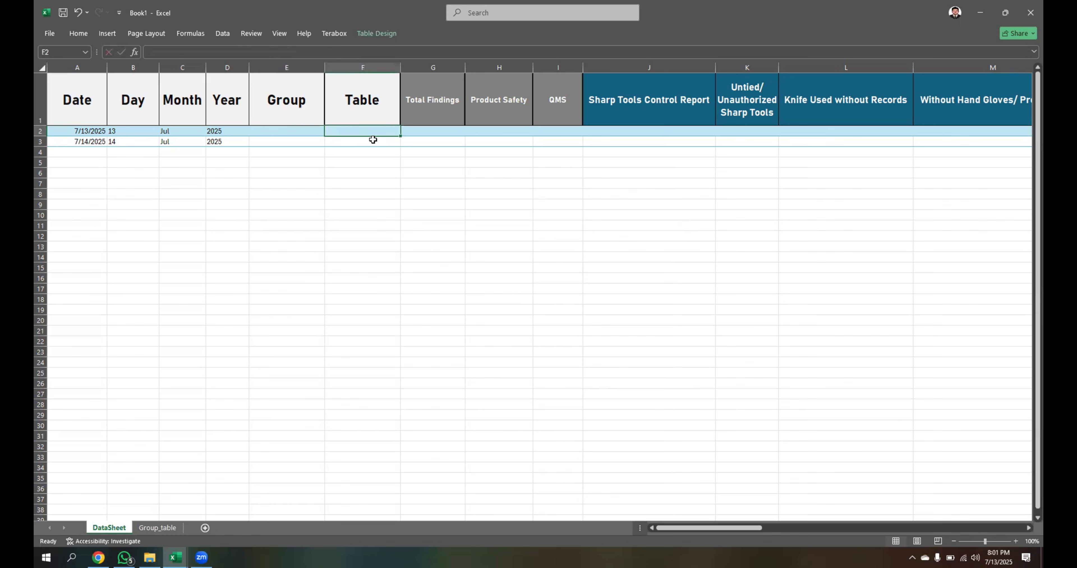
left_click(373, 140, "shift")
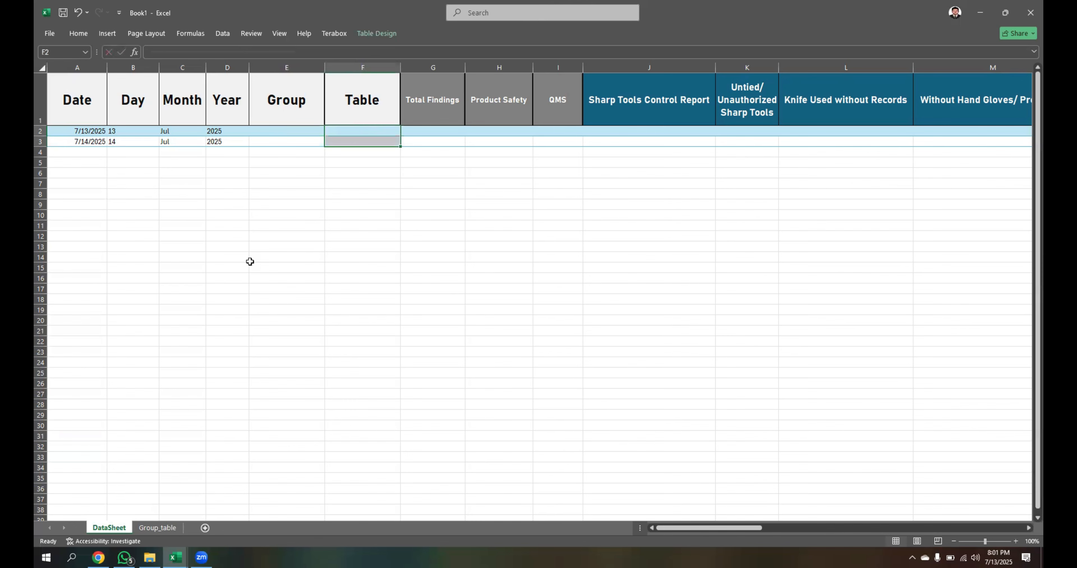
left_click(375, 194)
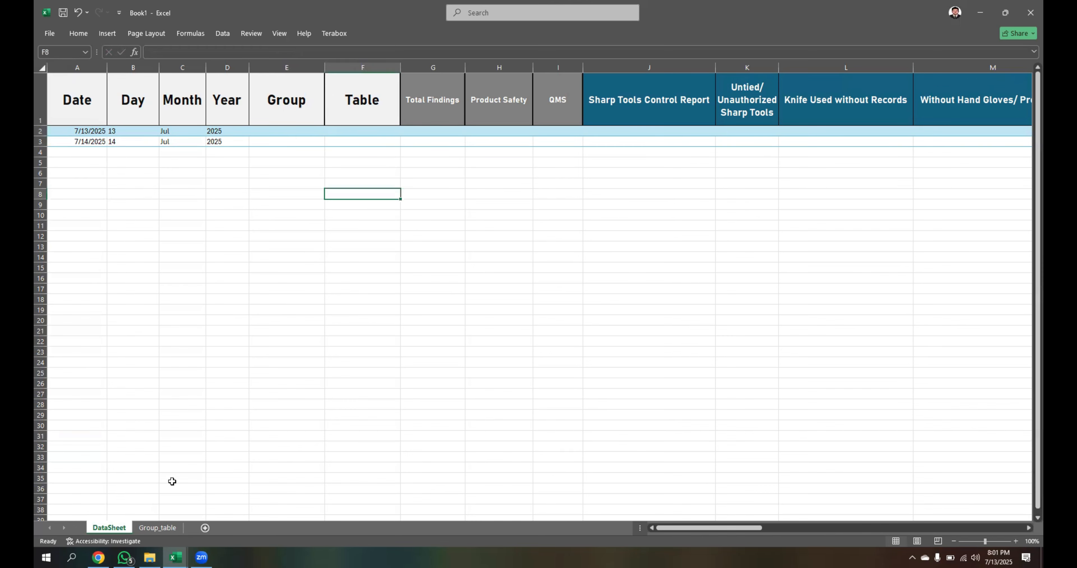
Step: Review the table names in B2:B28 on Group_table, and return to the Table column on DataSheet
left_click(163, 527)
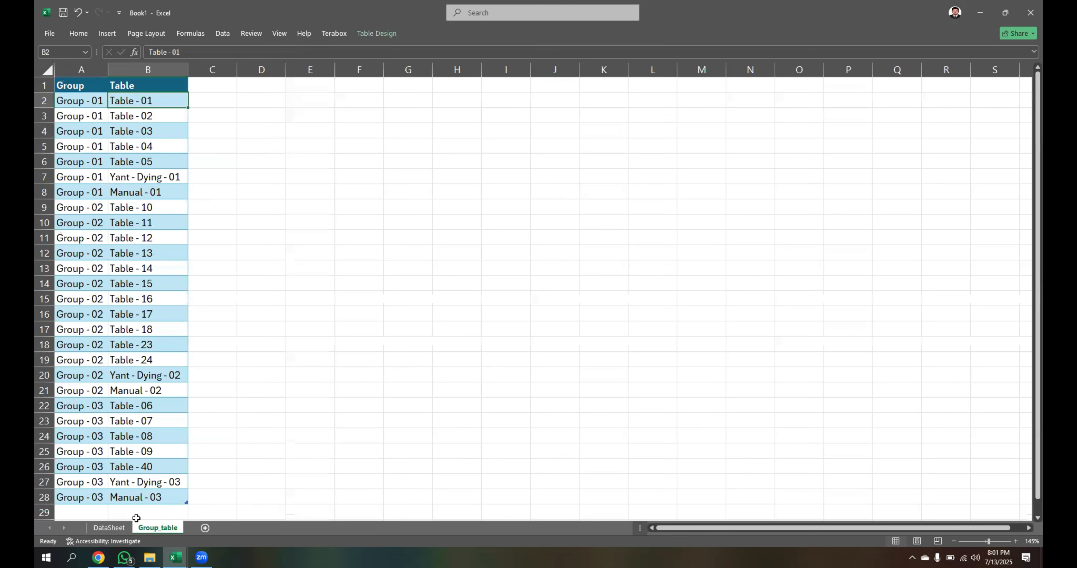
left_click(117, 529)
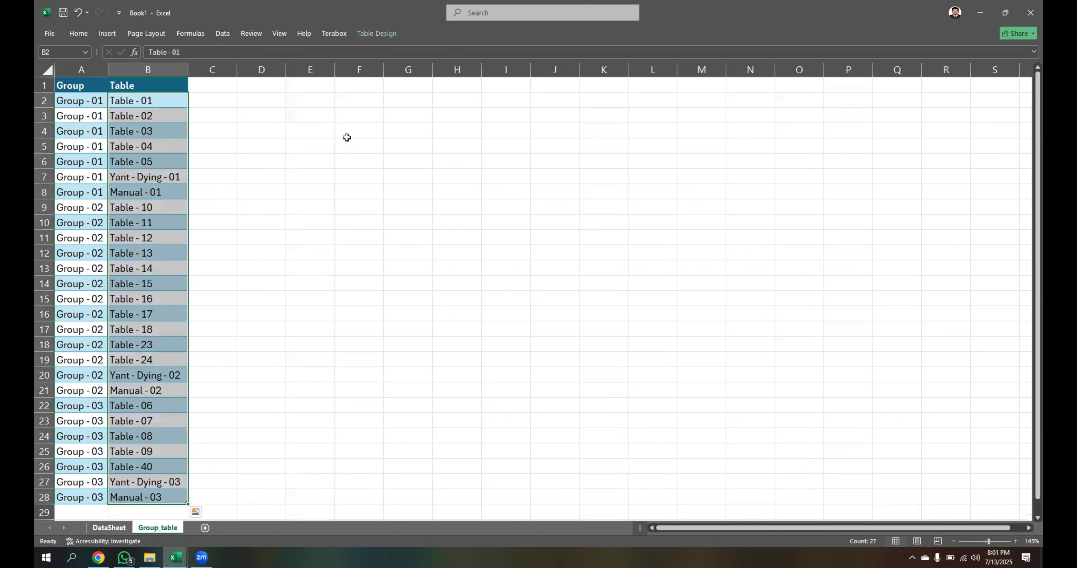
left_click(365, 132)
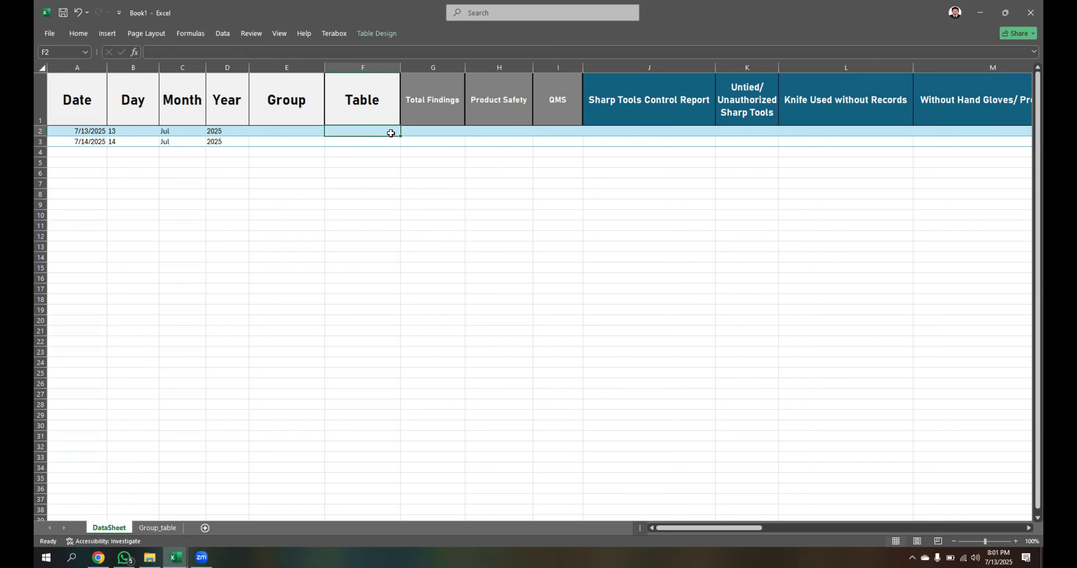
left_click(367, 77)
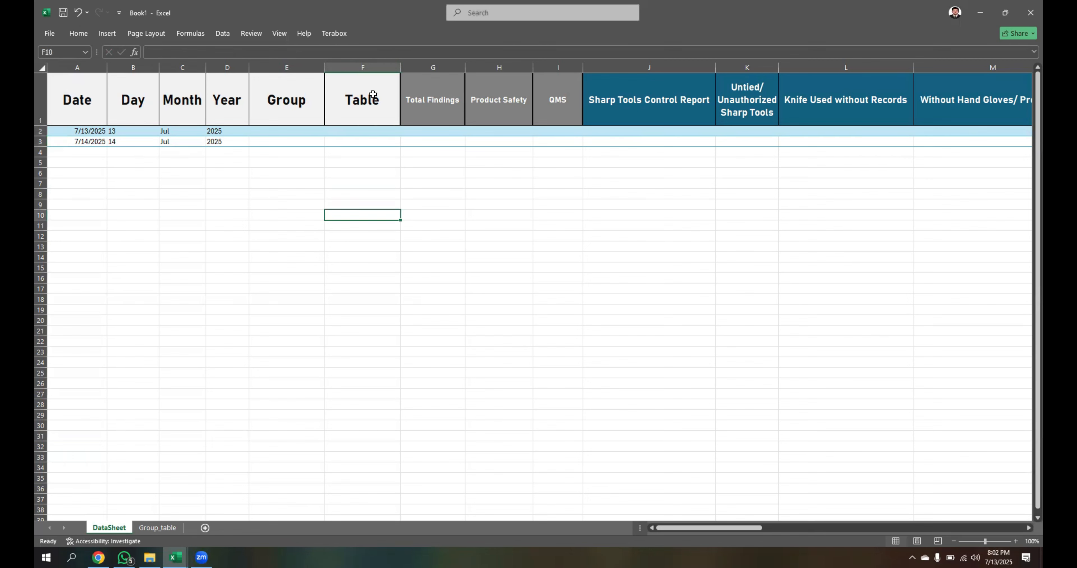
left_click(392, 132)
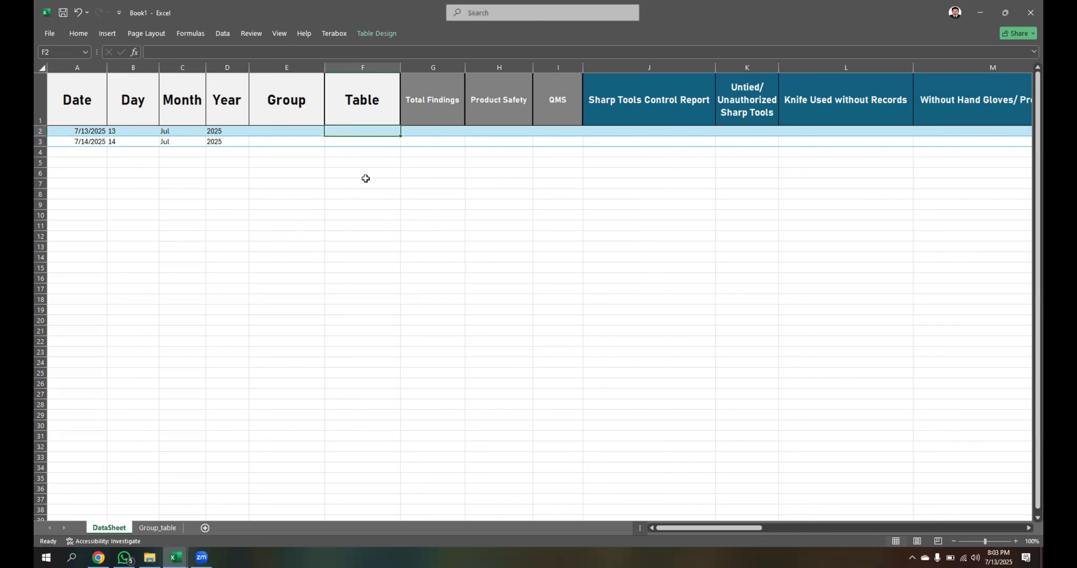
Step: Start a data validation rule for the Table column's cells F2:F3 on DataSheet, allowing List
left_click(375, 74)
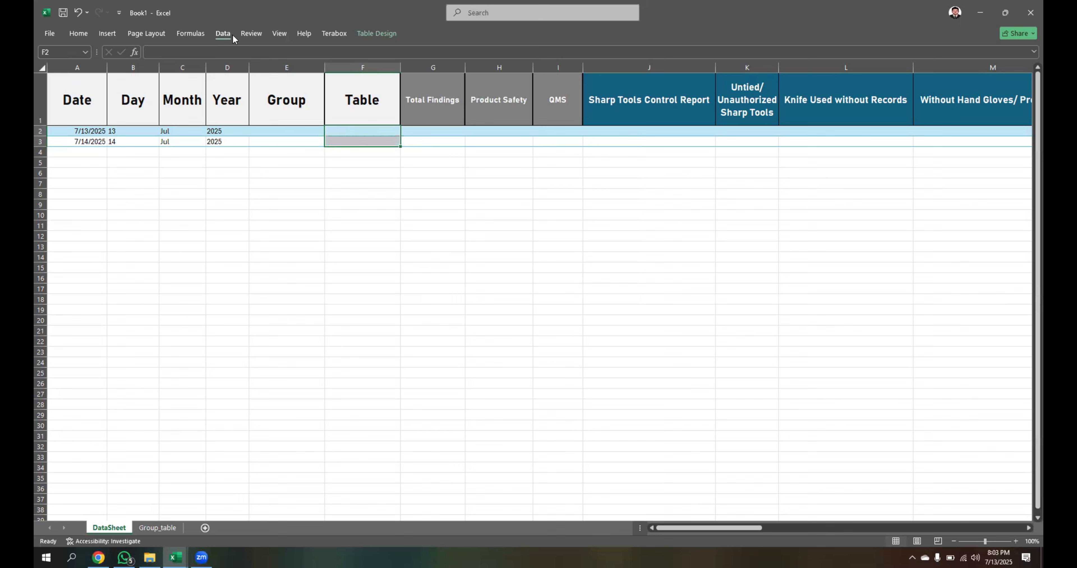
left_click(224, 34)
left_click(571, 77)
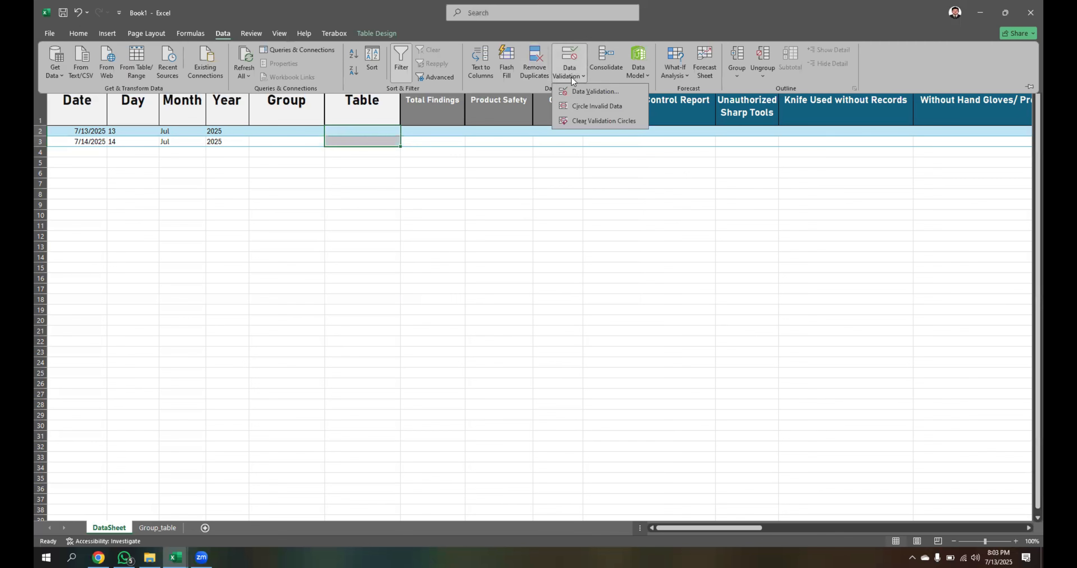
left_click(590, 92)
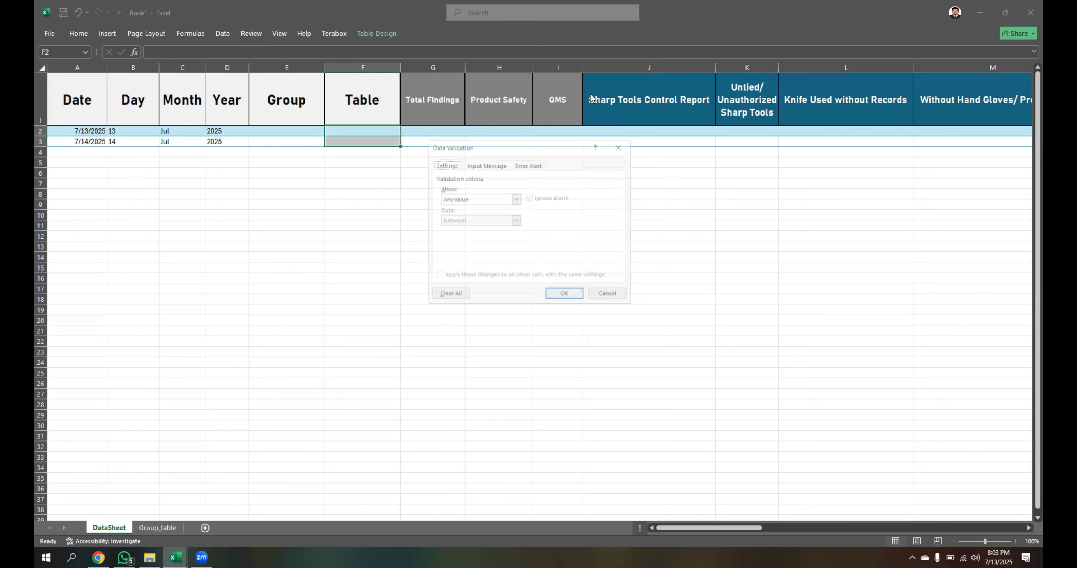
left_click(458, 200)
left_click(444, 197)
left_click(444, 196)
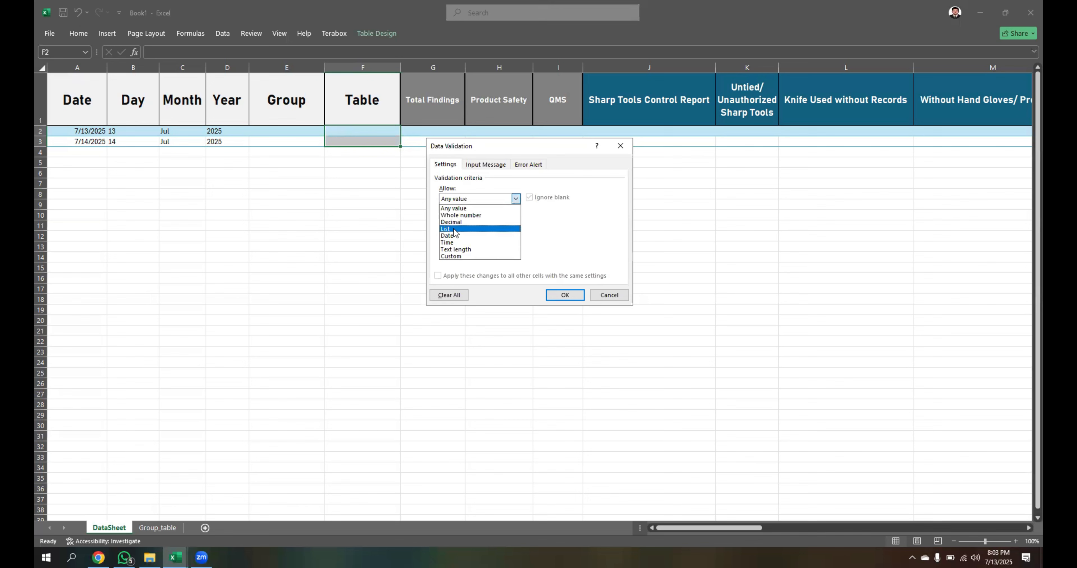
left_click(455, 230)
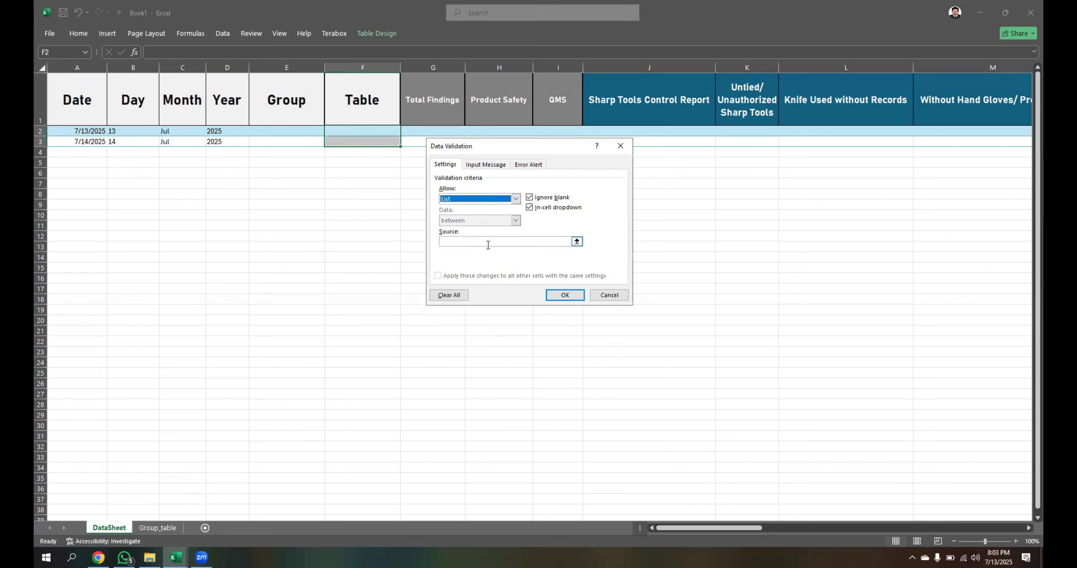
Step: Set the validation list's source to =Group_table!$B$2:$B$28 and apply the rule
left_click(577, 242)
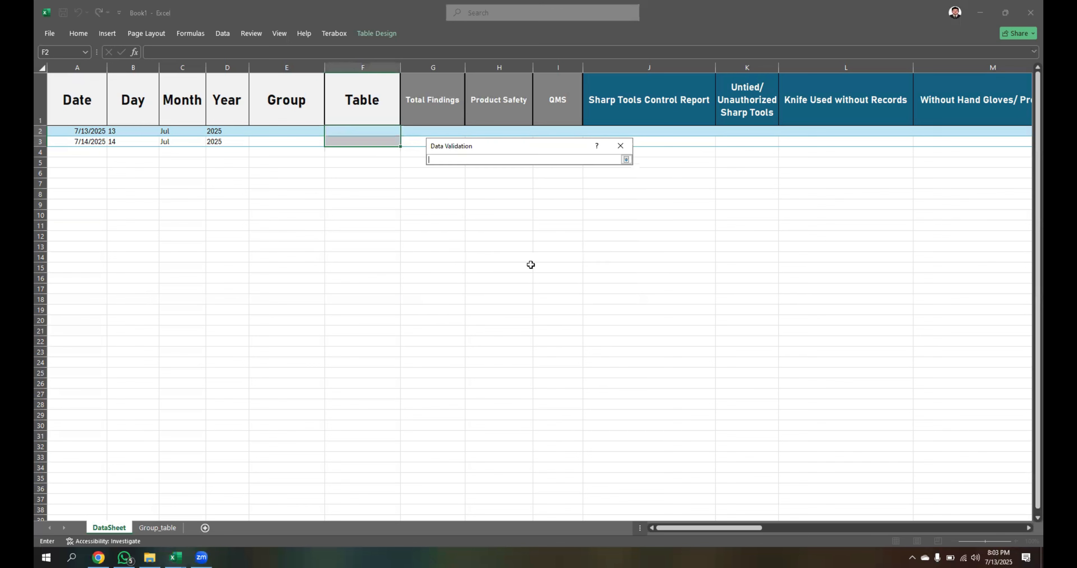
left_click(155, 527)
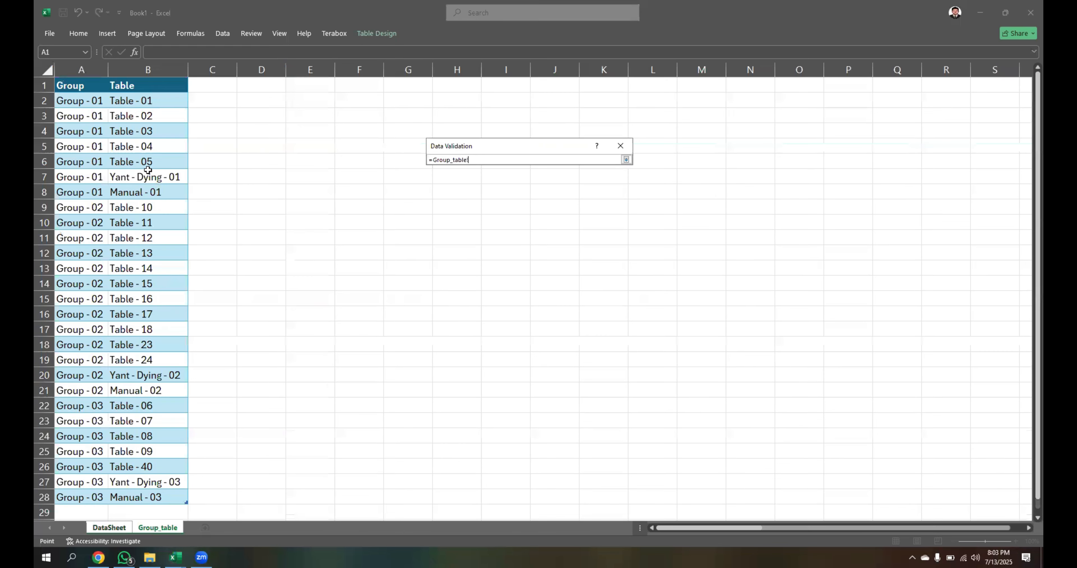
left_click(134, 81)
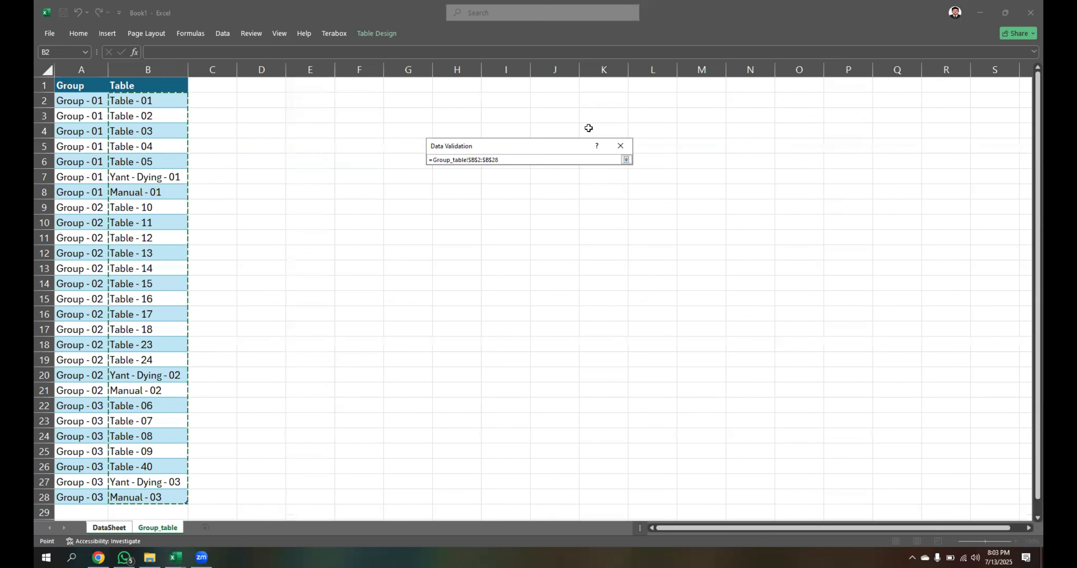
left_click(626, 159)
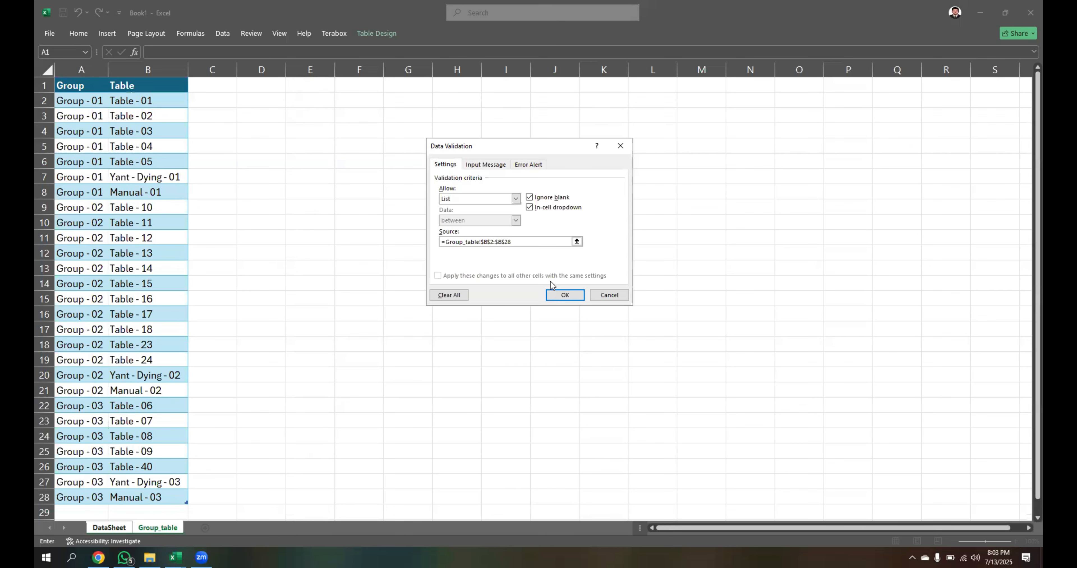
left_click(561, 296)
Step: Choose "Table - 03" from the validation list in F2 on DataSheet
left_click(430, 257)
left_click(371, 130)
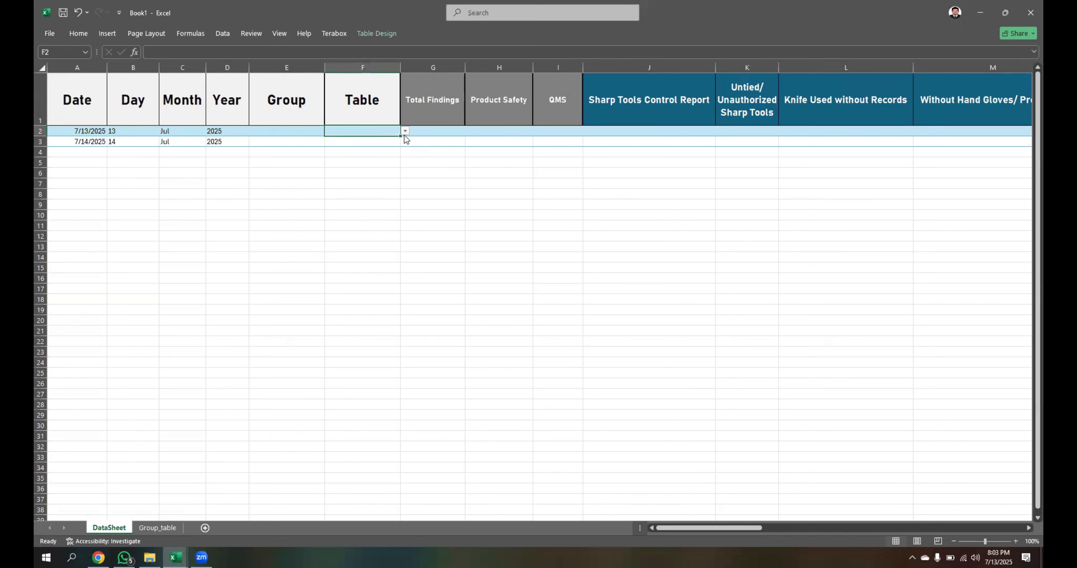
left_click(405, 132)
left_click_drag(406, 167, 387, 153)
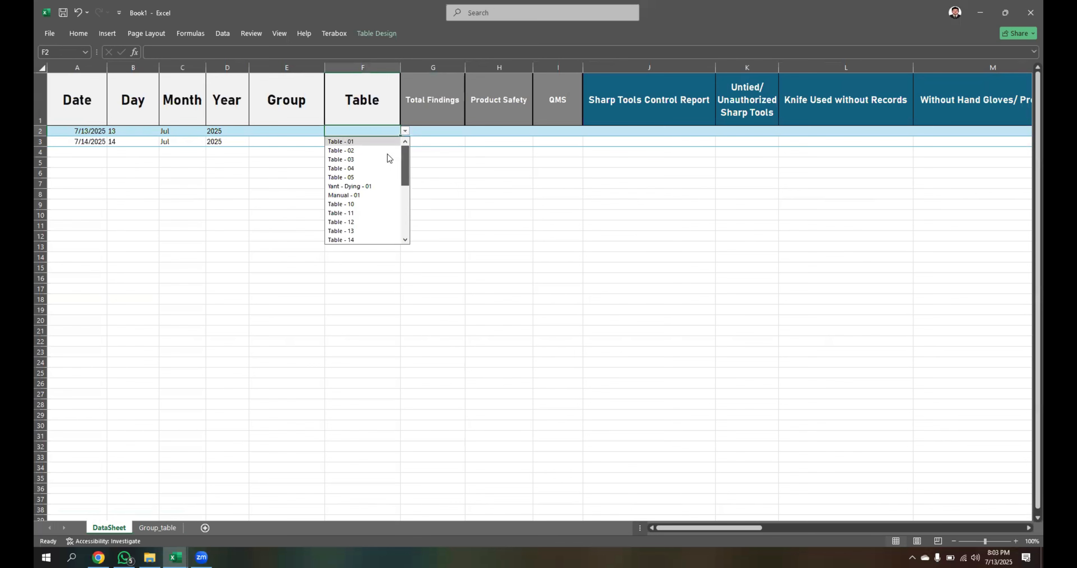
left_click(368, 160)
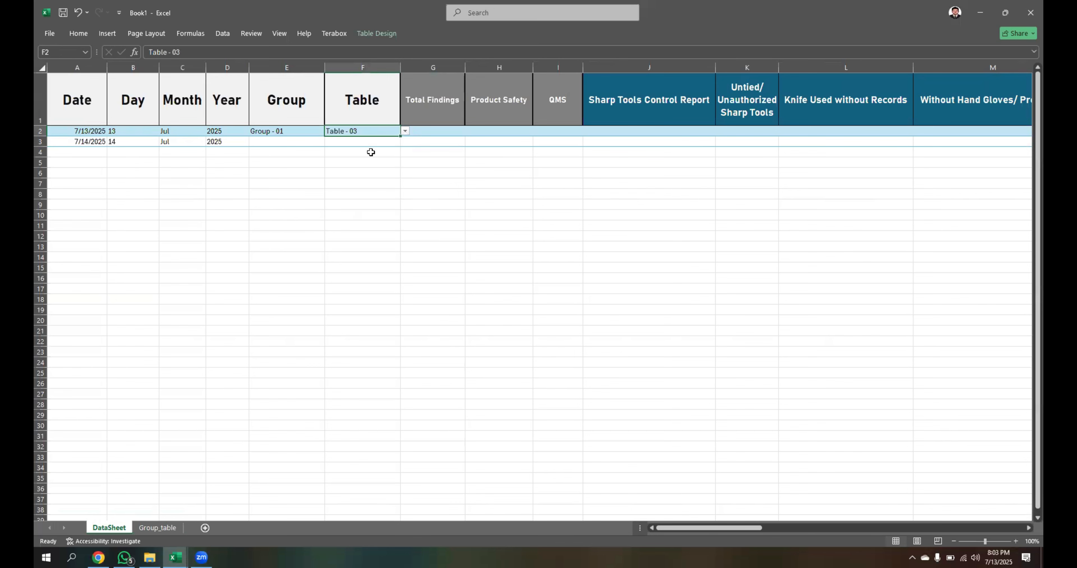
Step: Choose "Yant - Dying - 01" from the validation list in F3
left_click(394, 142)
left_click(405, 142)
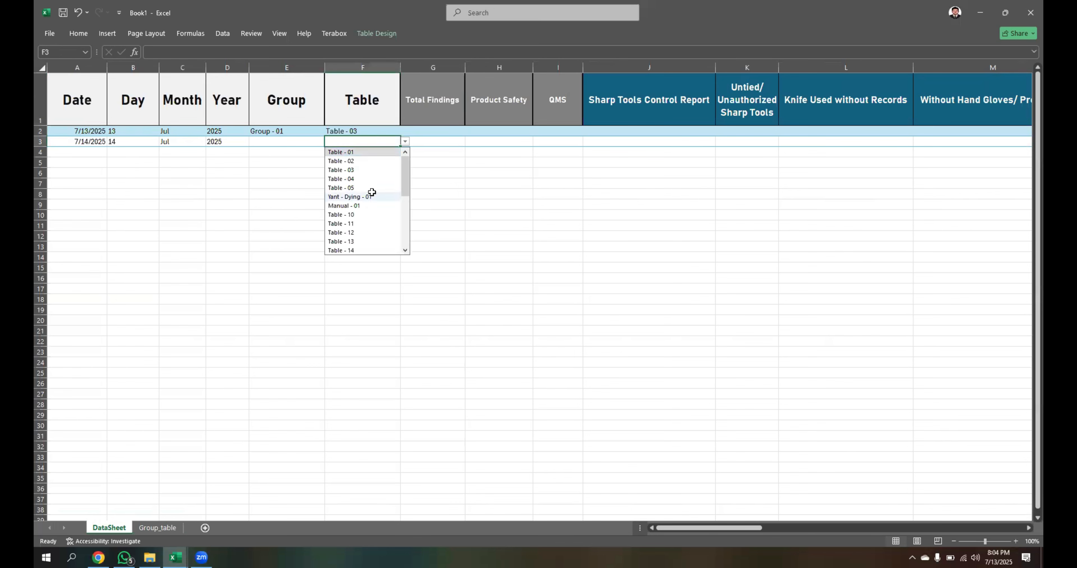
left_click(363, 197)
left_click(359, 193)
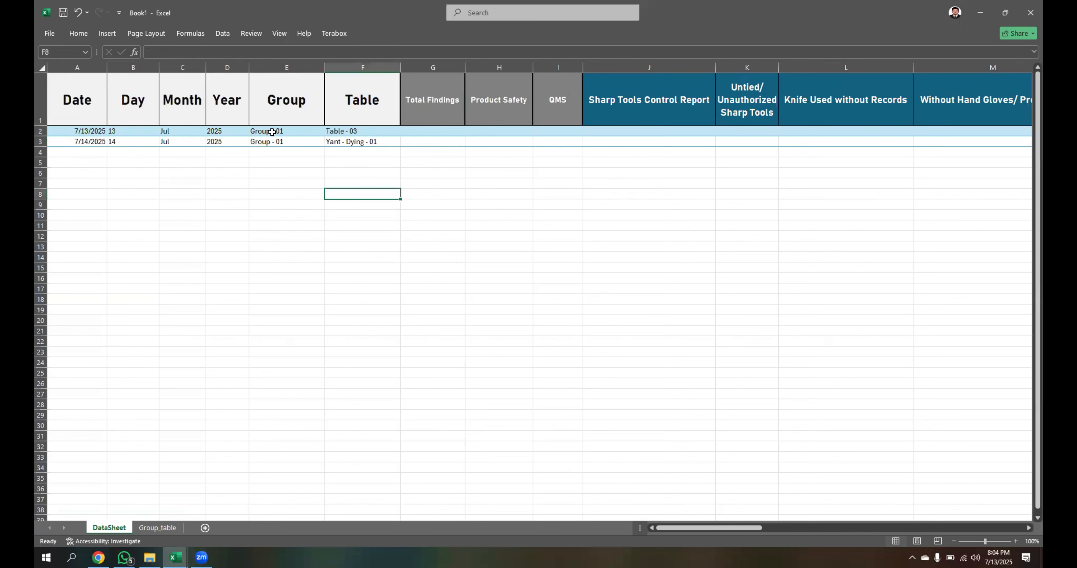
Step: Try to enter "table 01" in F2 to test the validation rule against a misspelled table name
left_click(357, 132)
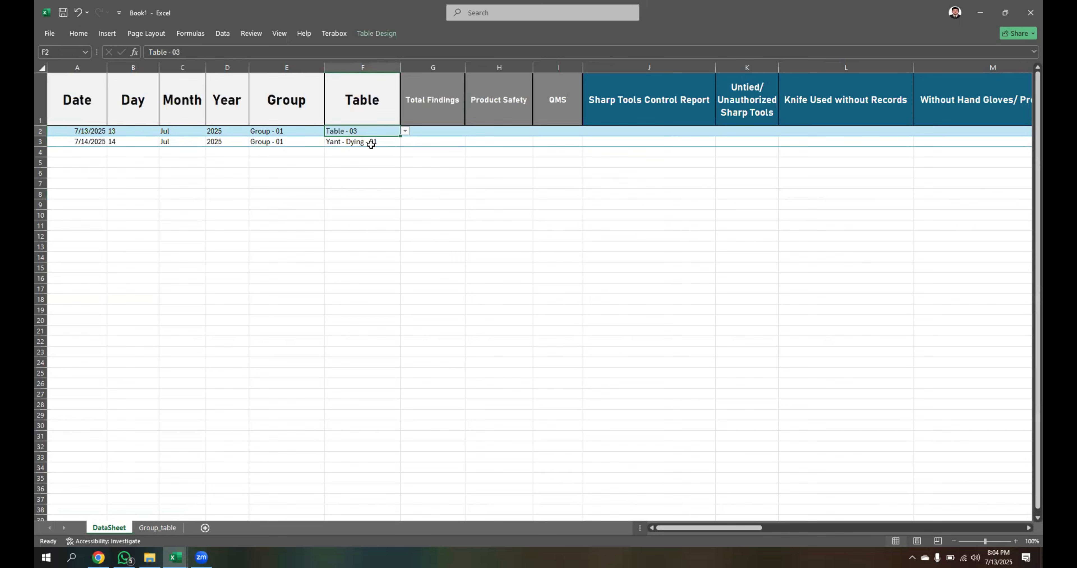
type("ta")
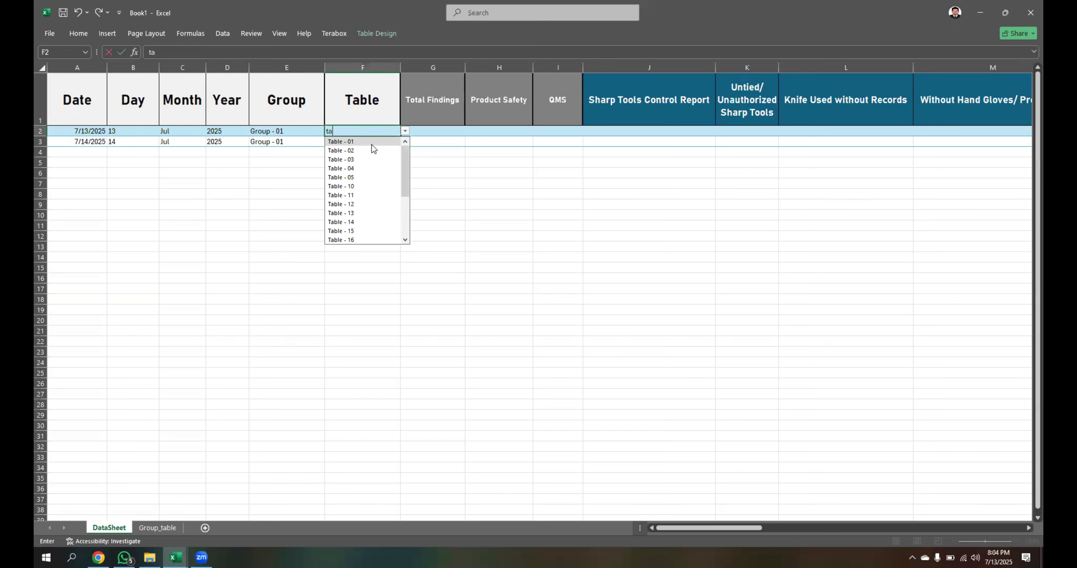
type("ble 01")
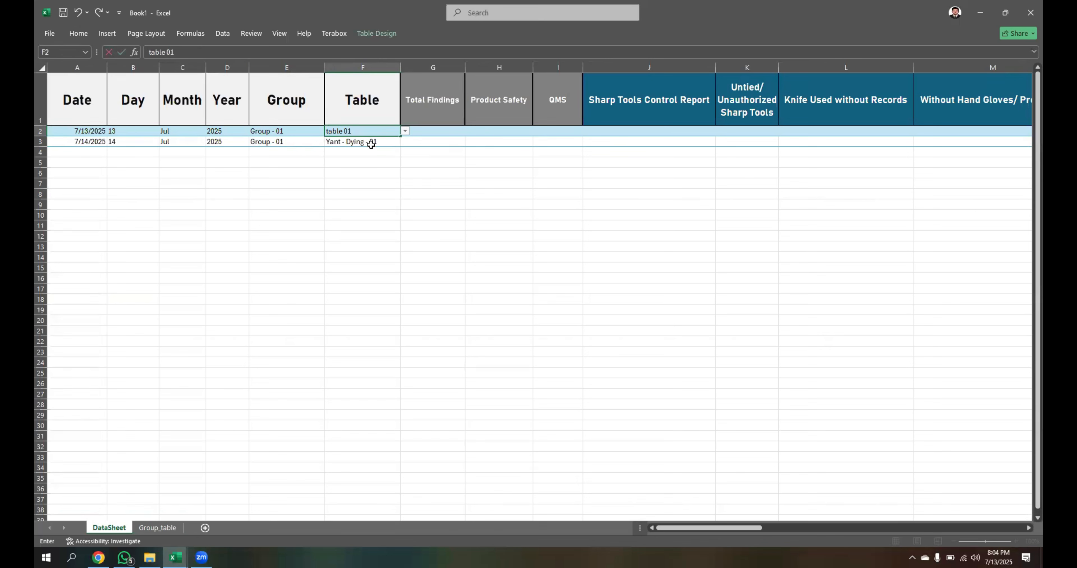
key("Return")
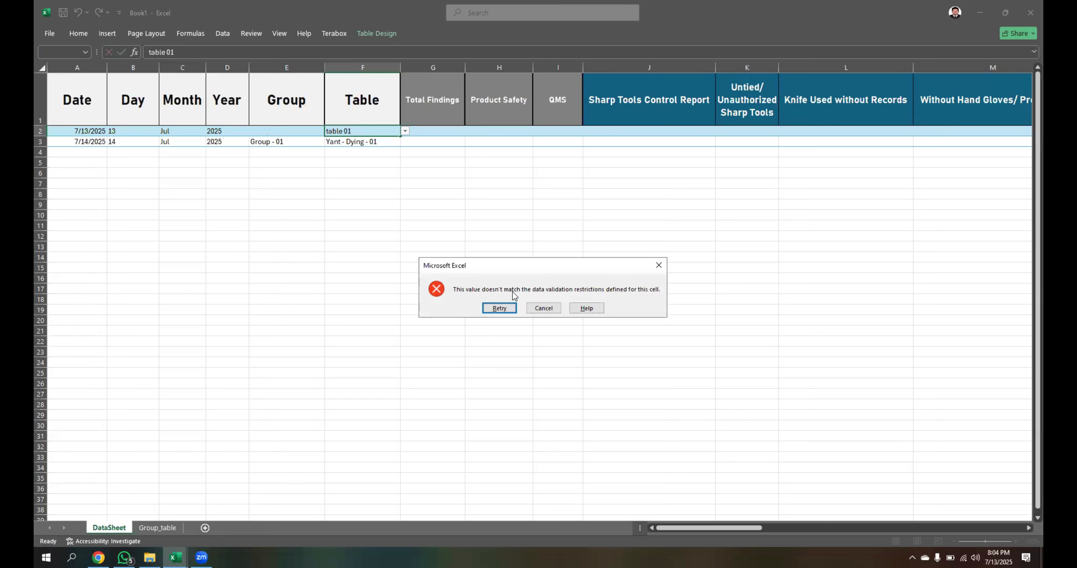
left_click_drag(495, 264, 477, 205)
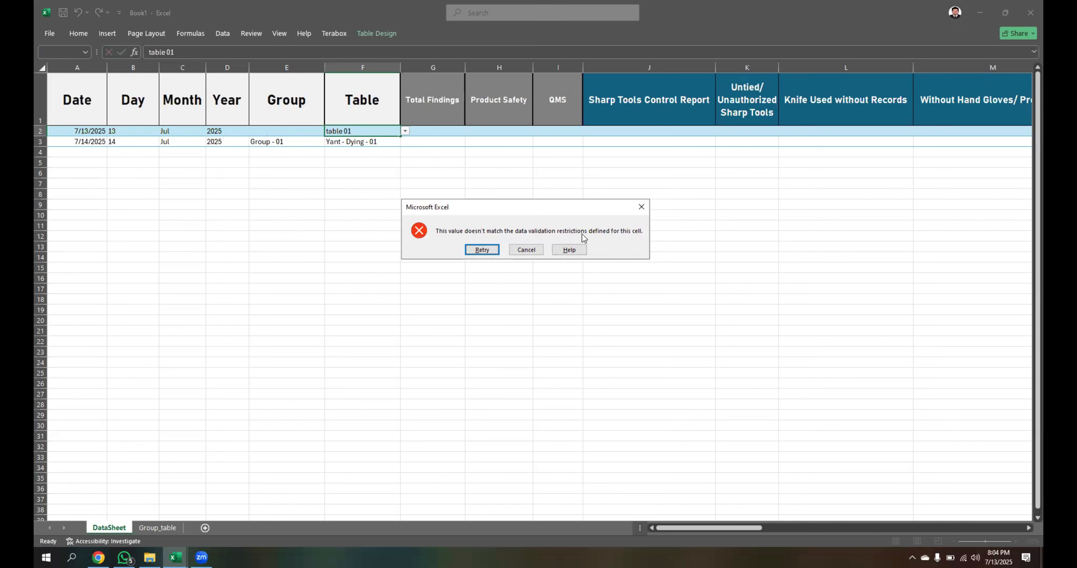
left_click(642, 207)
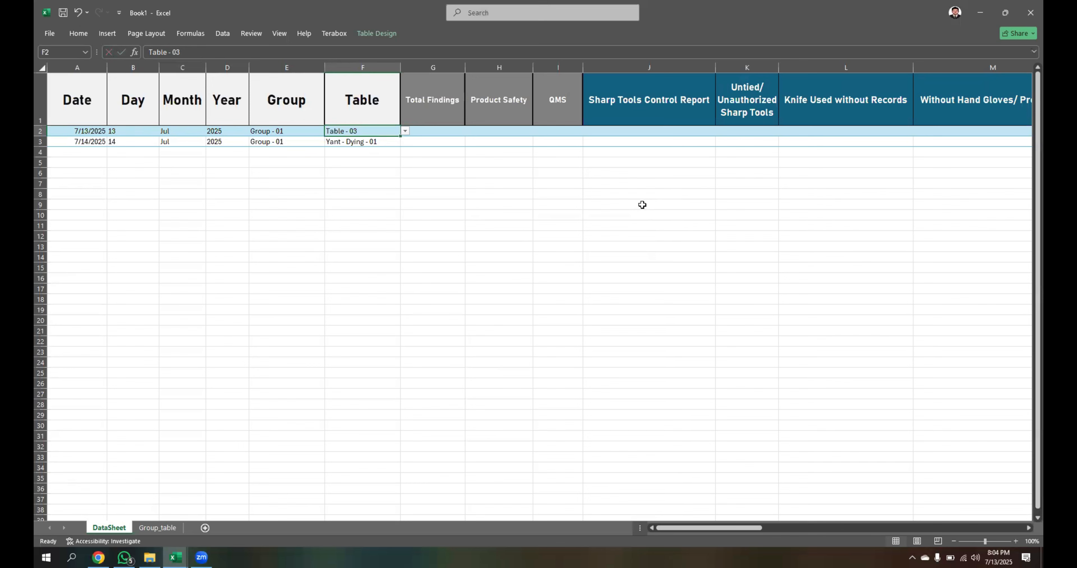
Step: Replace F2 with "Table - 01", spelled as in the Group_table list
key("BackSpace")
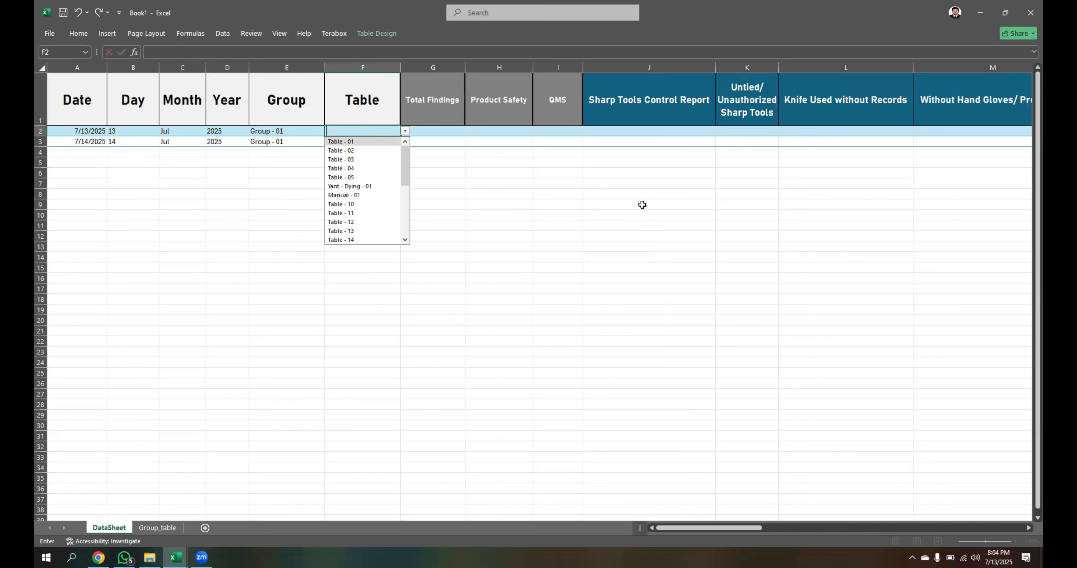
type("Table -")
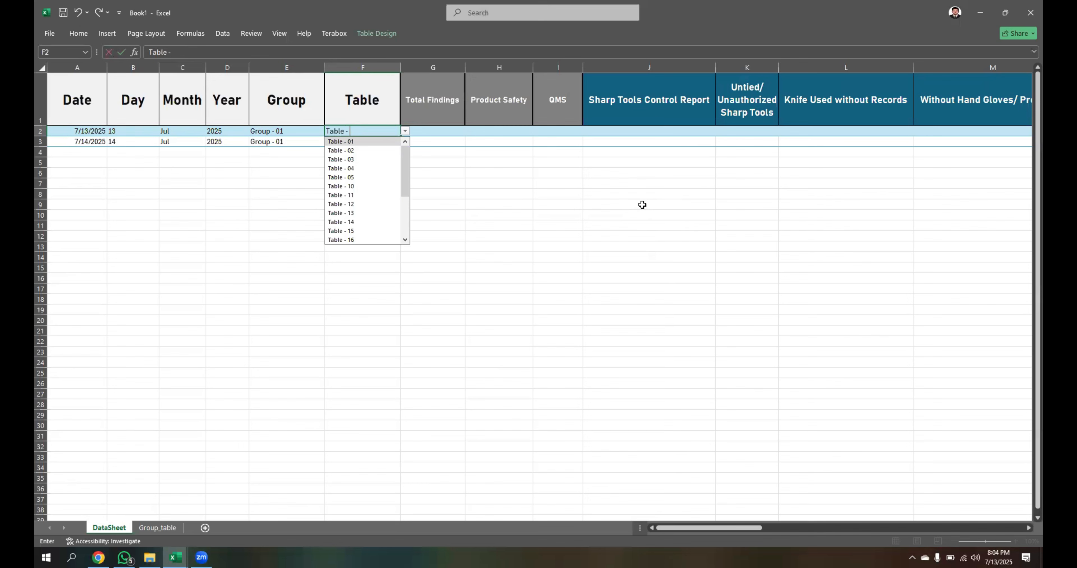
type(" 01")
key("Return")
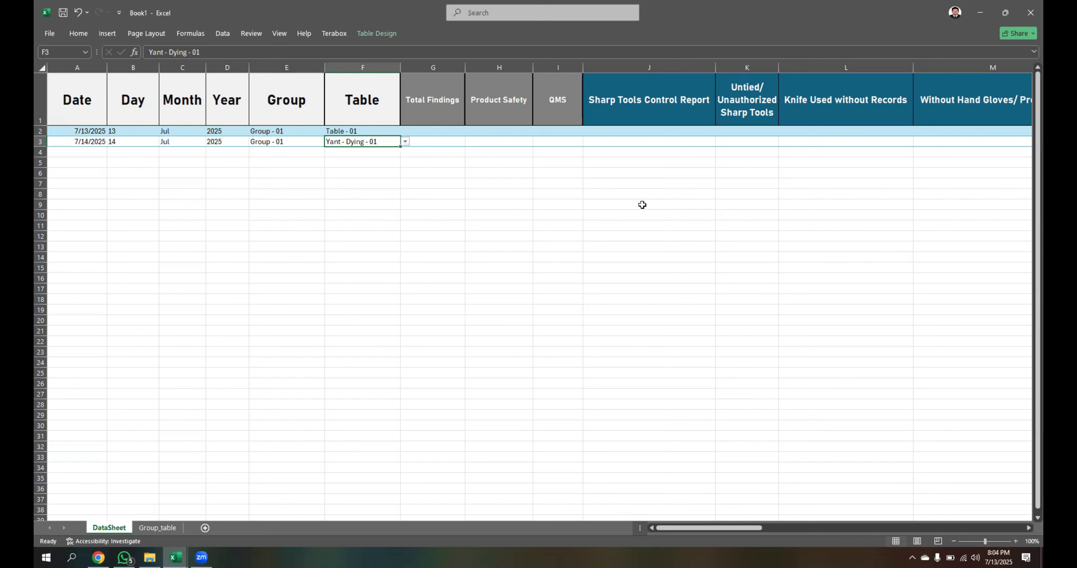
left_click(487, 226)
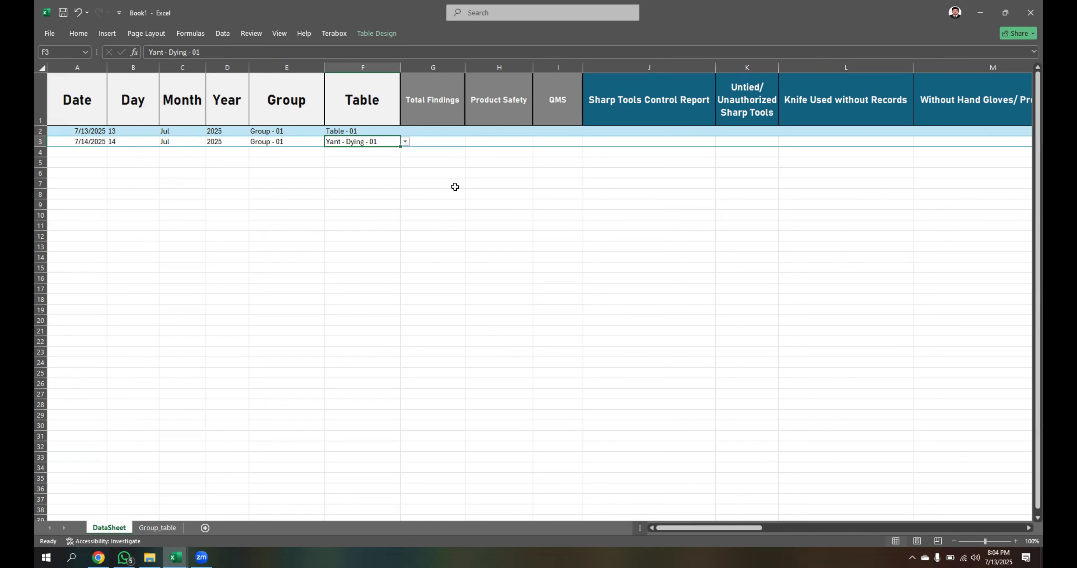
Step: Narrow the finding columns J through AG on DataSheet to a uniform width of about 13.57
left_click(422, 131)
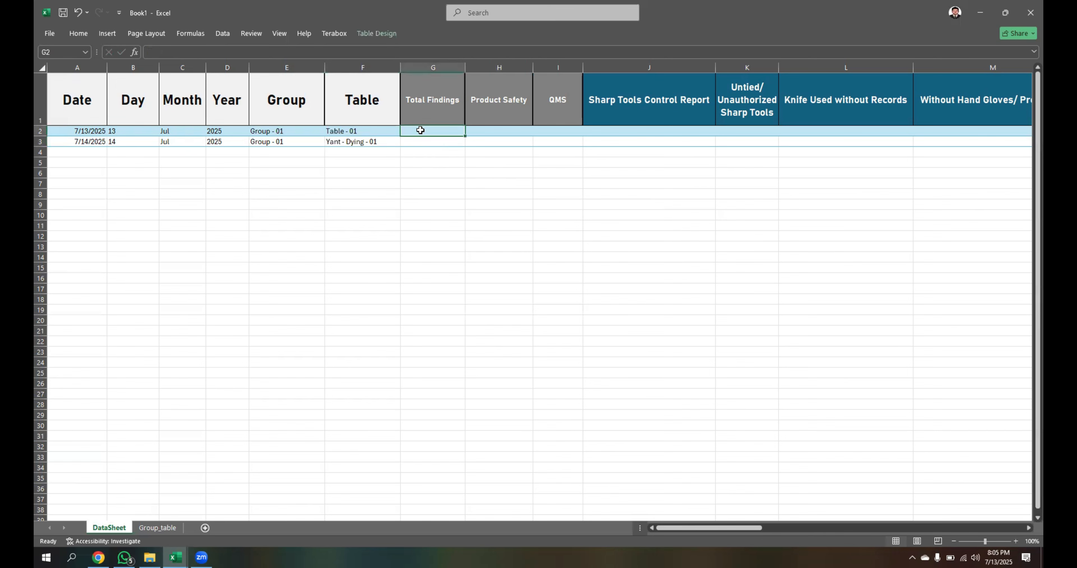
left_click(420, 207)
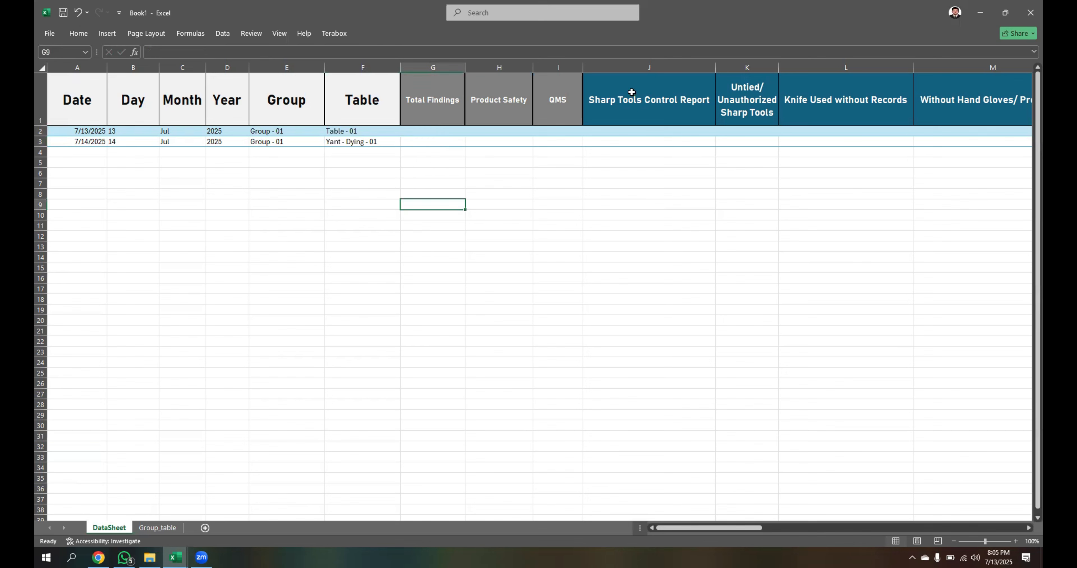
left_click_drag(669, 97, 906, 66)
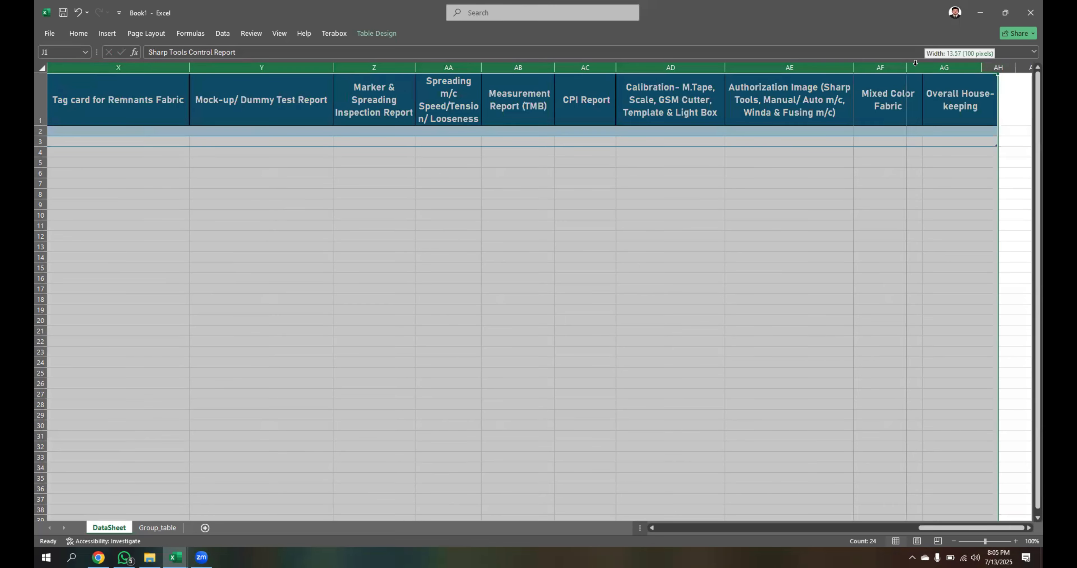
left_click(721, 309)
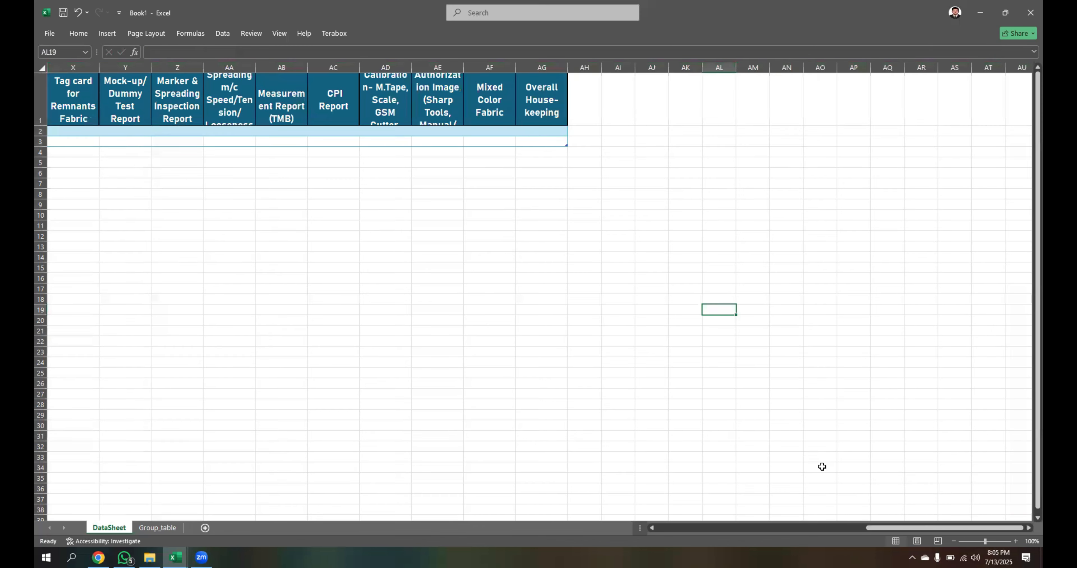
Step: Examine the narrowed finding columns on DataSheet from Sharp Tools Control Report to Relaxation Area
left_click(766, 524)
left_click(704, 529)
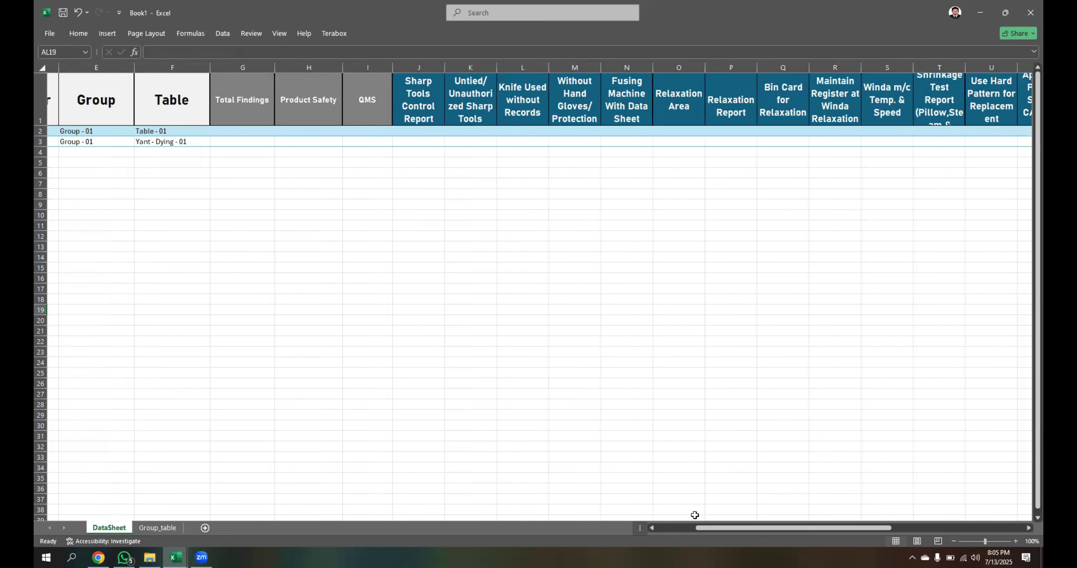
left_click(419, 131)
left_click(619, 119)
left_click(616, 132)
left_click(687, 127)
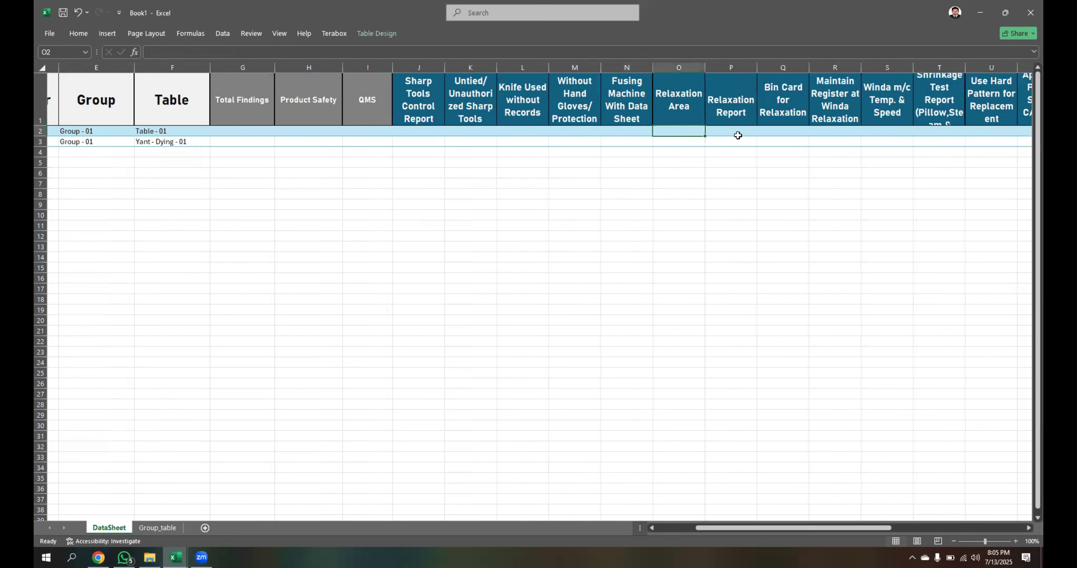
Step: Enter sample findings of 1 in cells P2, K3, S2 and N2 of DataSheet
left_click(732, 132)
type("1")
key("Return")
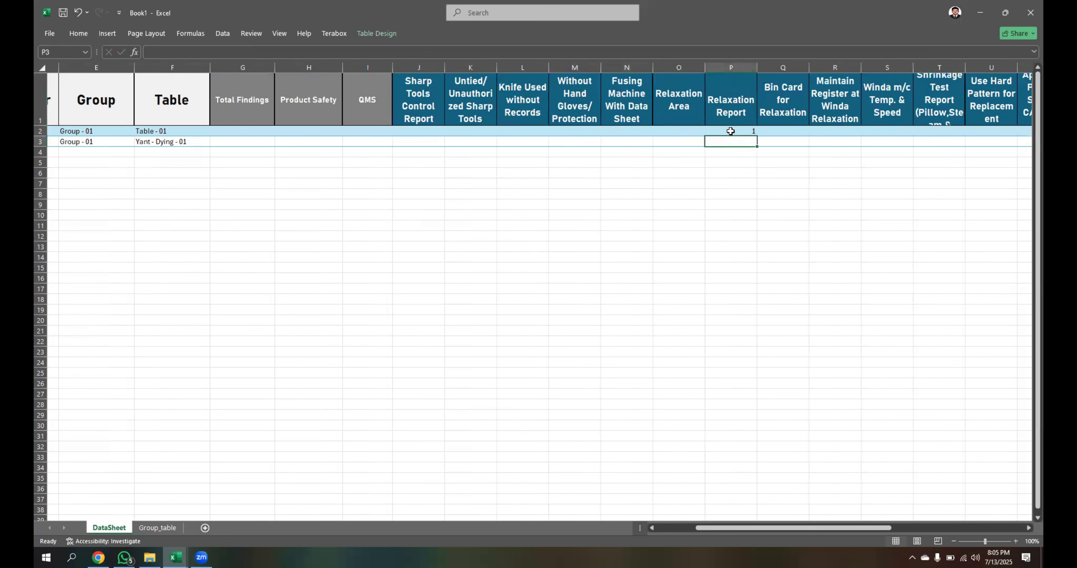
left_click(463, 140)
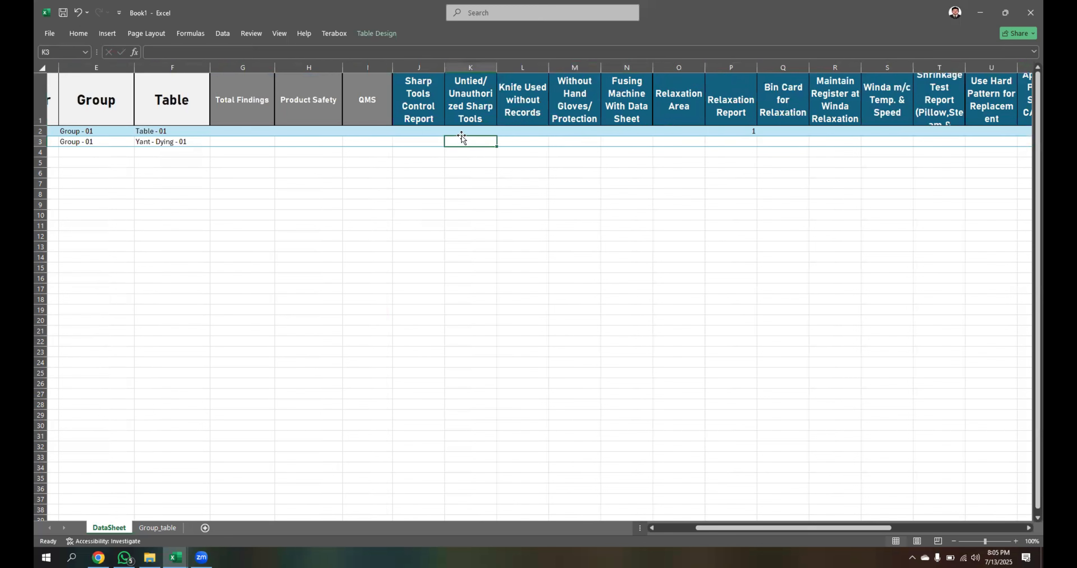
type("1")
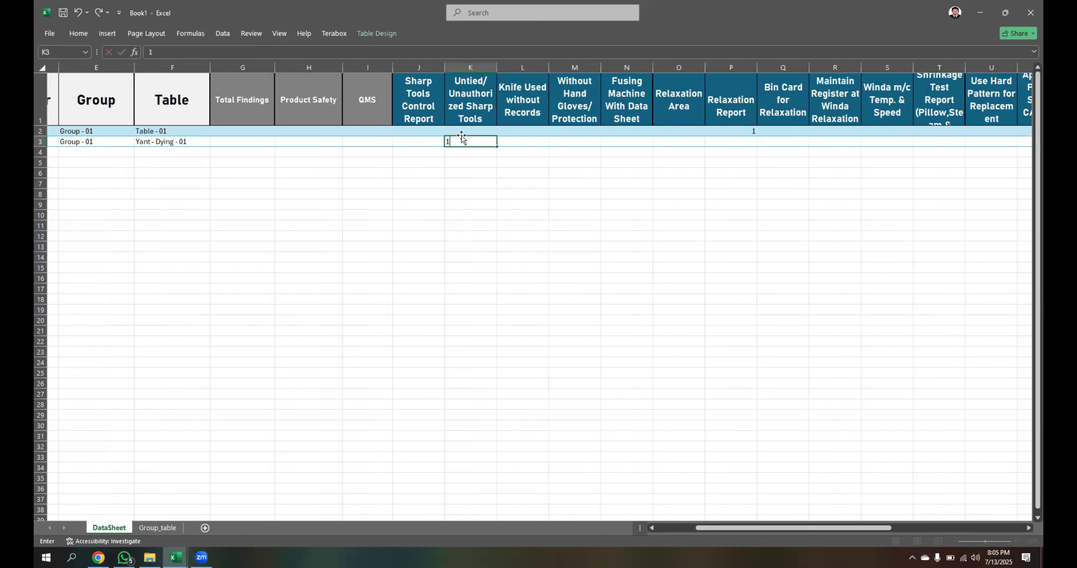
left_click(896, 123)
left_click(895, 130)
type("1")
left_click(606, 132)
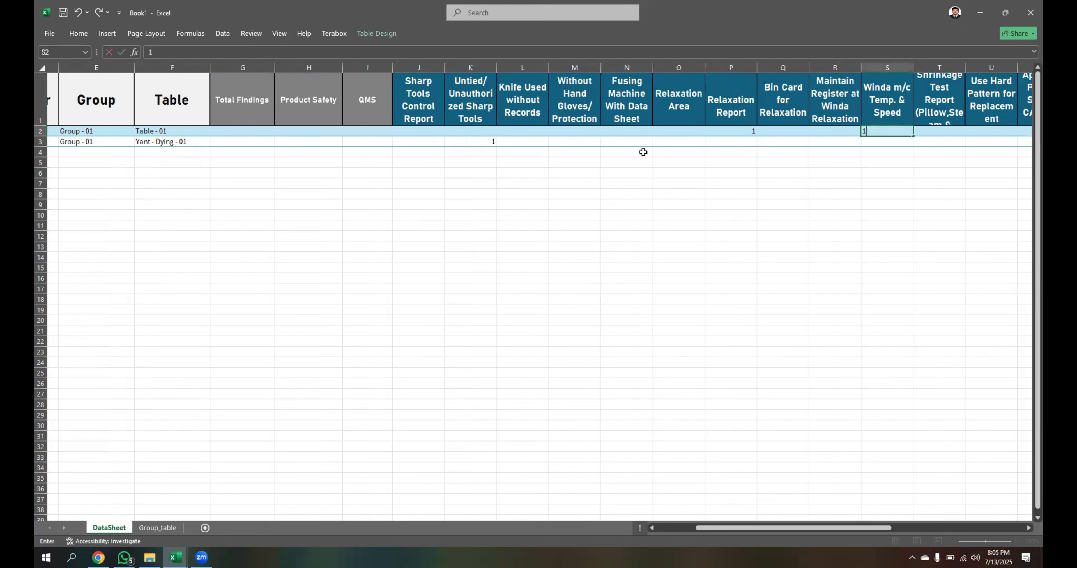
type("1")
left_click(661, 172)
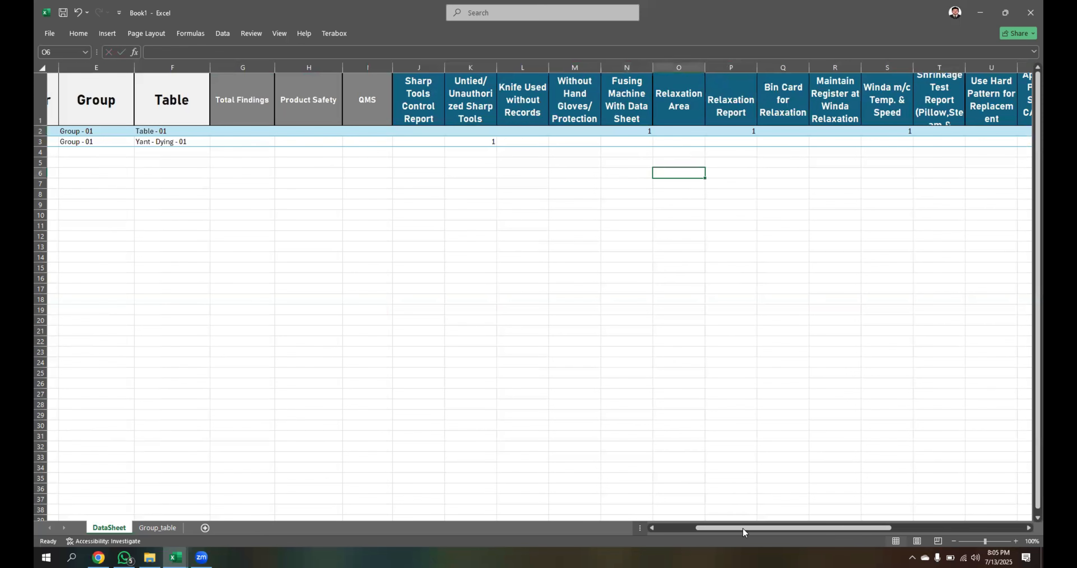
Step: Enter a sample finding of 1 under CPI Report in AC2
scroll(843, 523, "right", 1)
scroll(808, 171, "right", 5)
left_click(757, 132)
type("1")
key("Return")
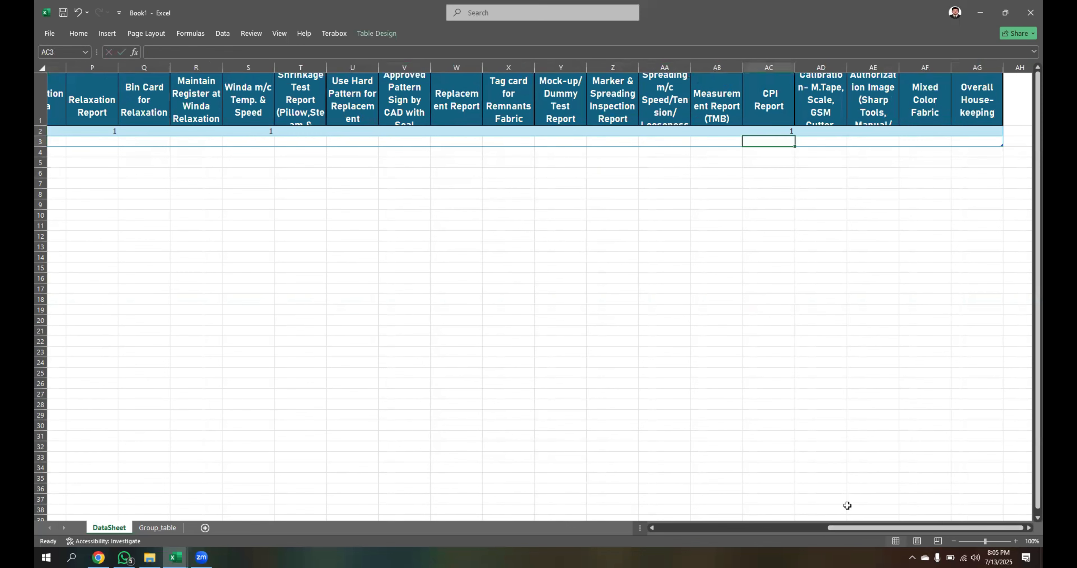
Step: Fill the Total Findings column from G2 with a SUM of each row's Sharp Tools Control Report through Overall House-keeping columns
left_click(716, 528)
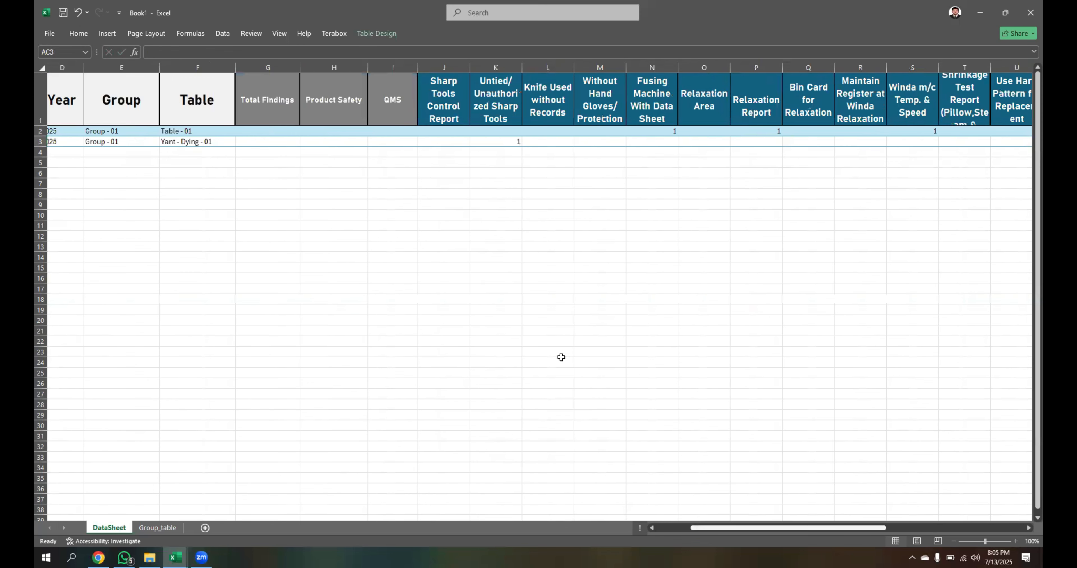
left_click(415, 130)
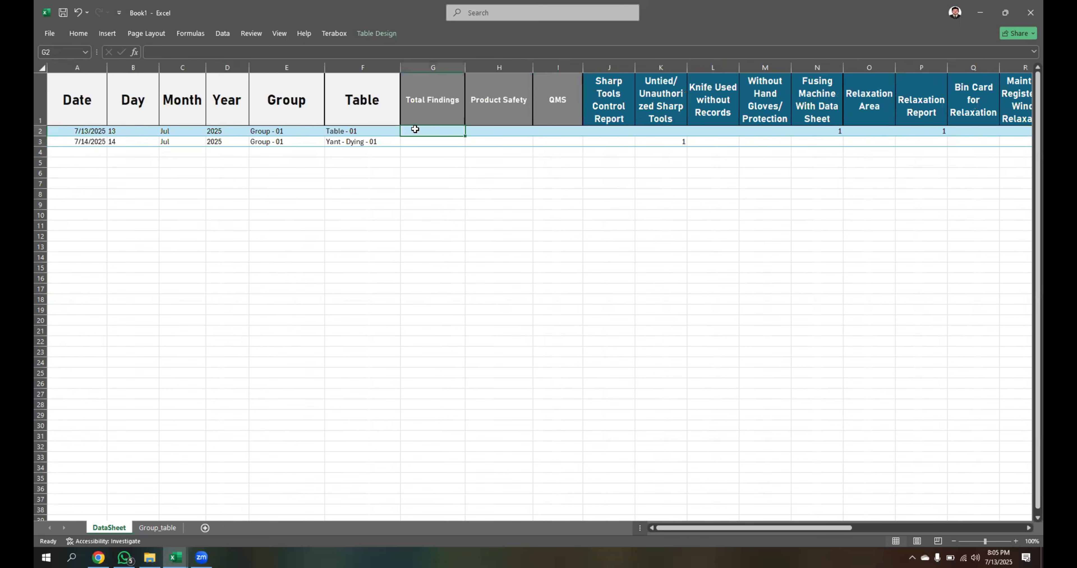
left_click_drag(587, 131, 1031, 132)
left_click(894, 252)
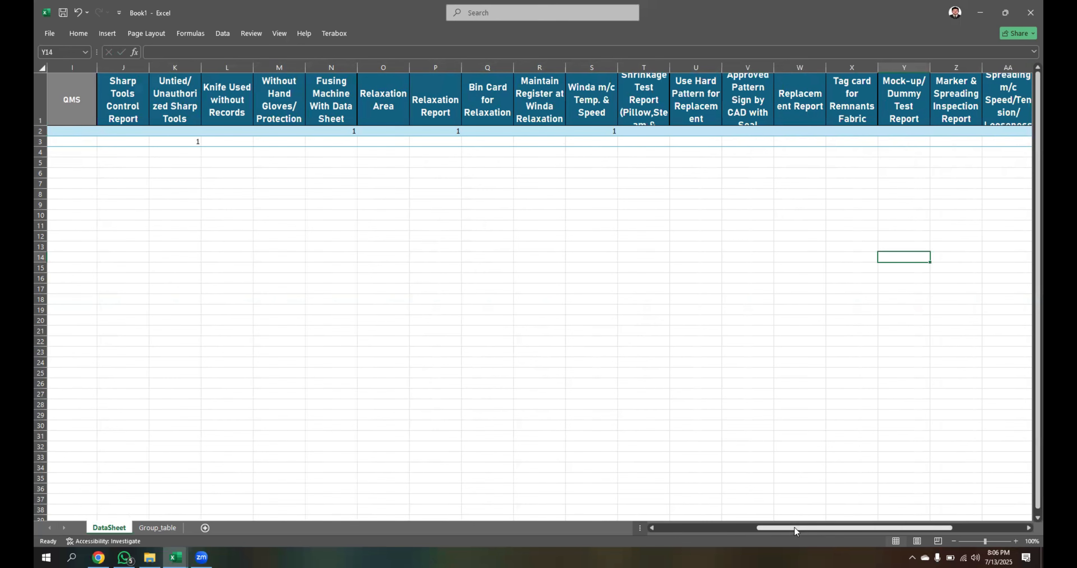
left_click_drag(797, 528, 507, 491)
left_click(432, 130)
type("=sum")
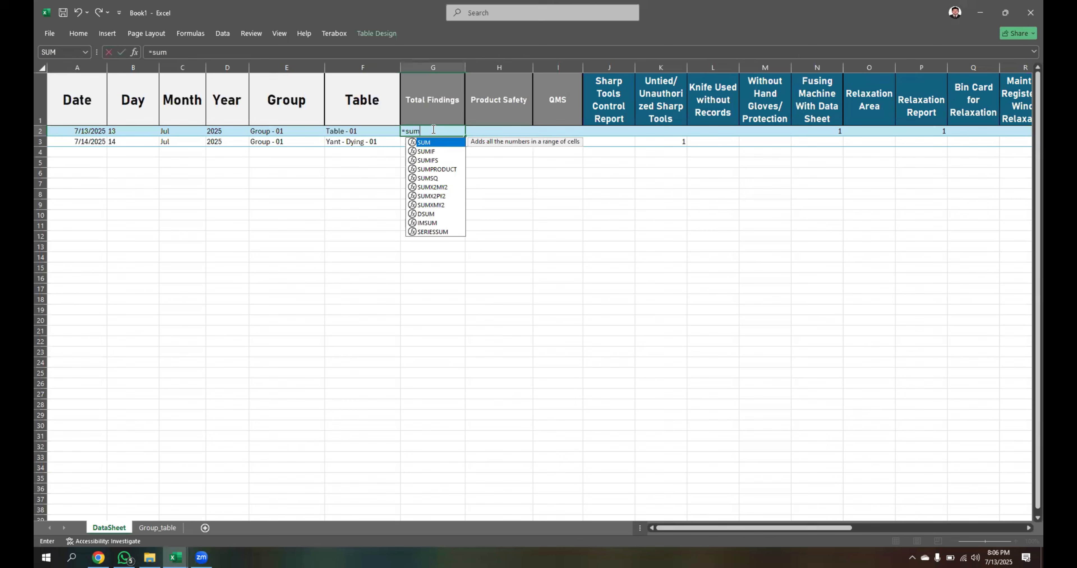
key("Tab")
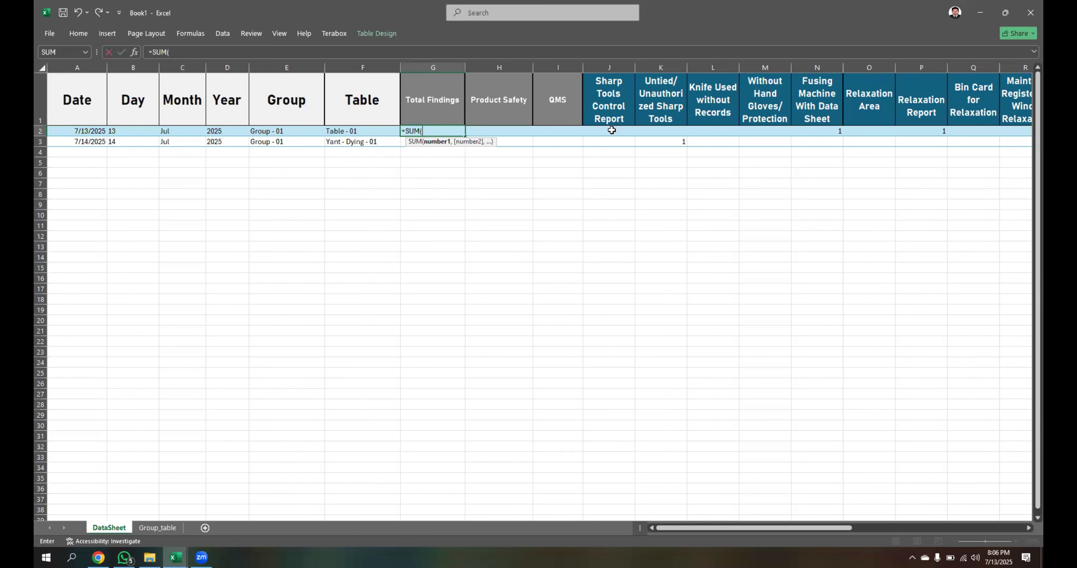
left_click_drag(608, 130, 972, 125)
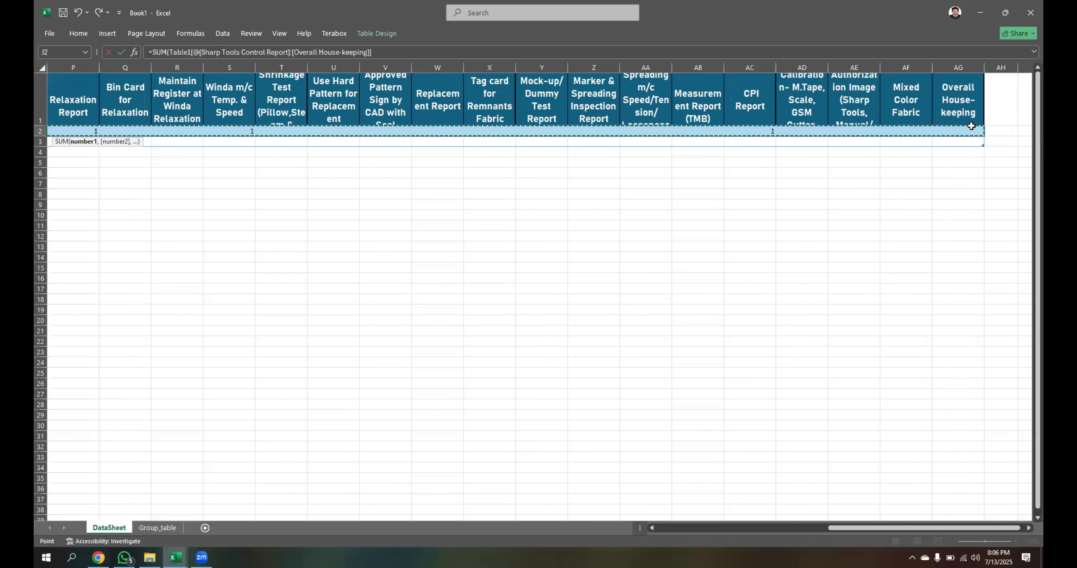
key("Return")
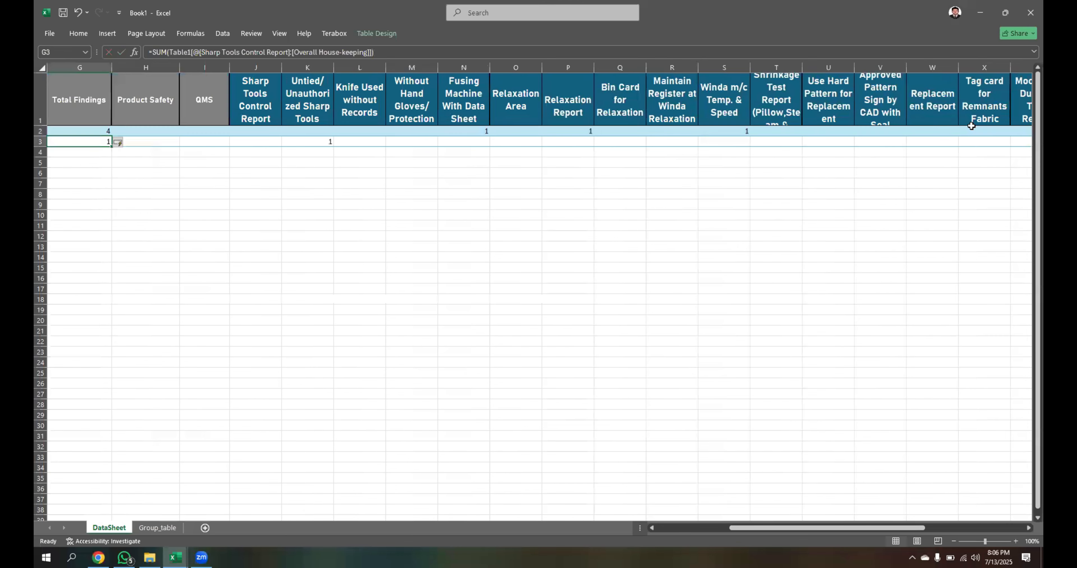
Step: Examine the Total Findings results for both data rows against their entered findings
left_click(360, 184)
left_click(117, 156)
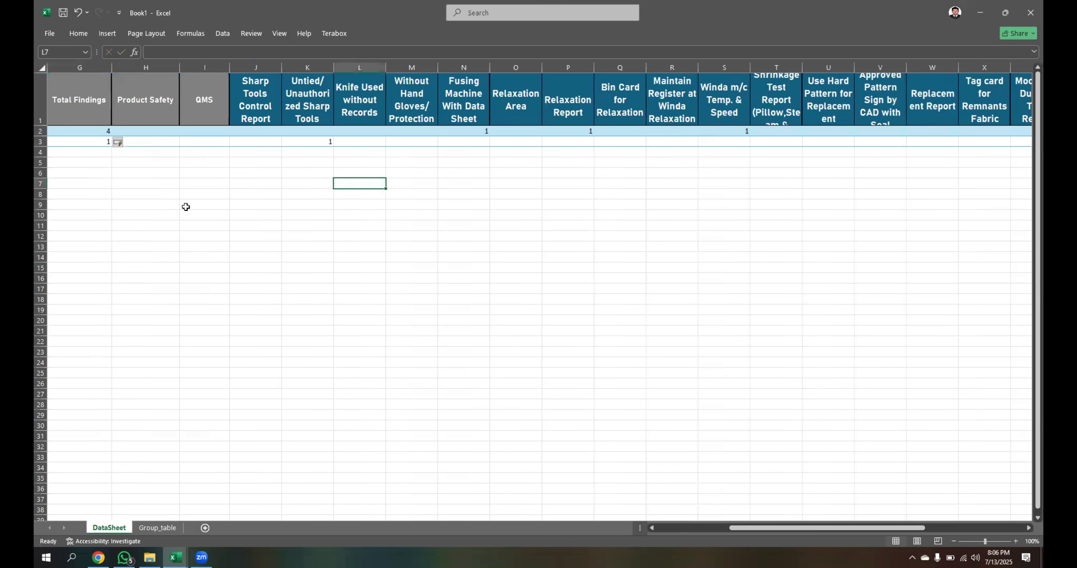
key("Left")
key("Left")
key("Left")
key("Left")
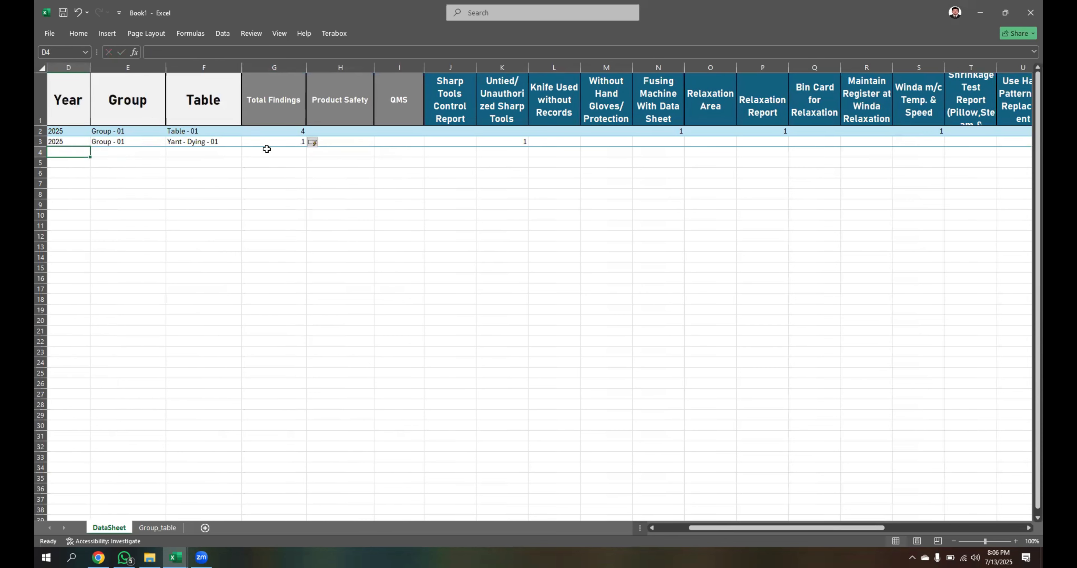
left_click(258, 133)
left_click(262, 144)
Step: Enter 1 under Without Hand Gloves/Protection in M3 and check that row's Total Findings
left_click(586, 142)
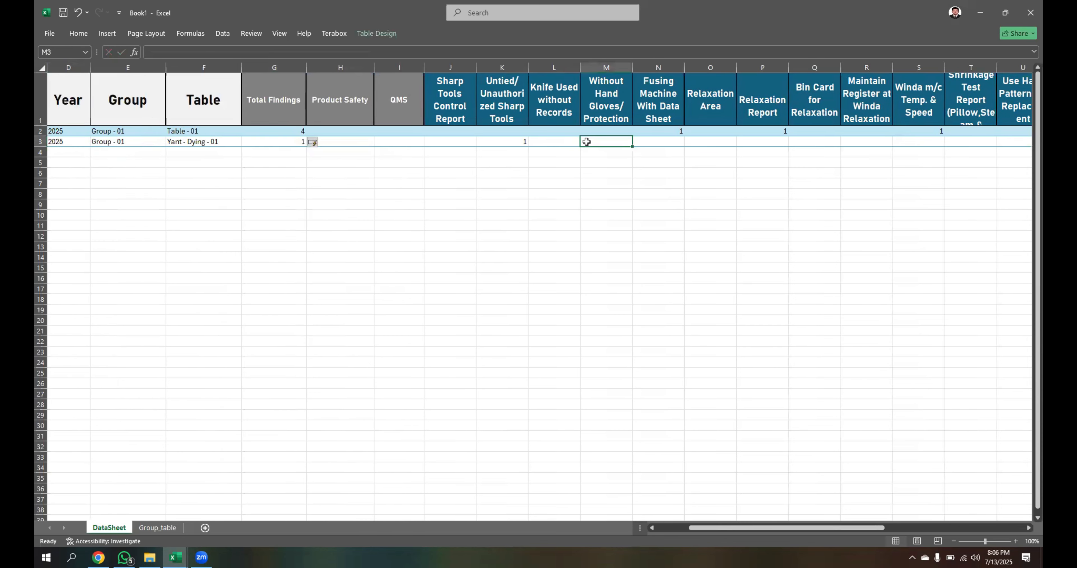
type("1")
key("Return")
left_click(449, 255)
left_click_drag(271, 109, 279, 142)
left_click(301, 197)
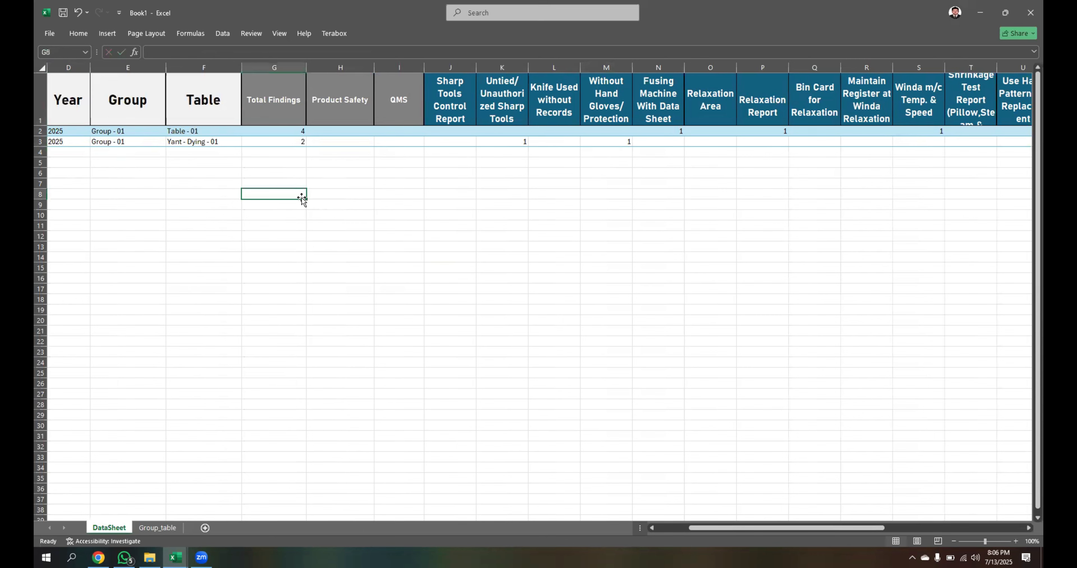
Step: Examine the empty Product Safety and QMS columns and the finding headers they should summarise
left_click(351, 131)
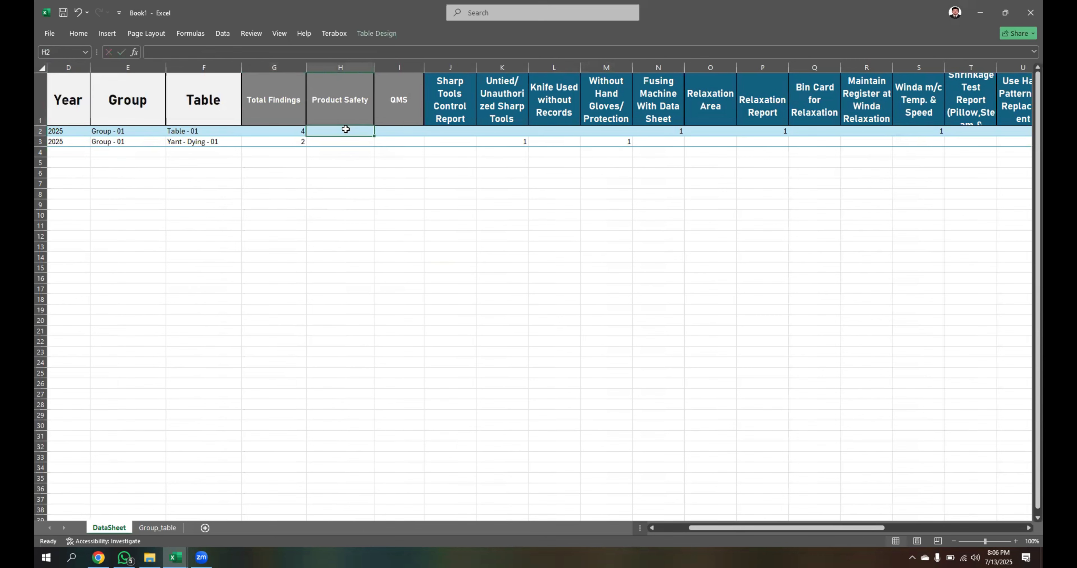
left_click_drag(341, 109, 341, 134)
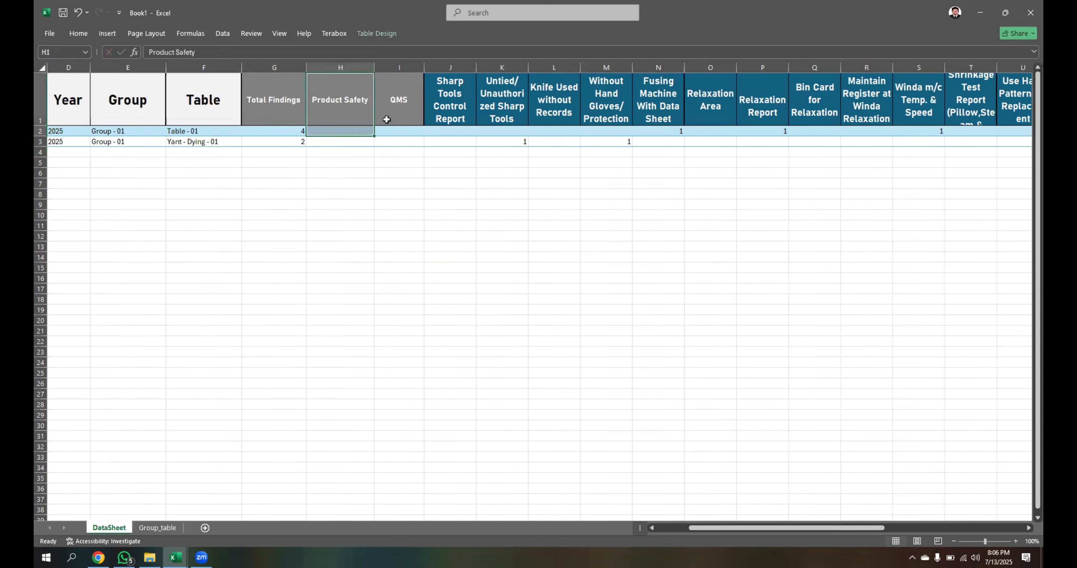
left_click_drag(398, 116, 401, 139)
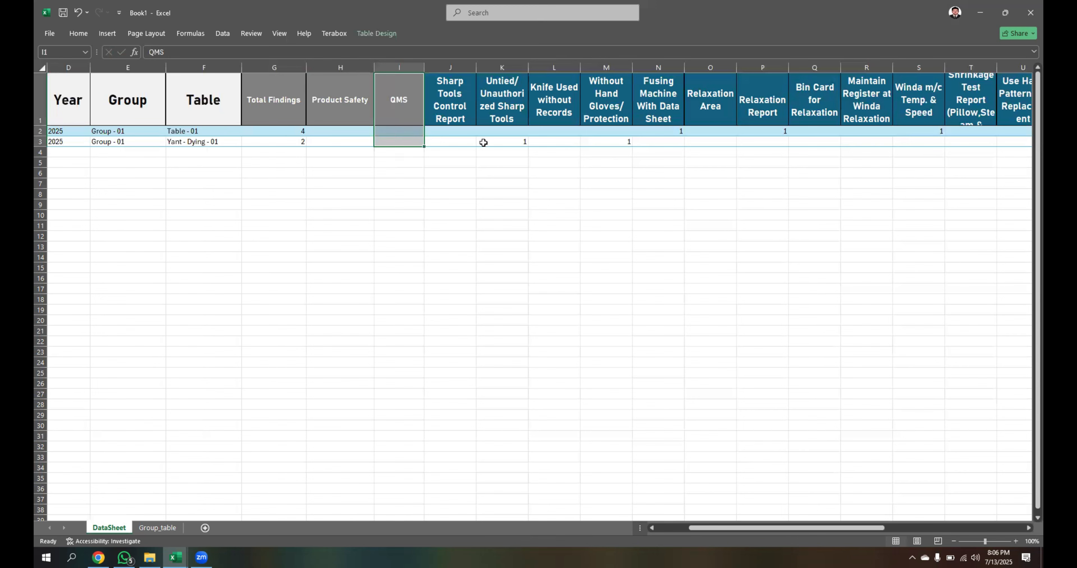
left_click_drag(454, 104, 753, 104)
left_click(696, 173)
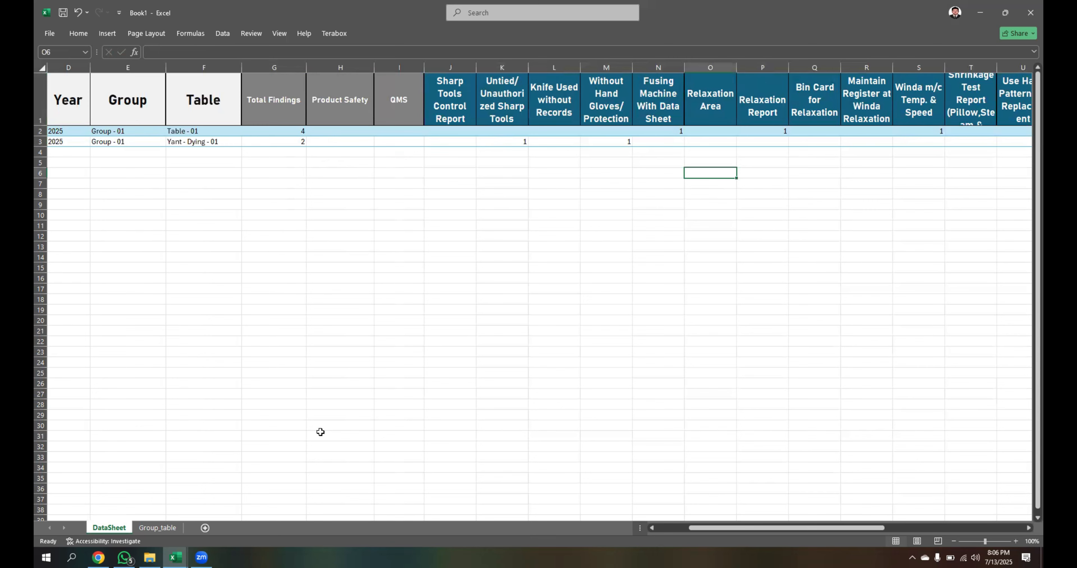
Step: Switch to the System Audit workbook and examine which finding columns Data Entry groups under Product Safety
key("alt+Tab")
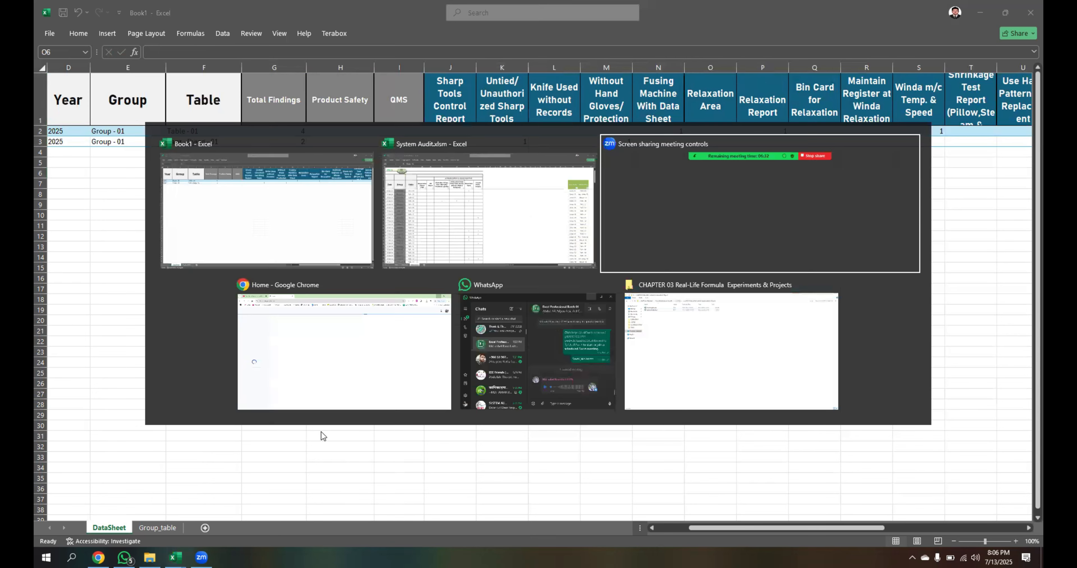
key("alt+Tab")
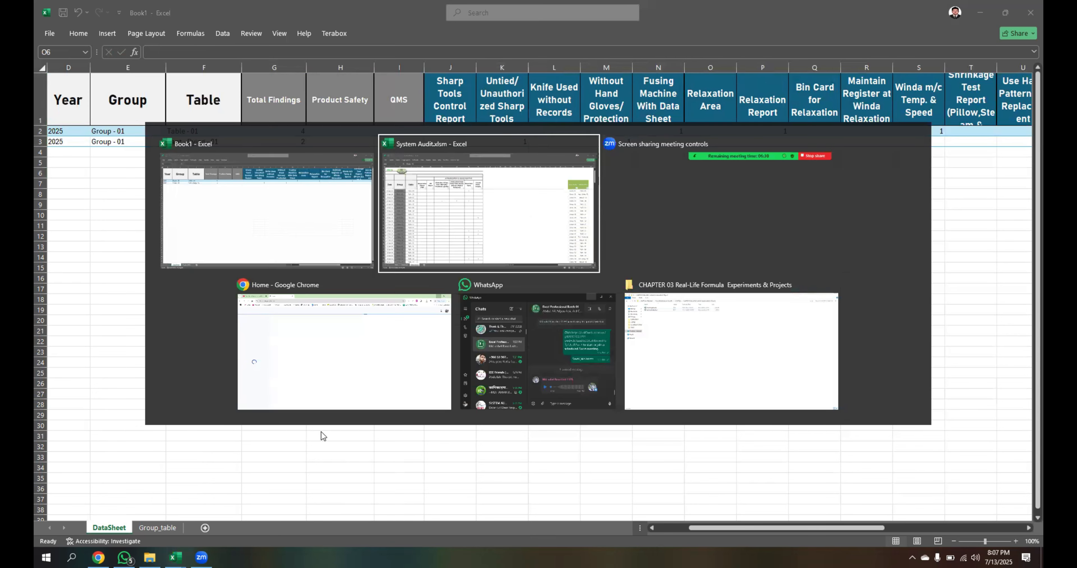
left_click_drag(871, 525, 685, 536)
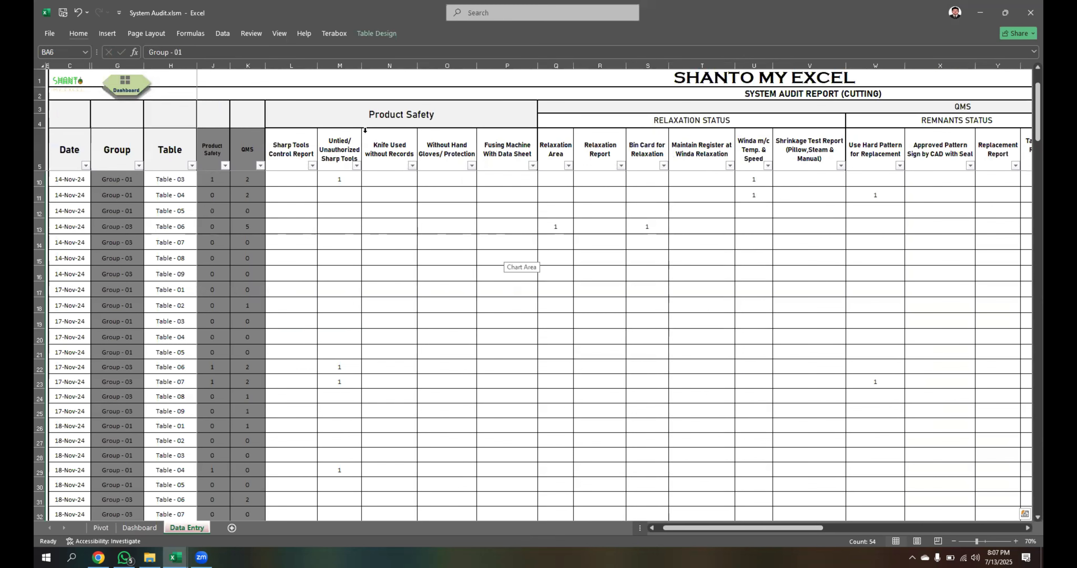
left_click(359, 116)
left_click_drag(363, 149, 364, 153)
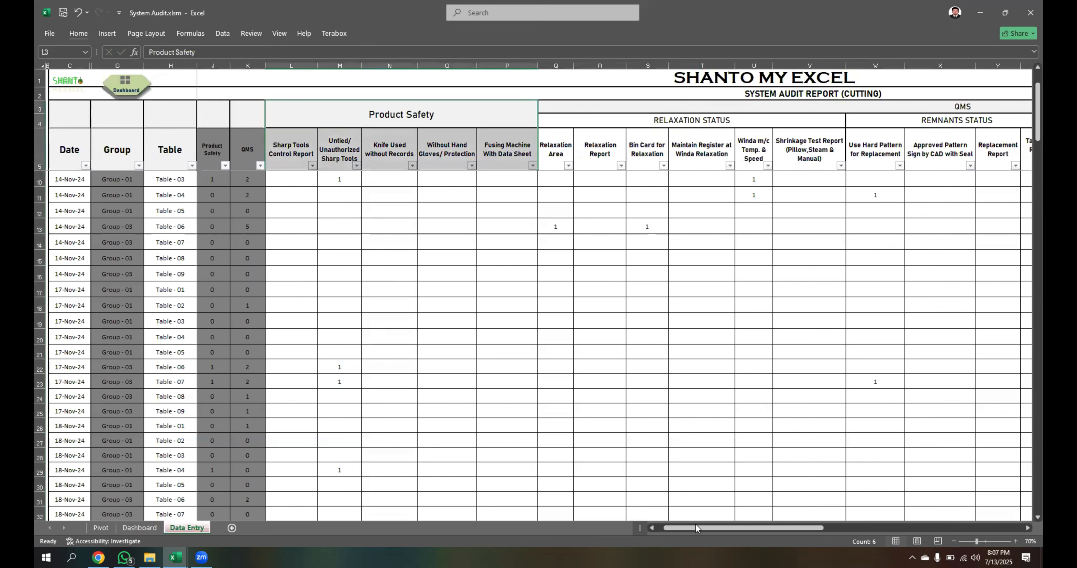
left_click(421, 120)
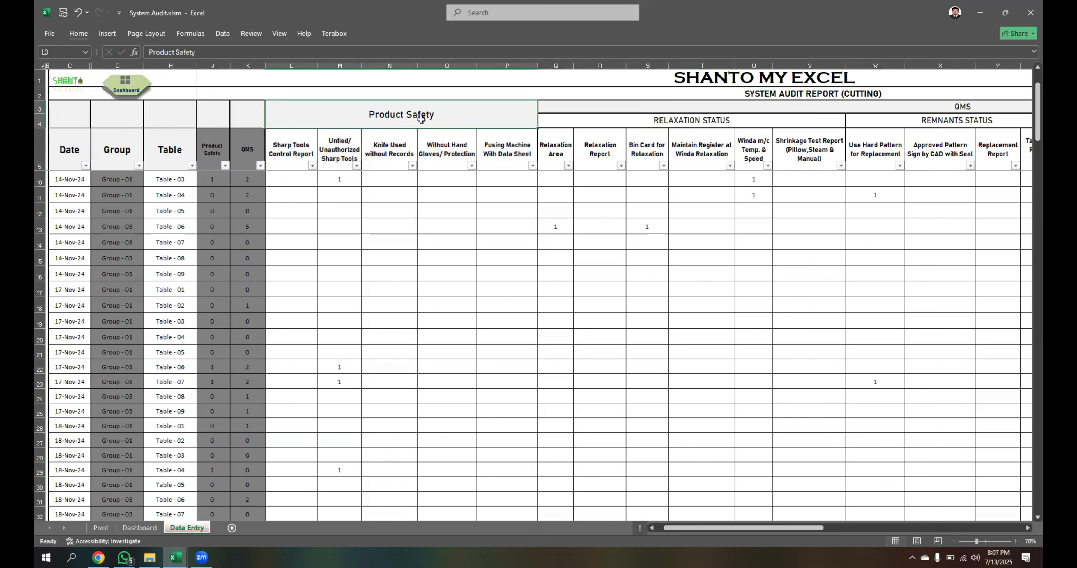
Step: Examine the QMS header group on Data Entry, from Relaxation Status to Authorization & House Keeping, and compare it with Product Safety
left_click_drag(691, 121, 864, 158)
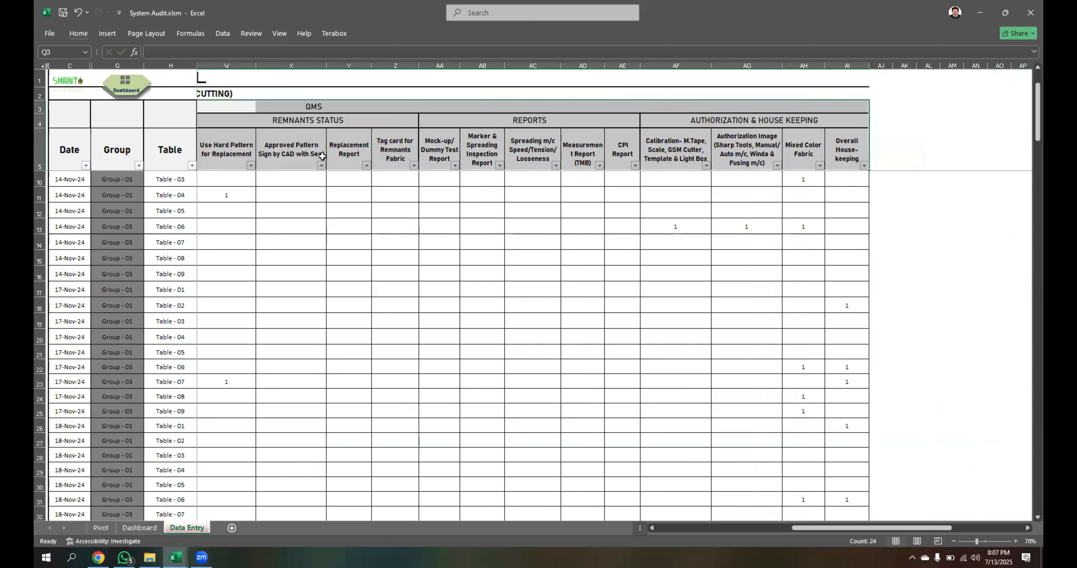
left_click(315, 124)
left_click_drag(814, 526, 748, 524)
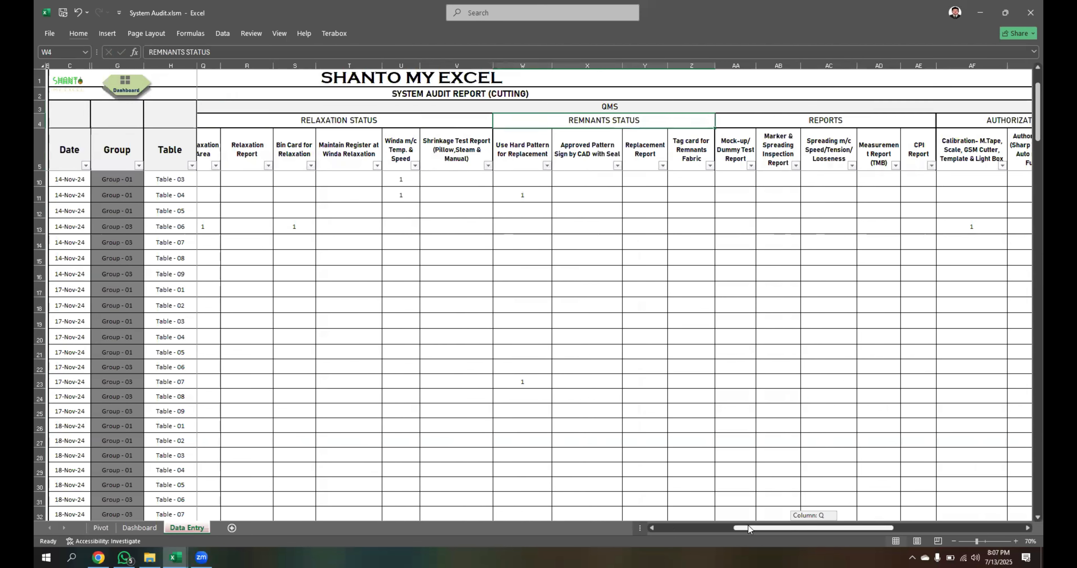
left_click(336, 122)
left_click(599, 124)
left_click(864, 122)
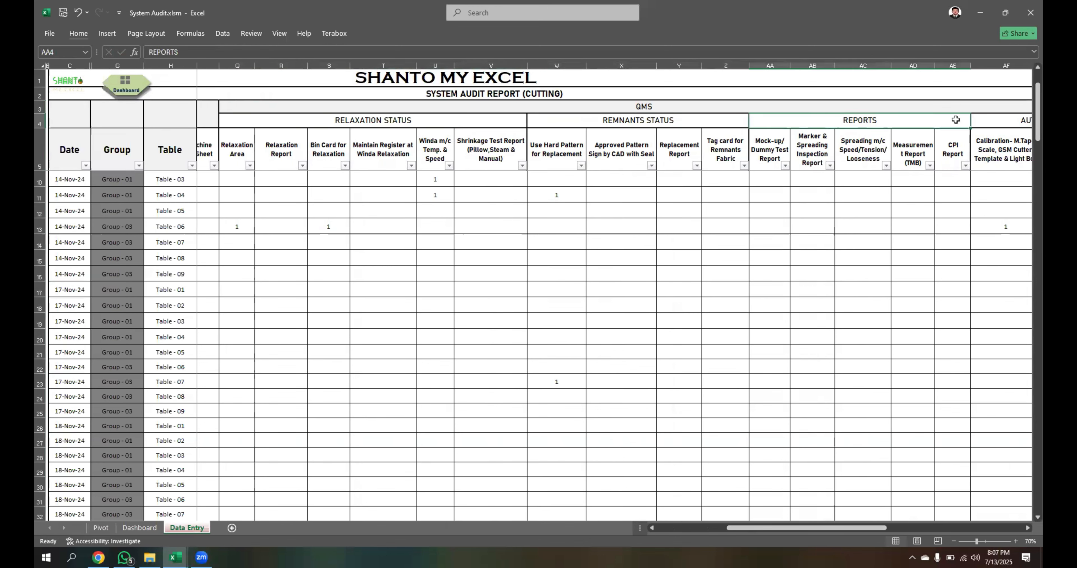
key("Right")
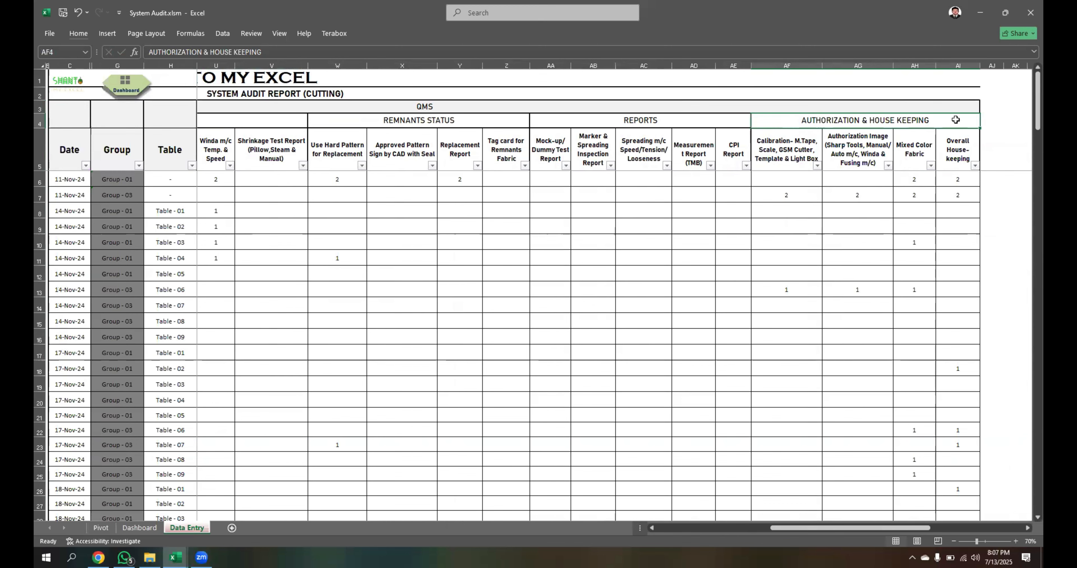
left_click_drag(783, 526, 463, 326)
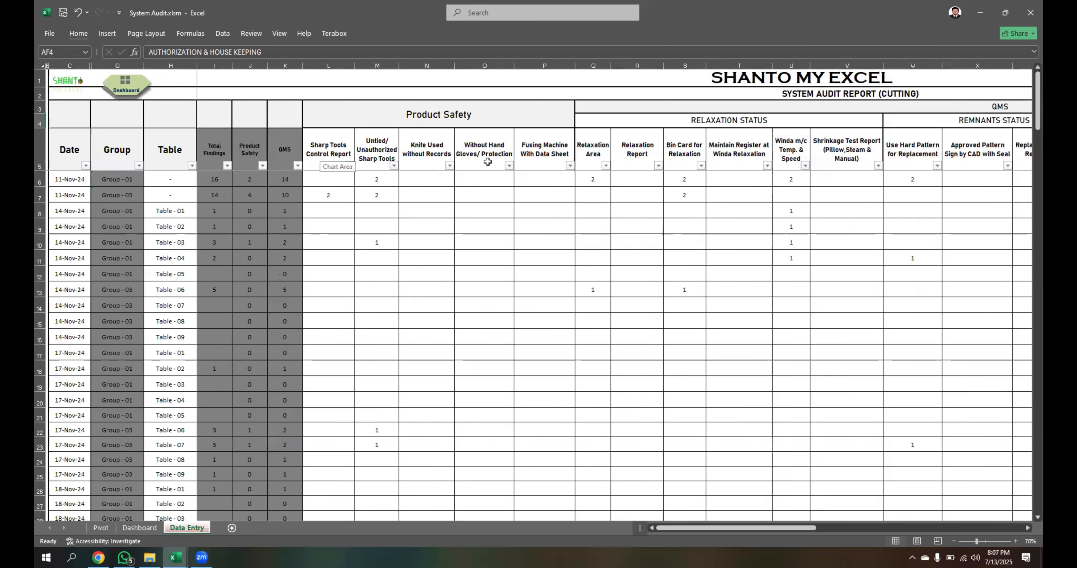
left_click(489, 119)
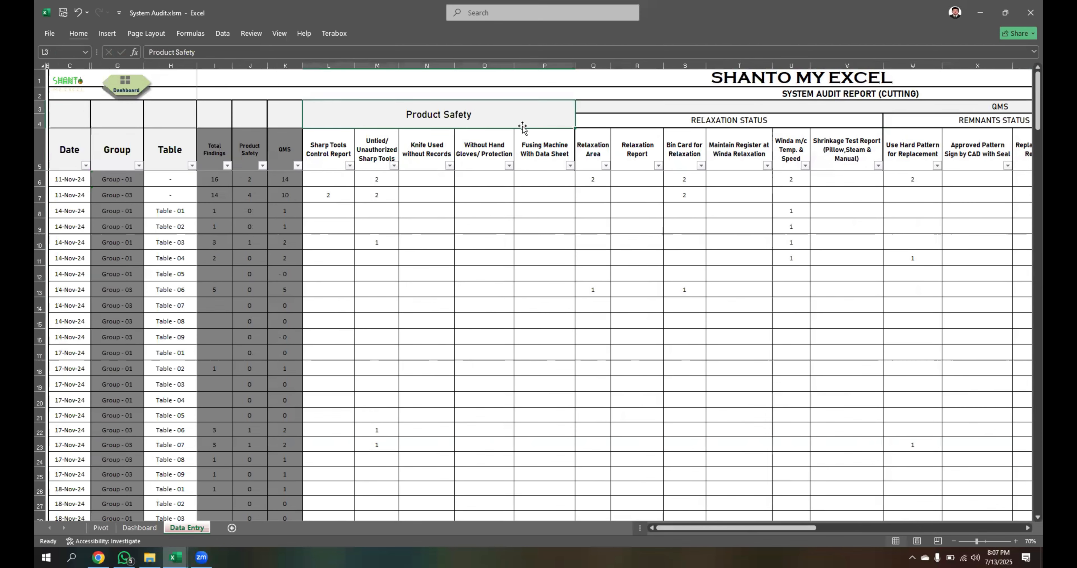
Step: Return to the Book1 workbook and insert a blank row above the DataSheet header row
key("alt+Tab")
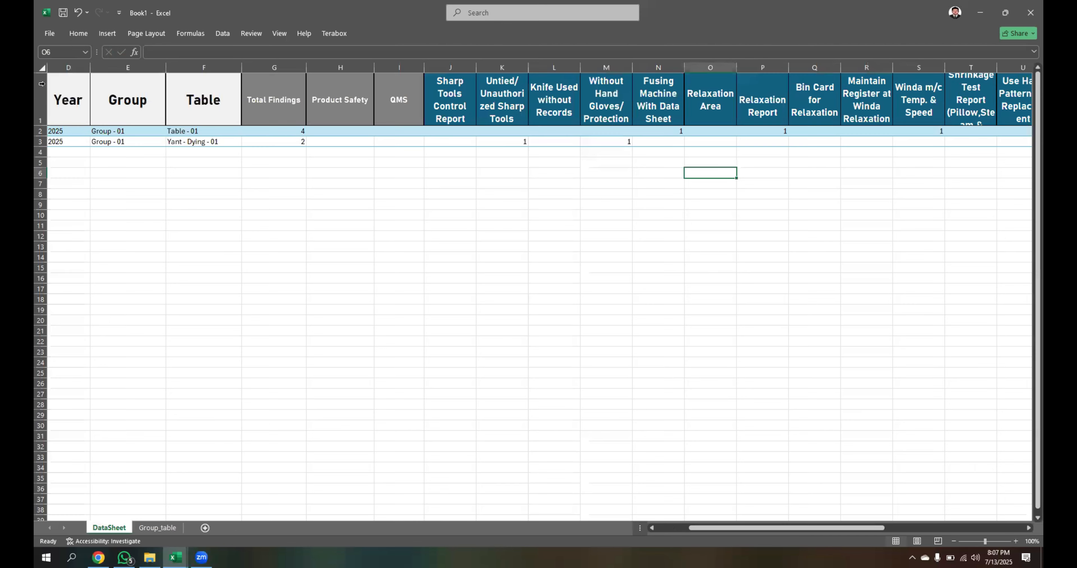
left_click(42, 82)
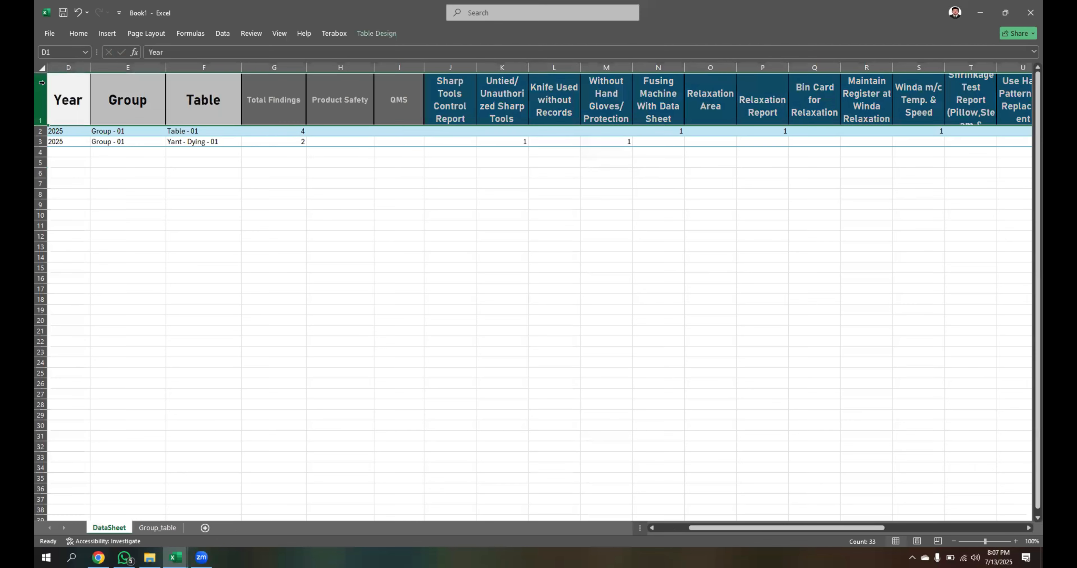
key("ctrl+shift+plus")
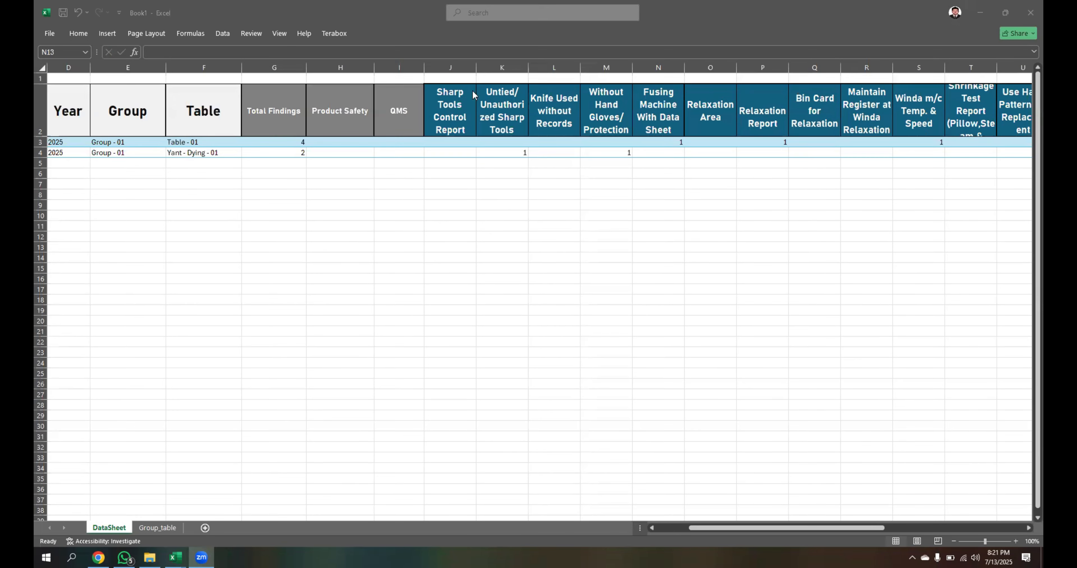
Step: Enter "Product safety" in the blank row and merge and centre it from Sharp Tools Control Report to Fusing Machine With Data Sheet
left_click(449, 76)
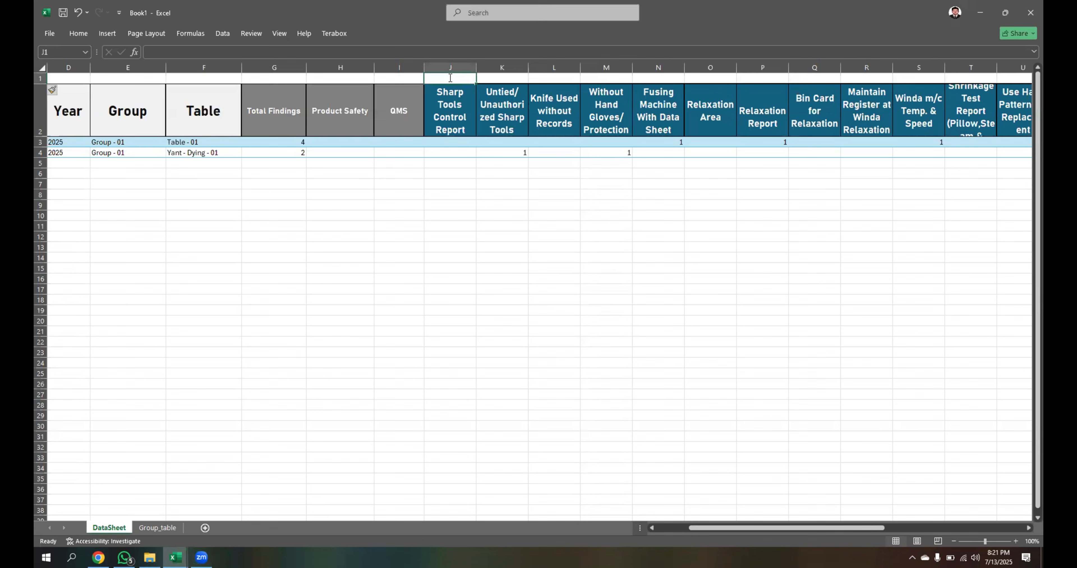
double_click(450, 78)
type("Product safety")
key("Return")
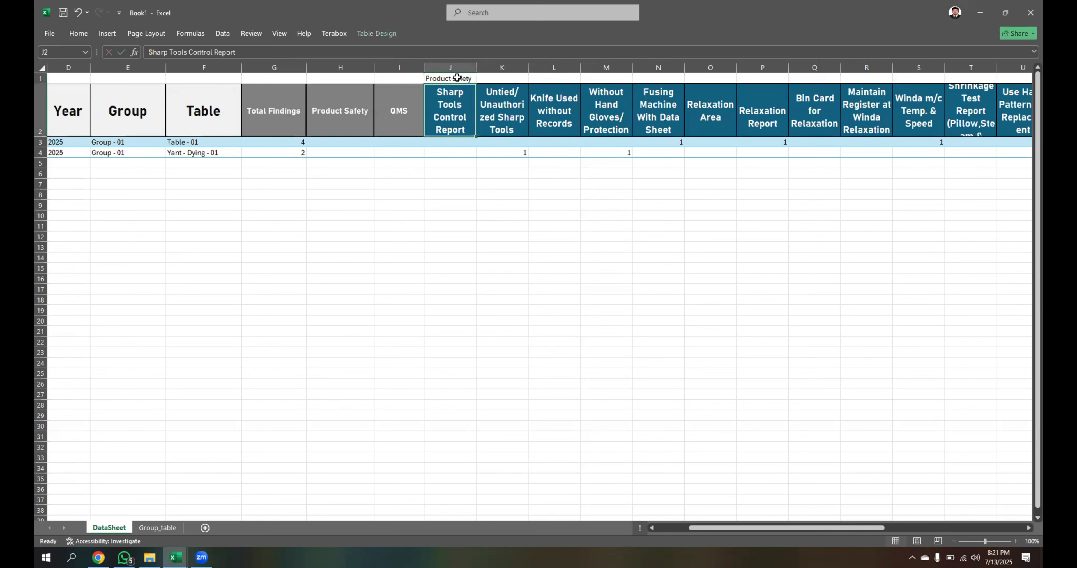
left_click_drag(457, 78, 649, 78)
left_click(84, 35)
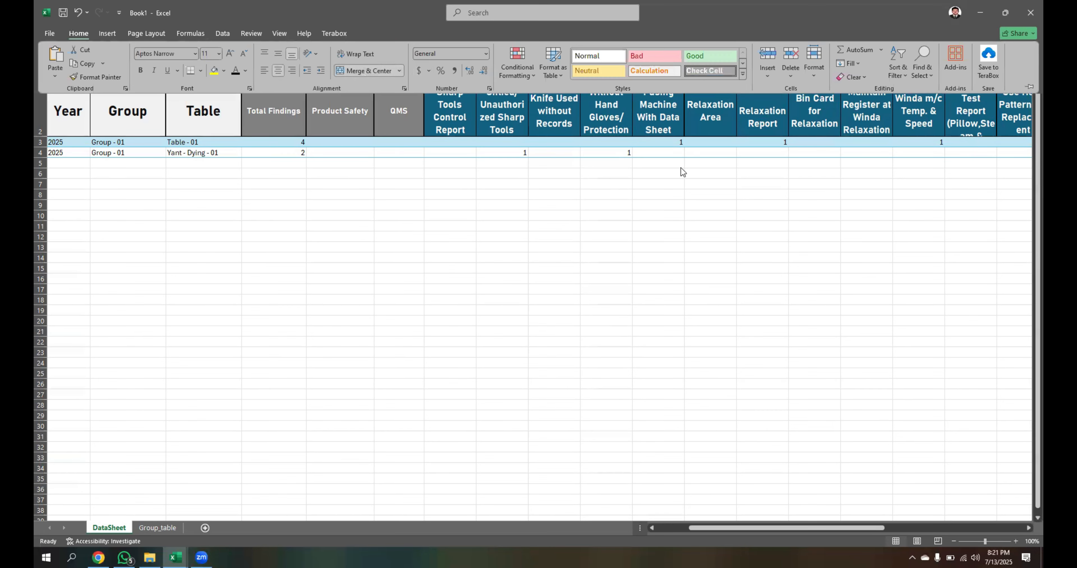
left_click(619, 192)
left_click(620, 192)
left_click(707, 78)
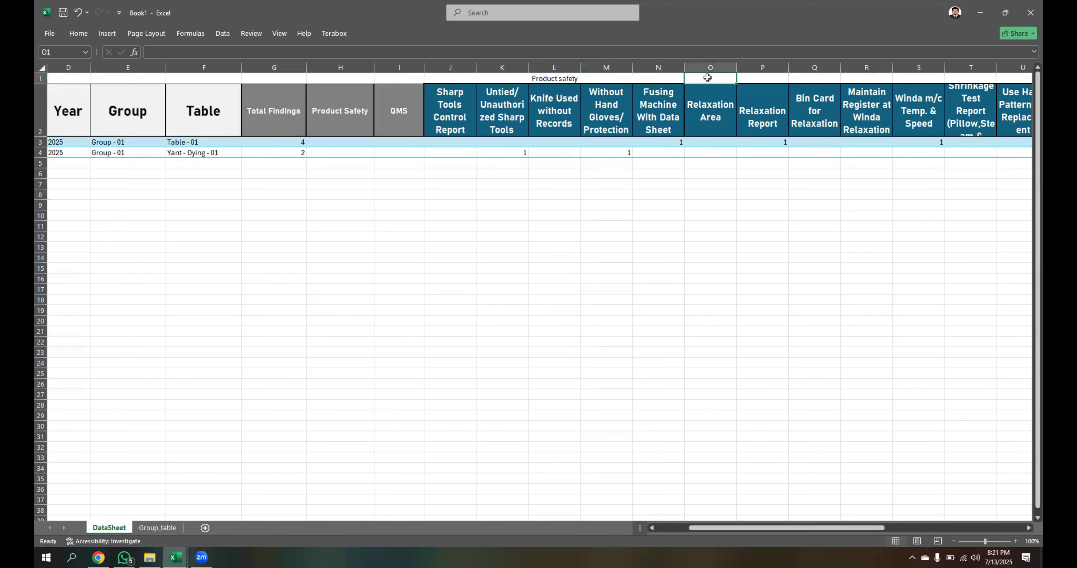
Step: Check the Relaxation Status columns in the System Audit workbook and merge row 1 of Book1 above Relaxation Area through Shrinkage Test Report
key("alt+Tab")
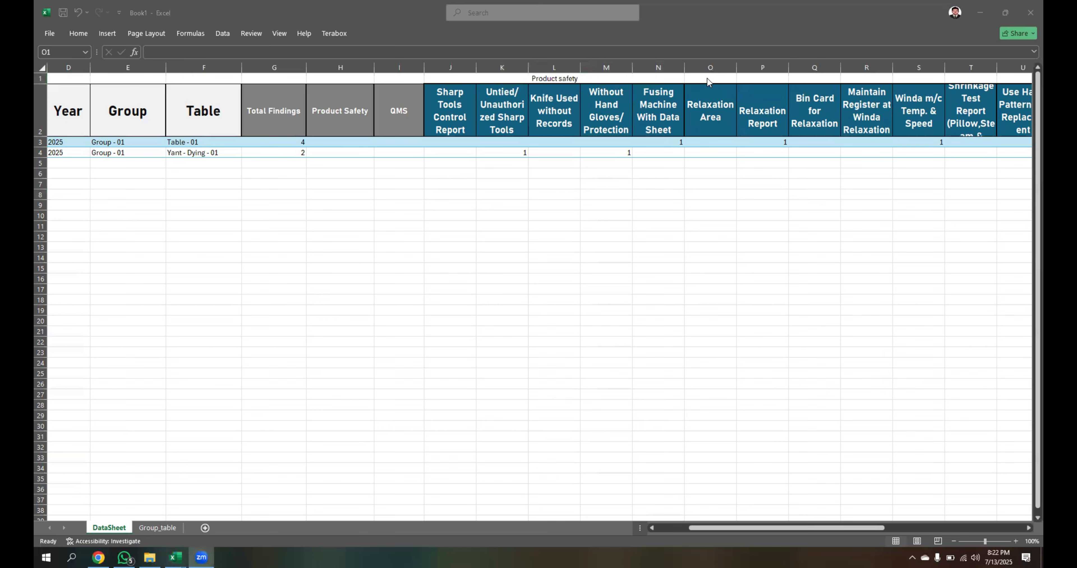
key("alt+Tab")
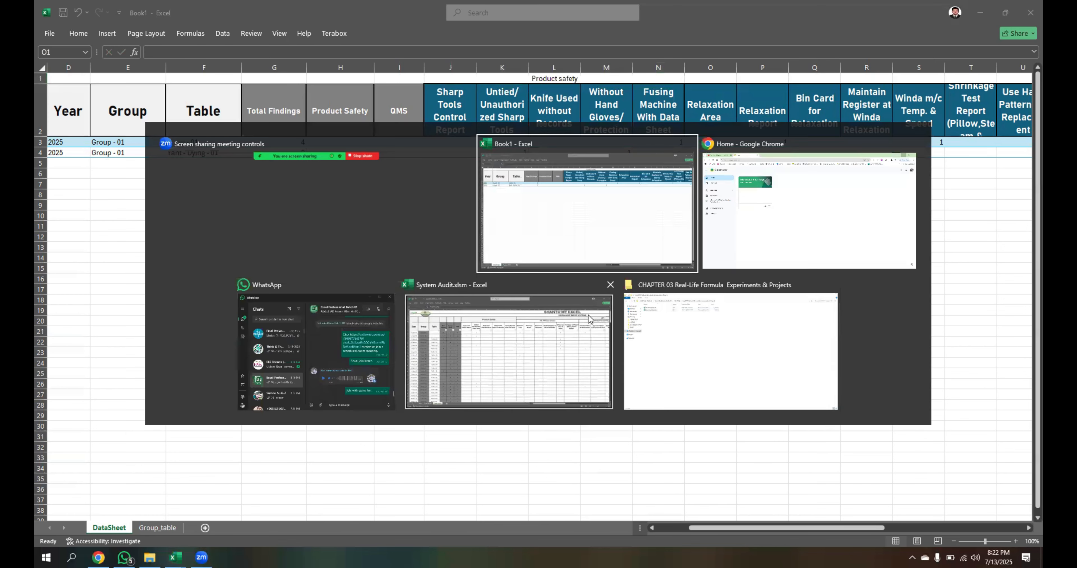
left_click(588, 315)
left_click(695, 122)
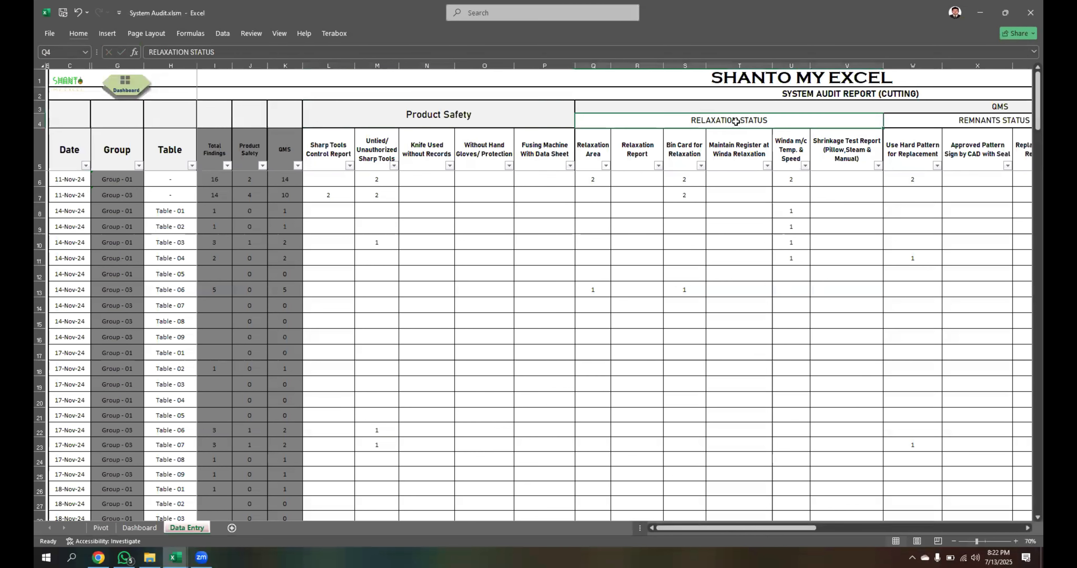
left_click(588, 148)
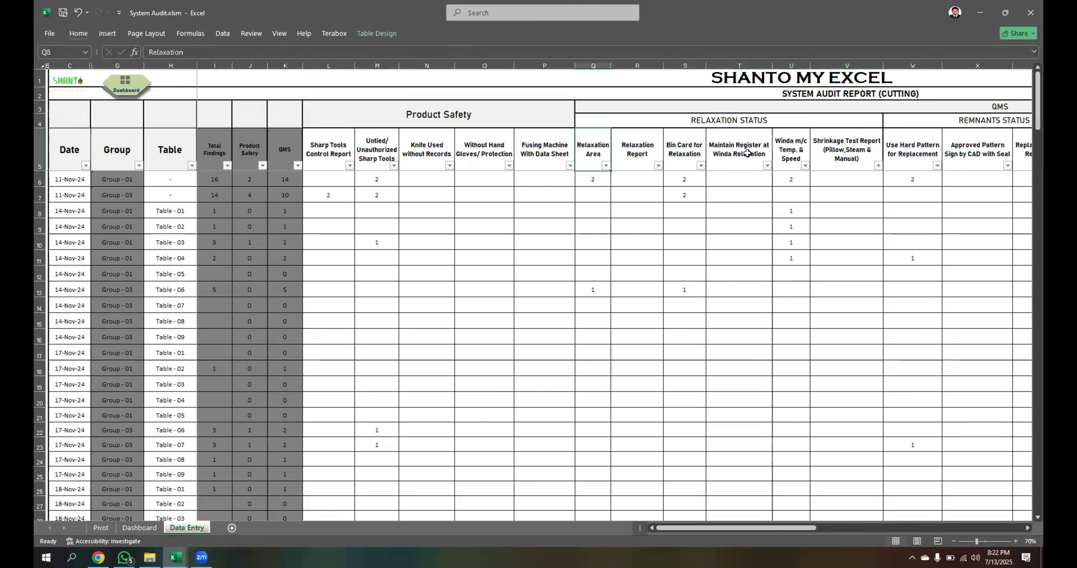
left_click(861, 145)
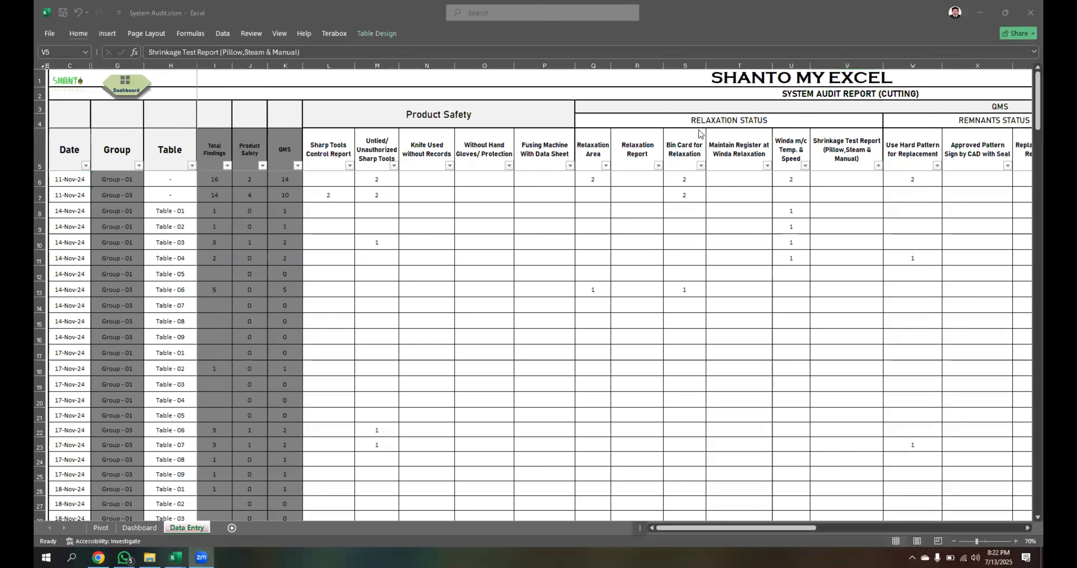
key("alt+Tab")
key("alt+Tab")
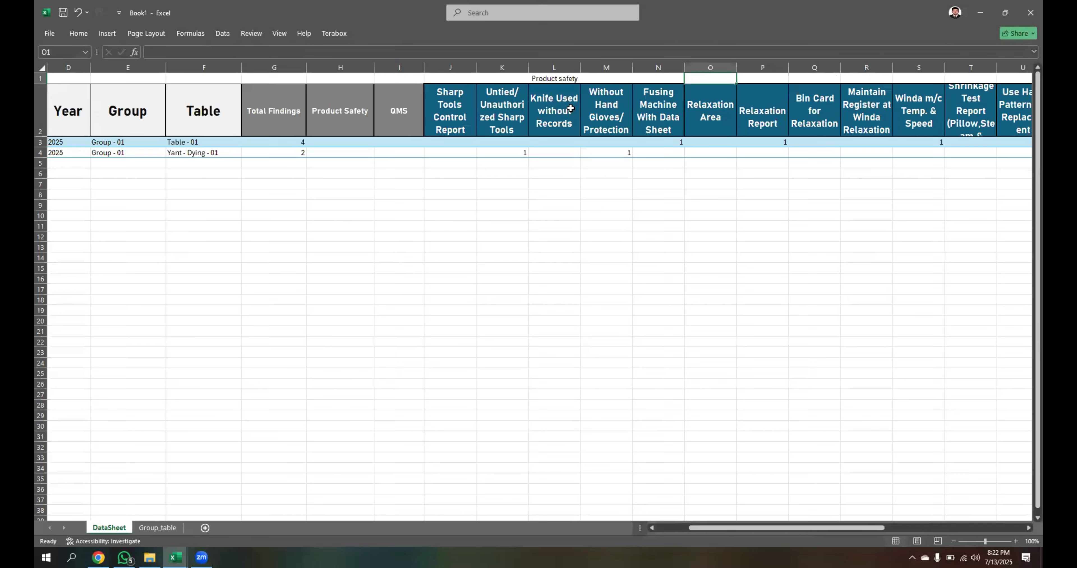
left_click_drag(704, 78, 834, 81)
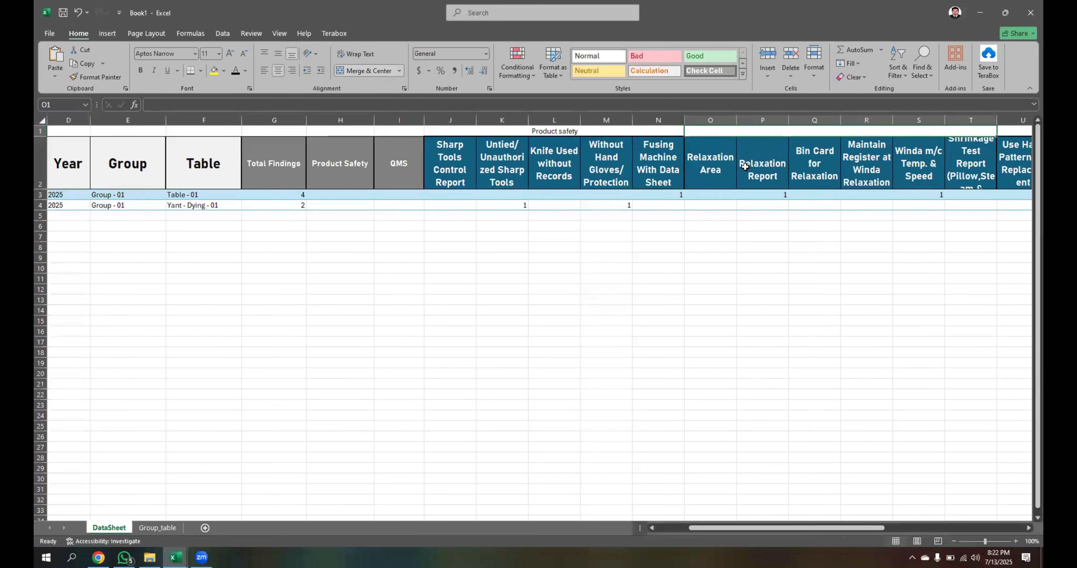
Step: Copy the RELAXATION STATUS heading text from Data Entry in System Audit into the merged cell O1:T1 of Book1
key("alt+Tab")
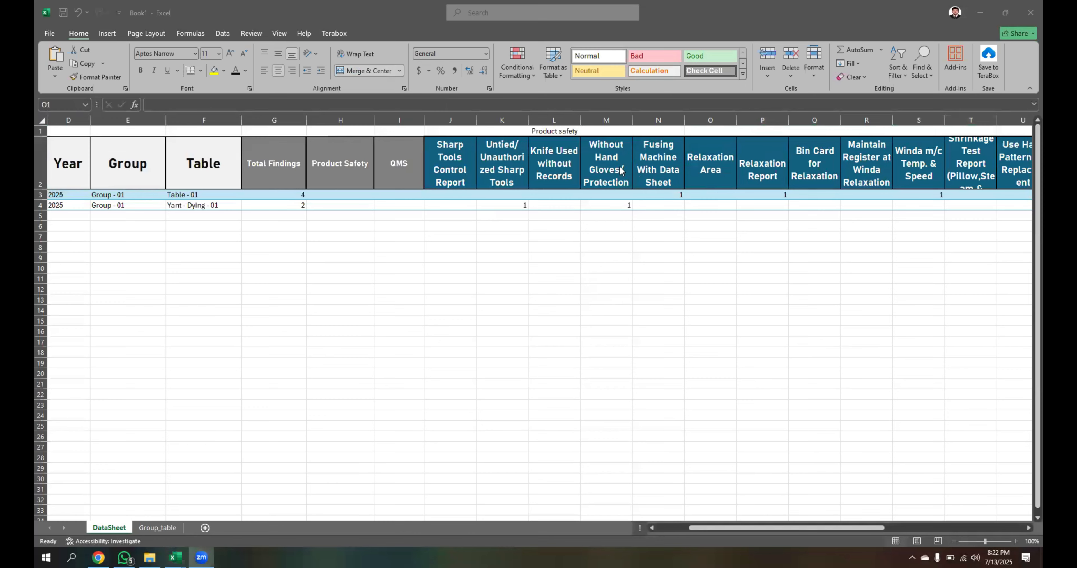
key("alt+Tab")
left_click(588, 183)
key("alt+Tab")
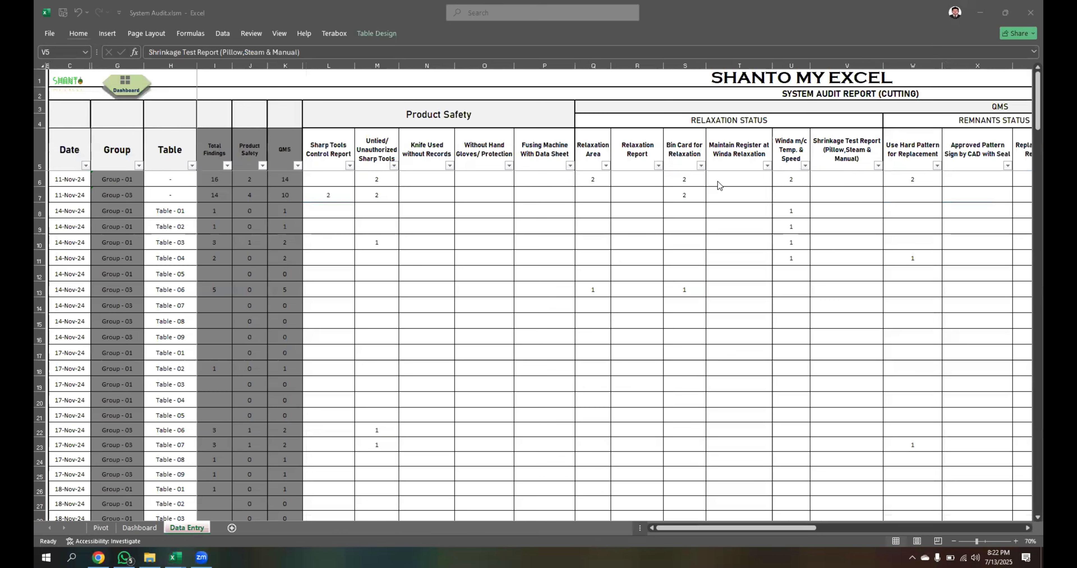
double_click(765, 123)
left_click_drag(767, 122, 644, 123)
key("ctrl+c")
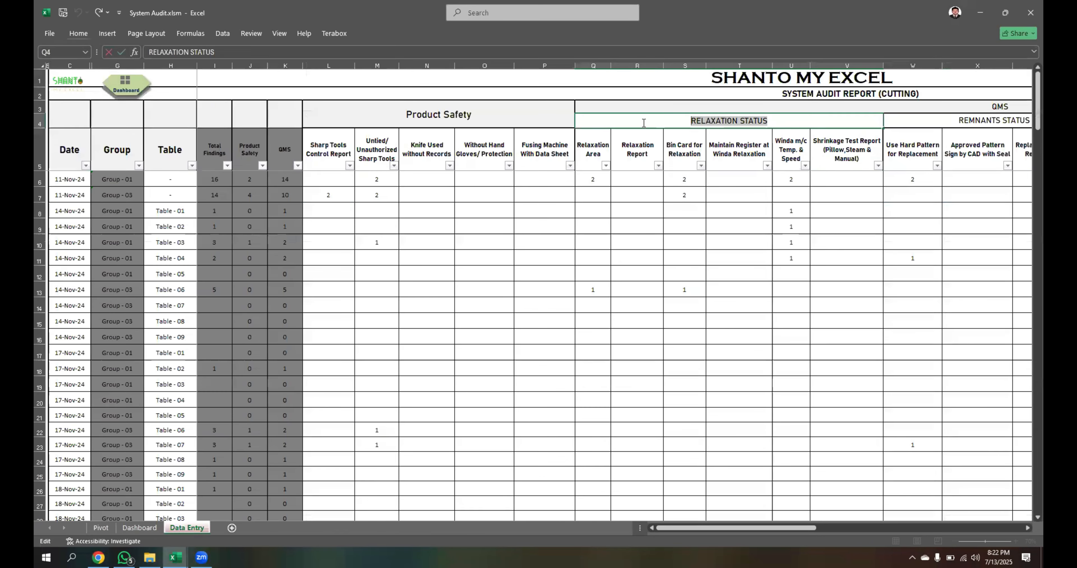
left_click(936, 122)
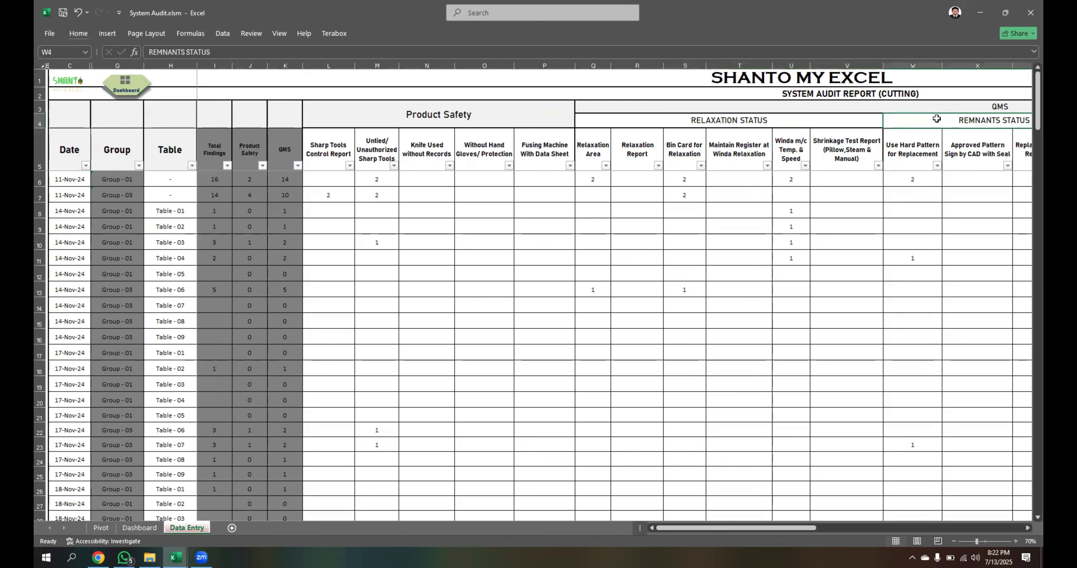
key("alt+Tab")
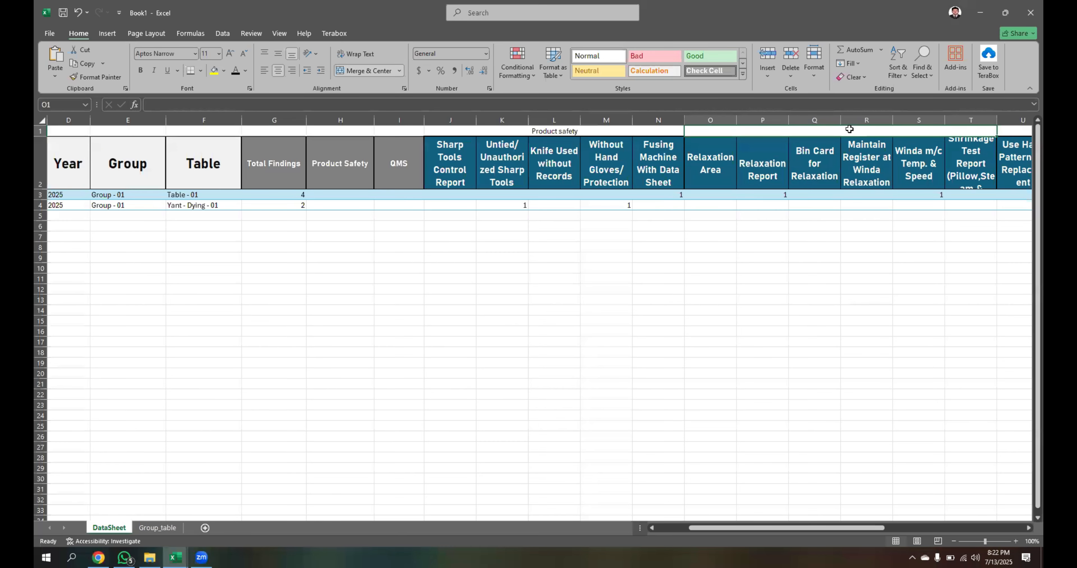
double_click(849, 129)
key("ctrl+v")
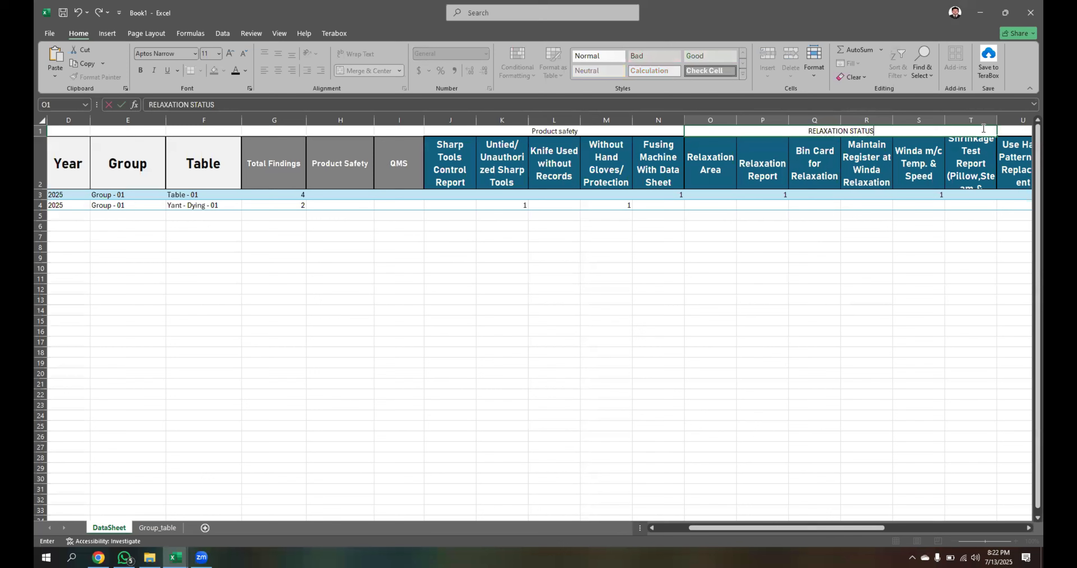
left_click(1016, 129)
Step: Switch to the System Audit workbook and copy the REMNANTS STATUS heading text from Data Entry
key("Right")
key("Right")
key("Right")
key("Right")
key("Right")
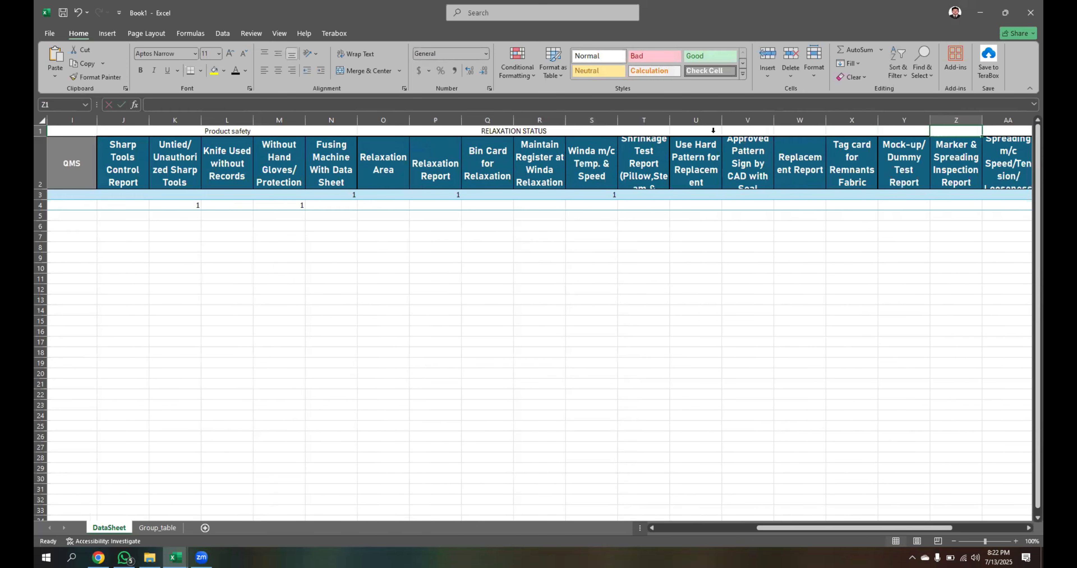
key("alt+Tab")
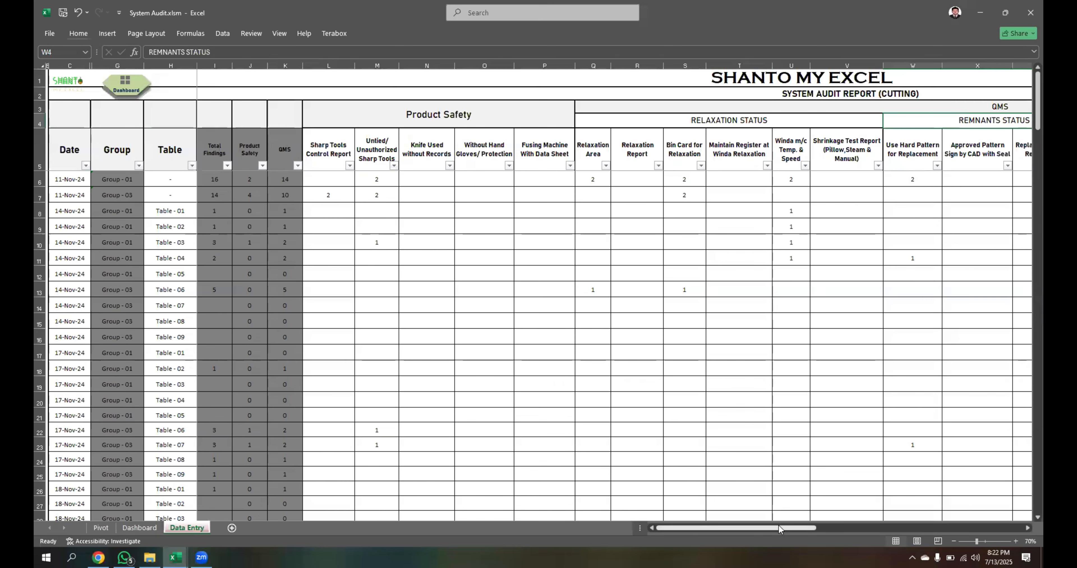
left_click_drag(779, 530, 855, 530)
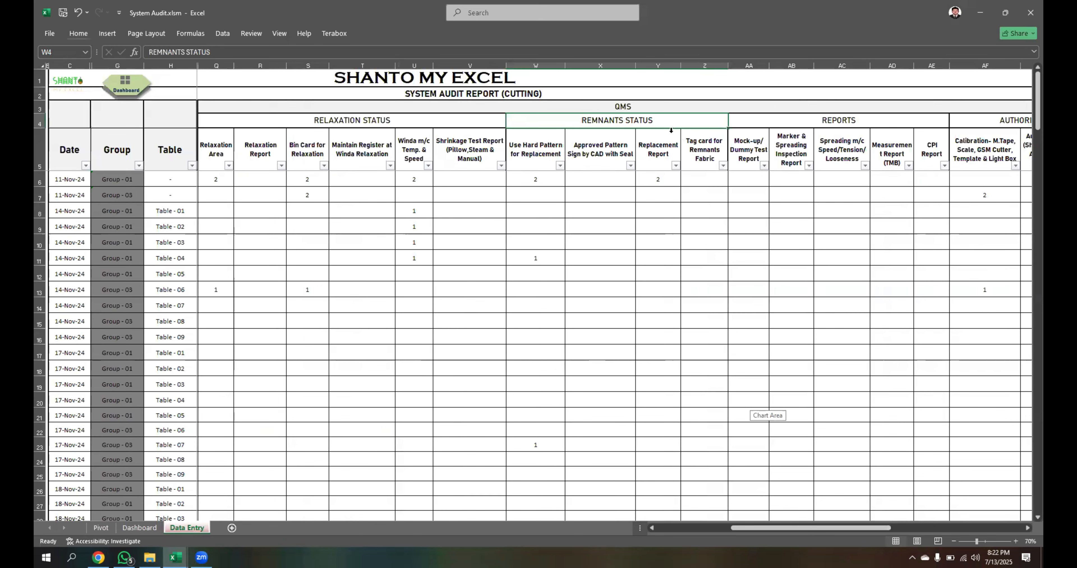
double_click(603, 121)
left_click_drag(653, 120, 579, 121)
key("ctrl+c")
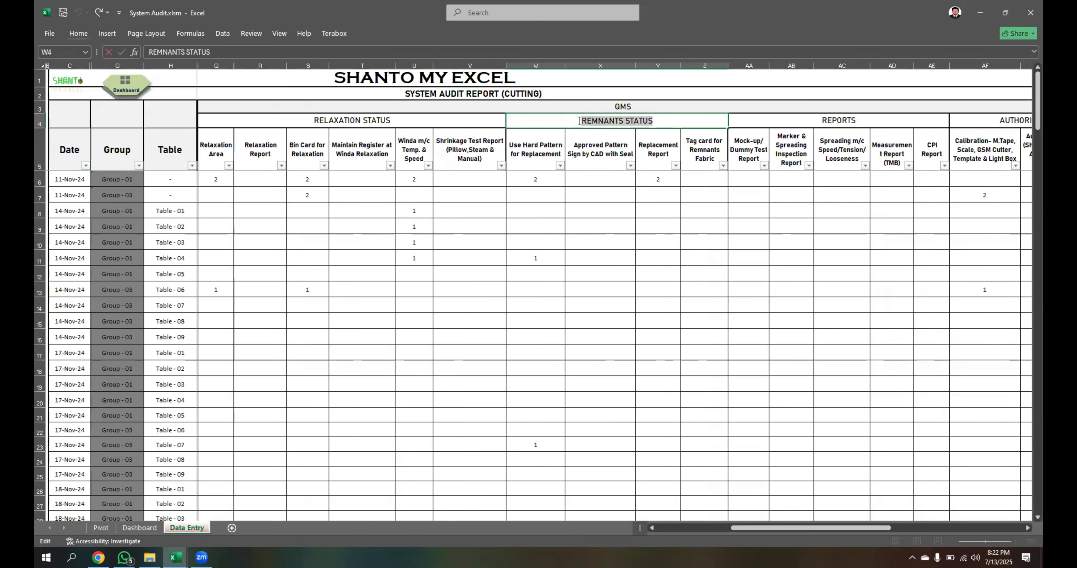
left_click(763, 126)
Step: In Book1, merge row 1 above Use Hard Pattern for Replacement through Tag card for Remnants Fabric and paste REMNANTS STATUS there
key("alt+Tab")
left_click(943, 129)
left_click_drag(1007, 127, 882, 130)
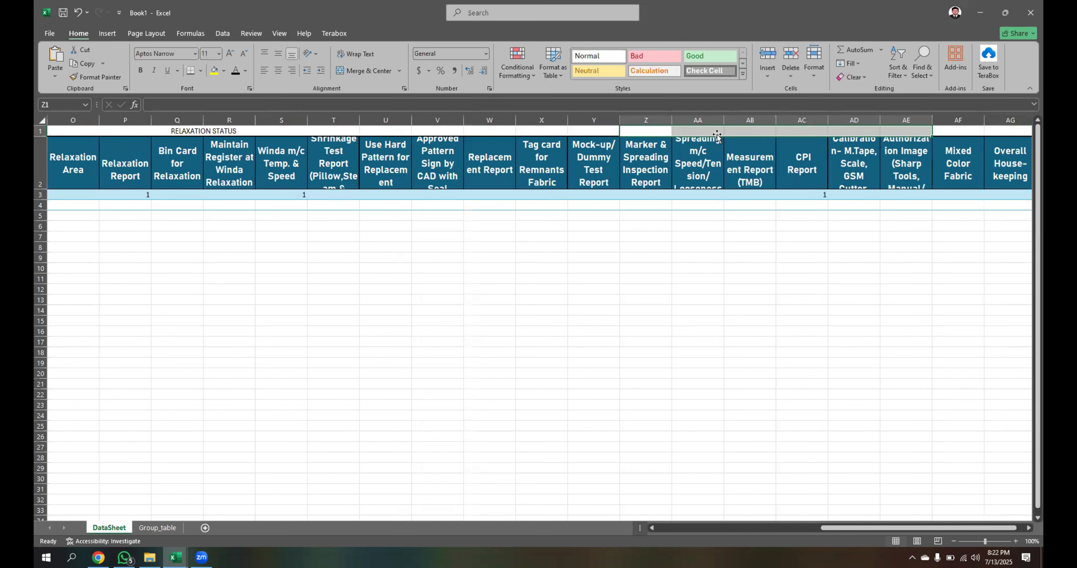
left_click(434, 131)
left_click_drag(390, 132, 529, 132)
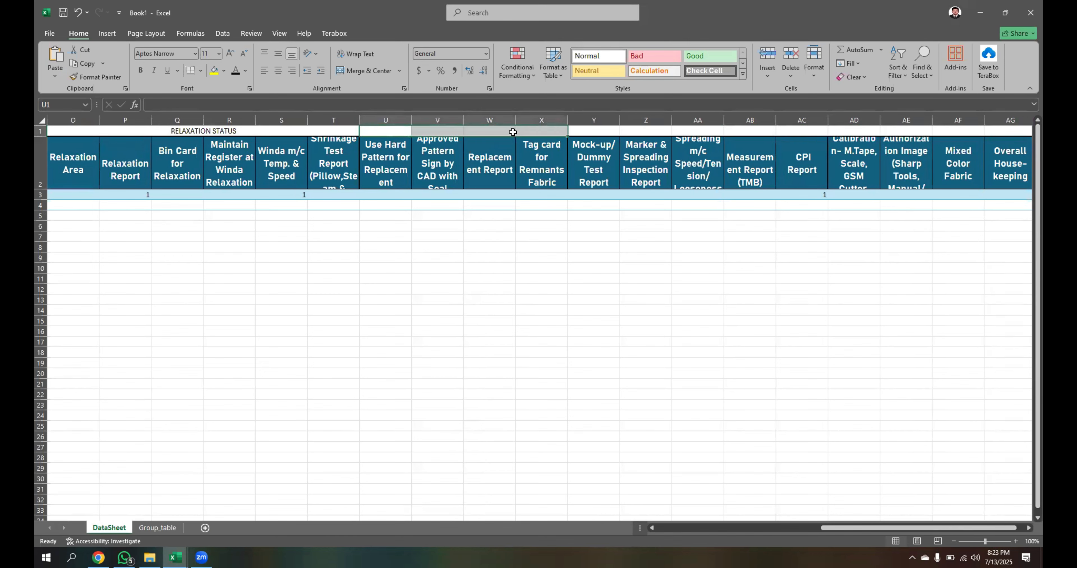
left_click(363, 70)
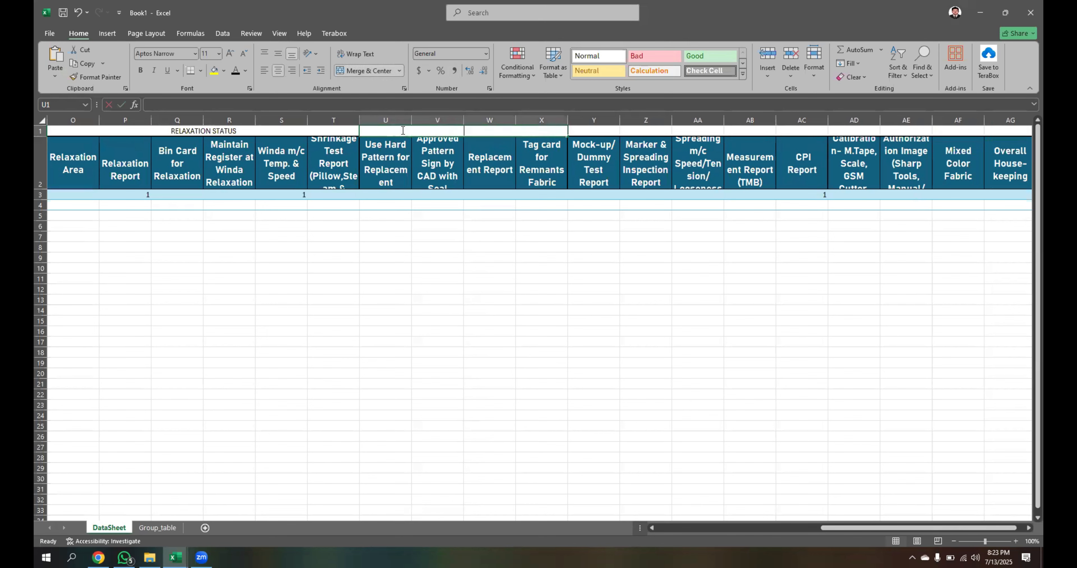
key("ctrl+v")
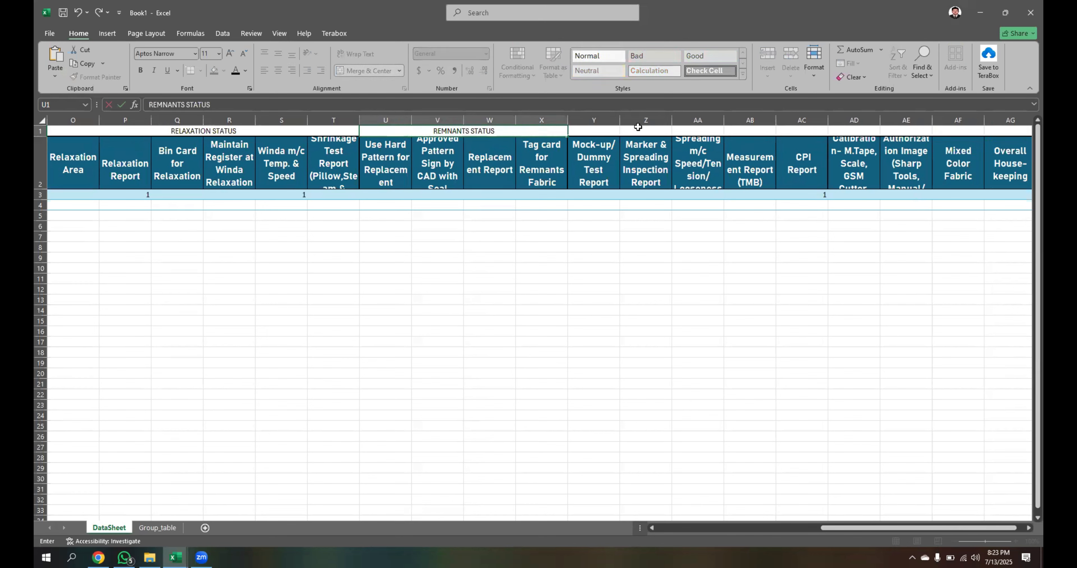
left_click(621, 129)
Step: Check the REPORTS group in System Audit, then merge Y1:AC1 in Book1 above Mock-up/Dummy Test Report through CPI Report and label it REPORTS
key("alt+Tab")
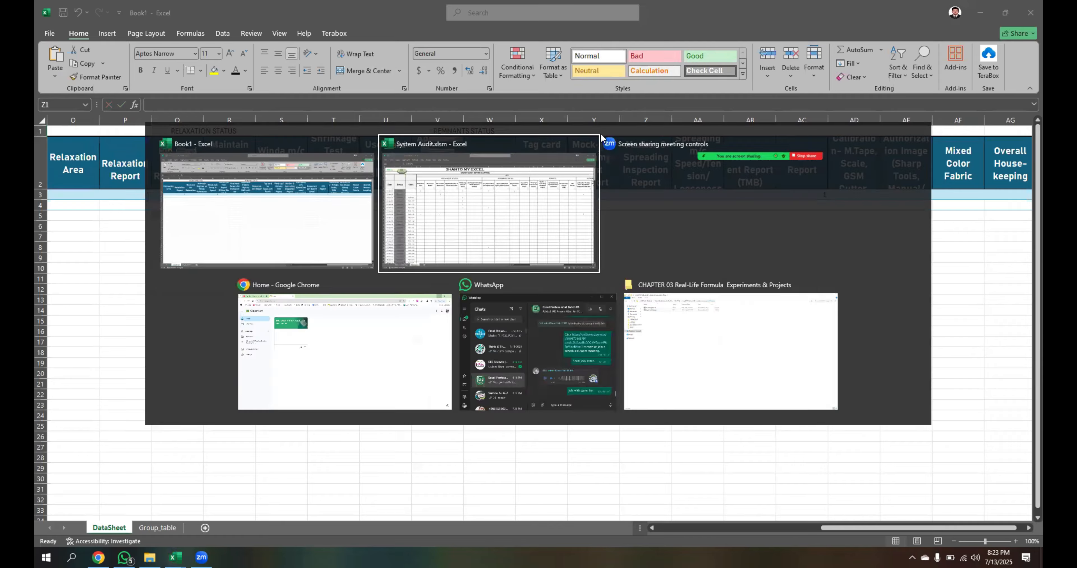
double_click(780, 120)
double_click(830, 121)
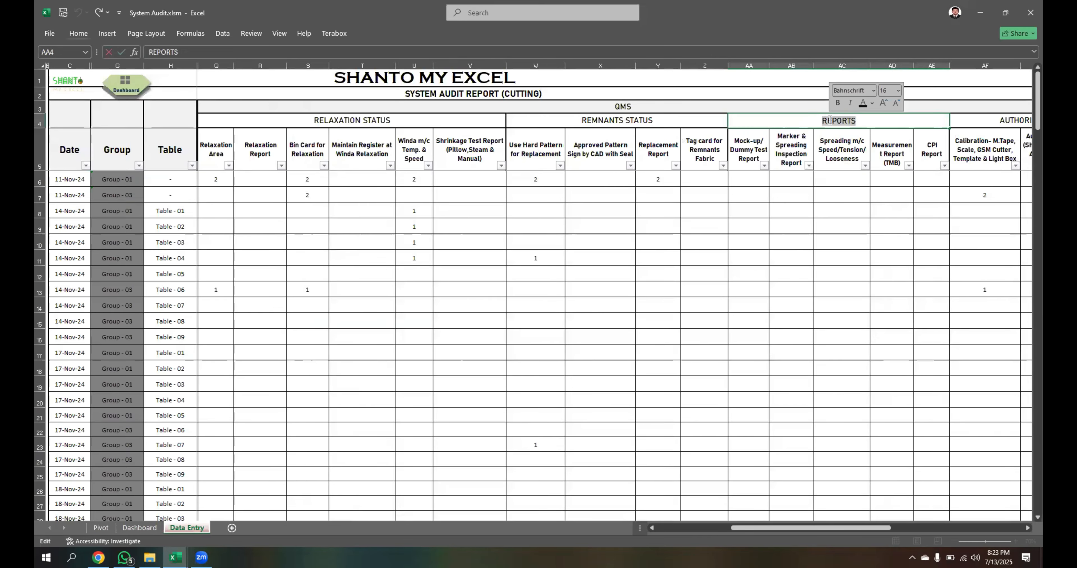
left_click(1004, 124)
key("alt+Tab")
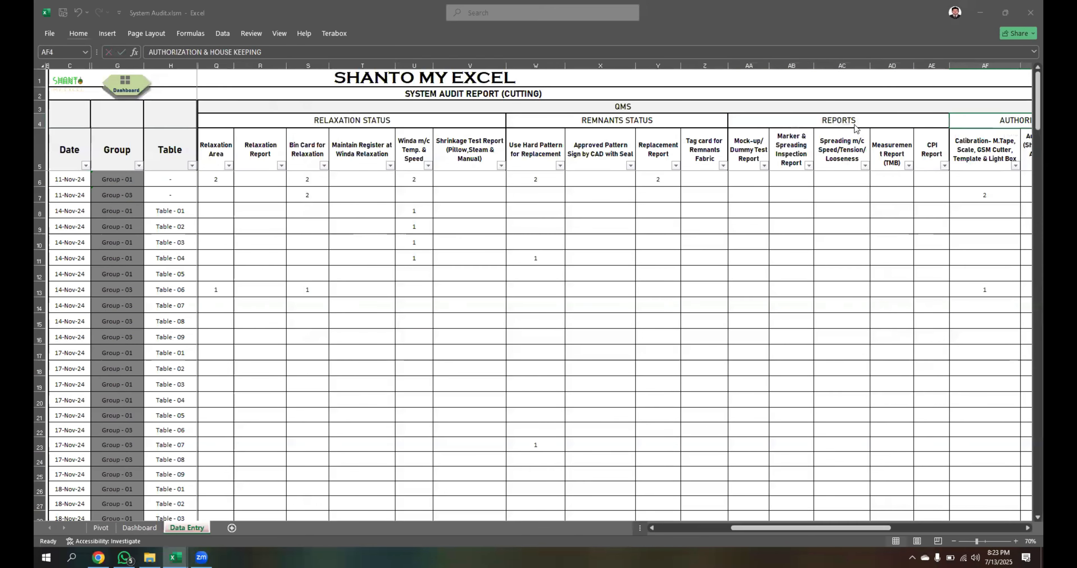
left_click_drag(589, 128, 787, 131)
left_click(354, 71)
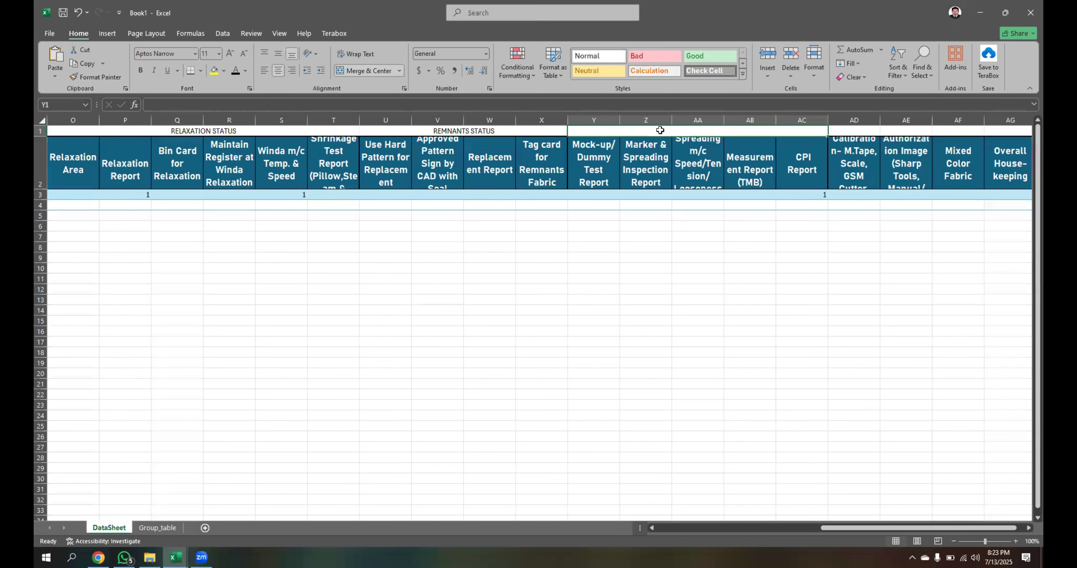
type("REPORTS")
key("Return")
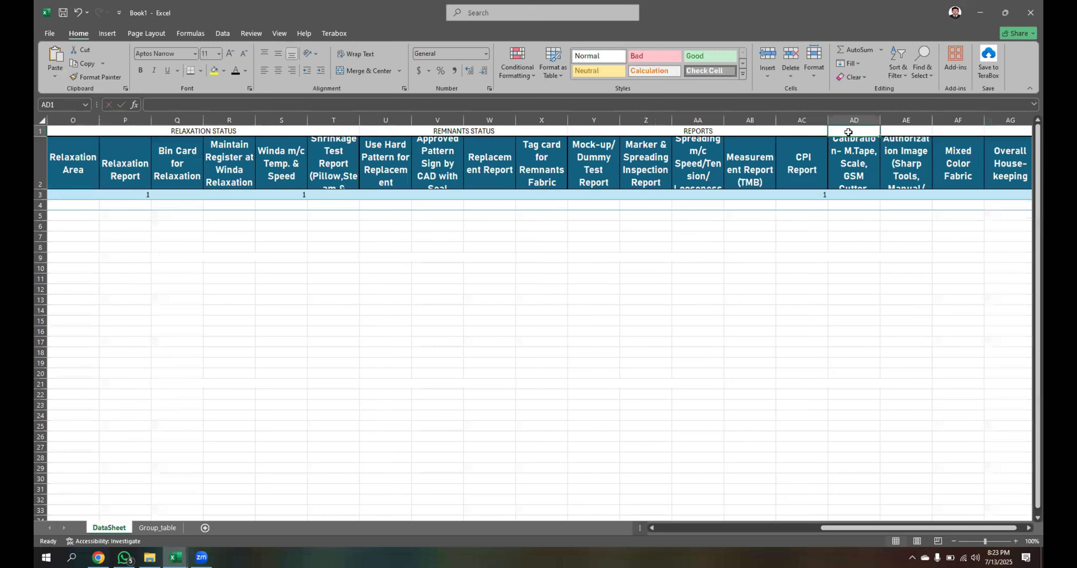
Step: Merge AD1:AG1 above the Calibration through Overall House-keeping columns and label it AUTHORIZATION & HOUSE KEEPING
left_click_drag(849, 132, 957, 130)
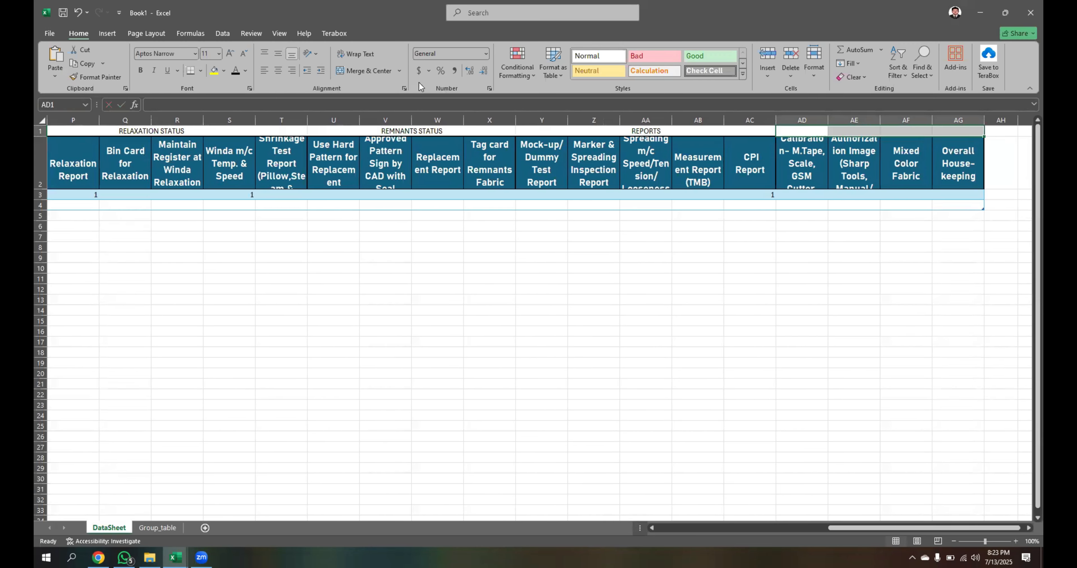
left_click(364, 71)
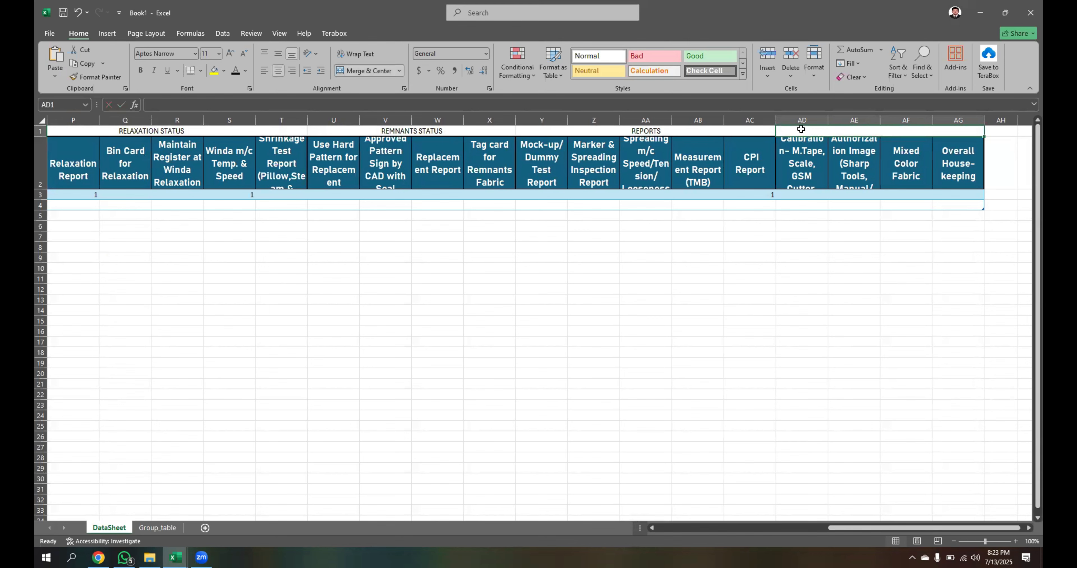
type("AUTHORIZATION & HOUSE KEEPING")
left_click(786, 234)
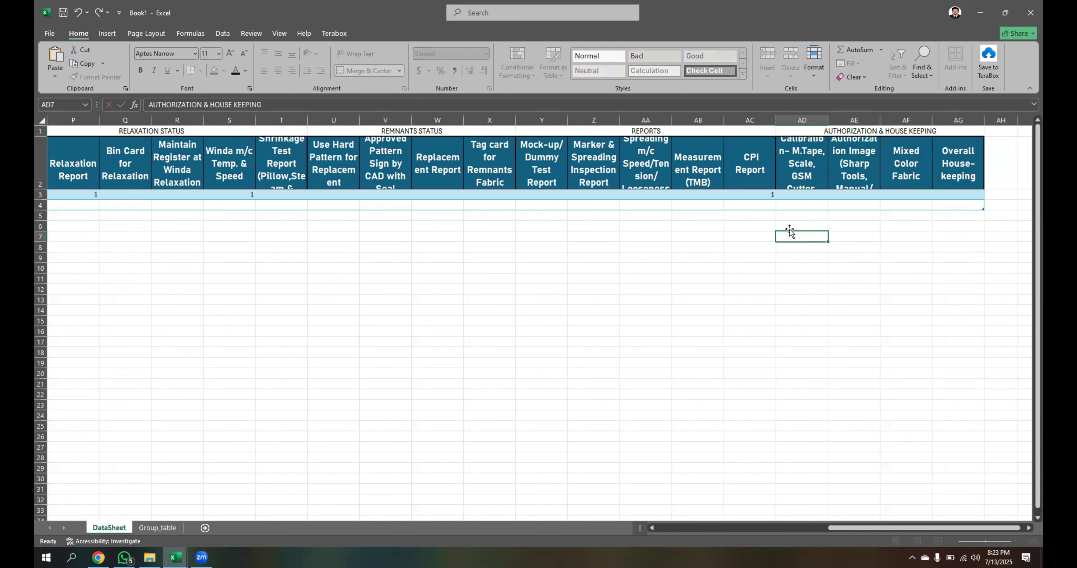
Step: Increase the heights of the group heading row and the column header row, and select the group heading row
left_click_drag(41, 138, 41, 157)
left_click_drag(41, 206, 41, 214)
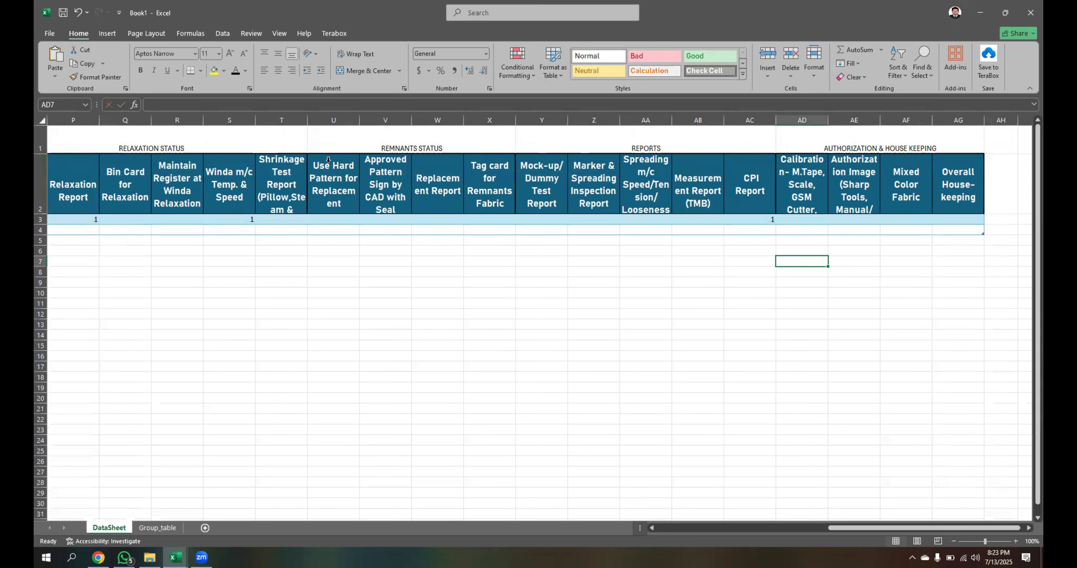
left_click(41, 137)
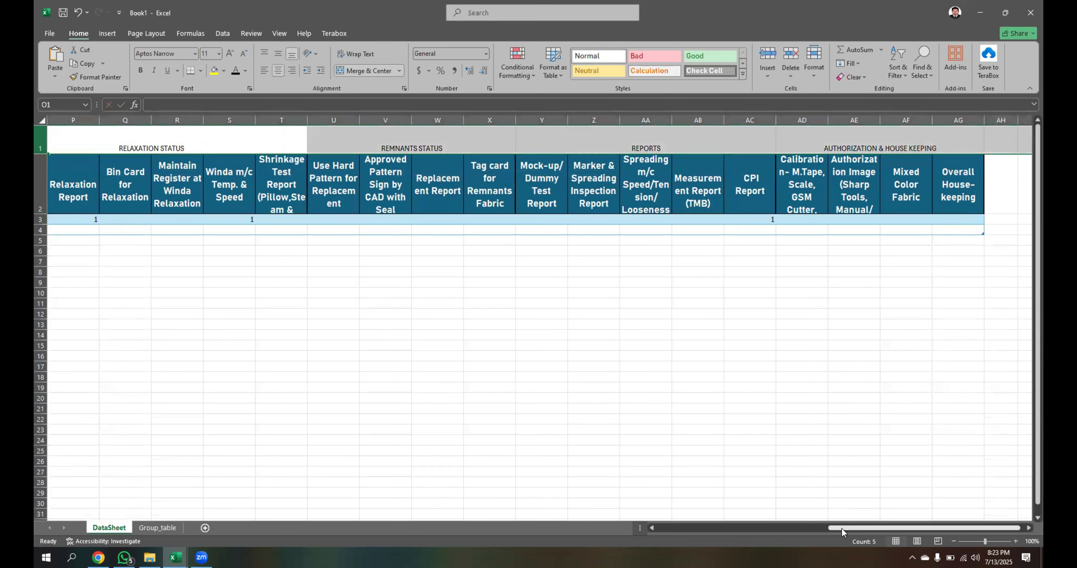
Step: Insert a blank row above the group heading row and increase its height
left_click_drag(842, 527, 729, 528)
left_click(684, 387)
left_click(41, 136)
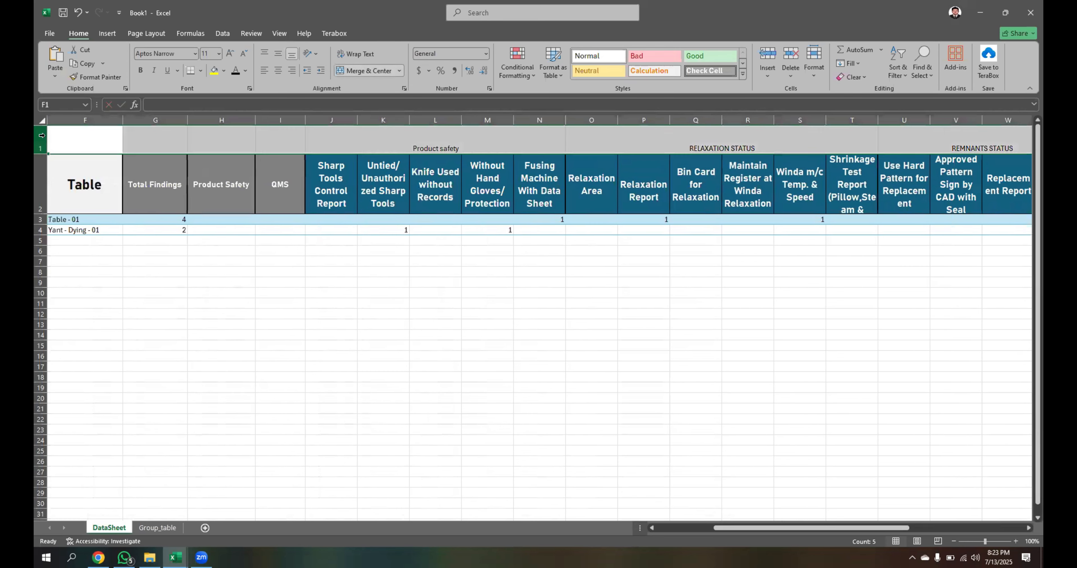
key("ctrl+shift+=")
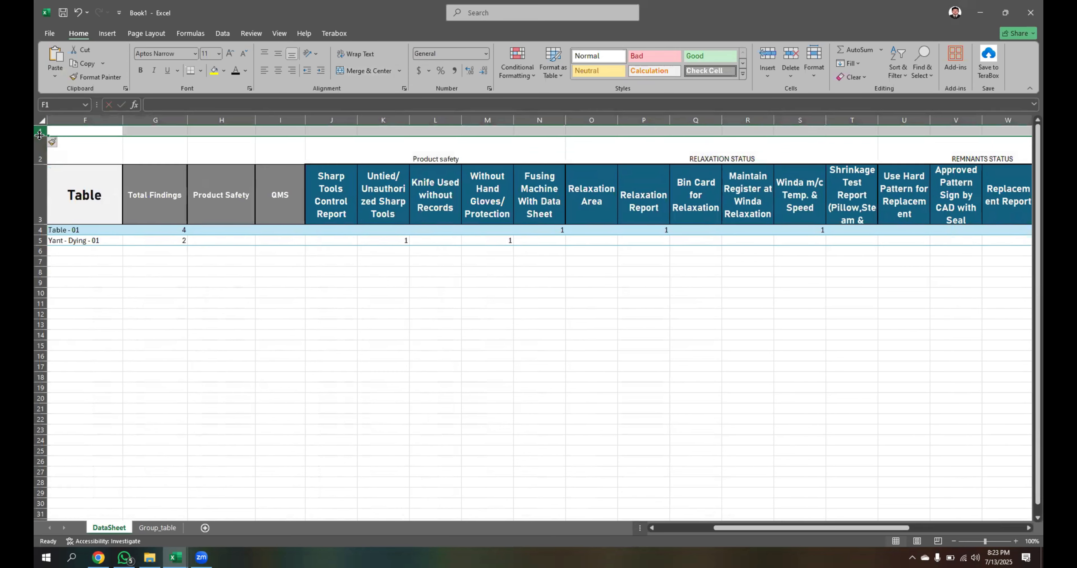
left_click(349, 248)
left_click_drag(38, 133, 176, 144)
Step: Merge O1:AG1 above the Relaxation Status through Authorization & House Keeping groups and label it QMS
left_click_drag(736, 135, 975, 140)
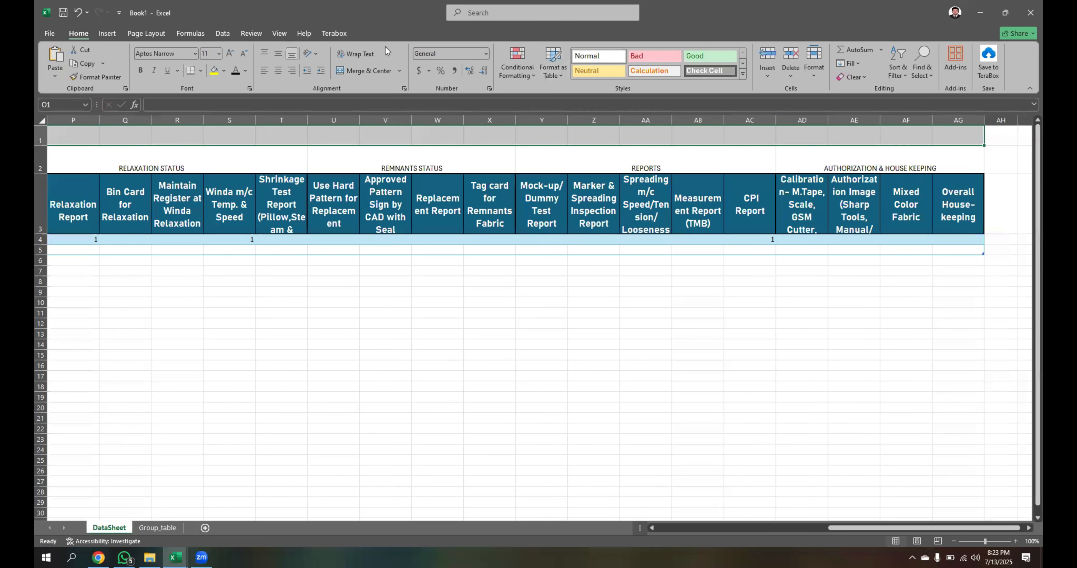
left_click(357, 72)
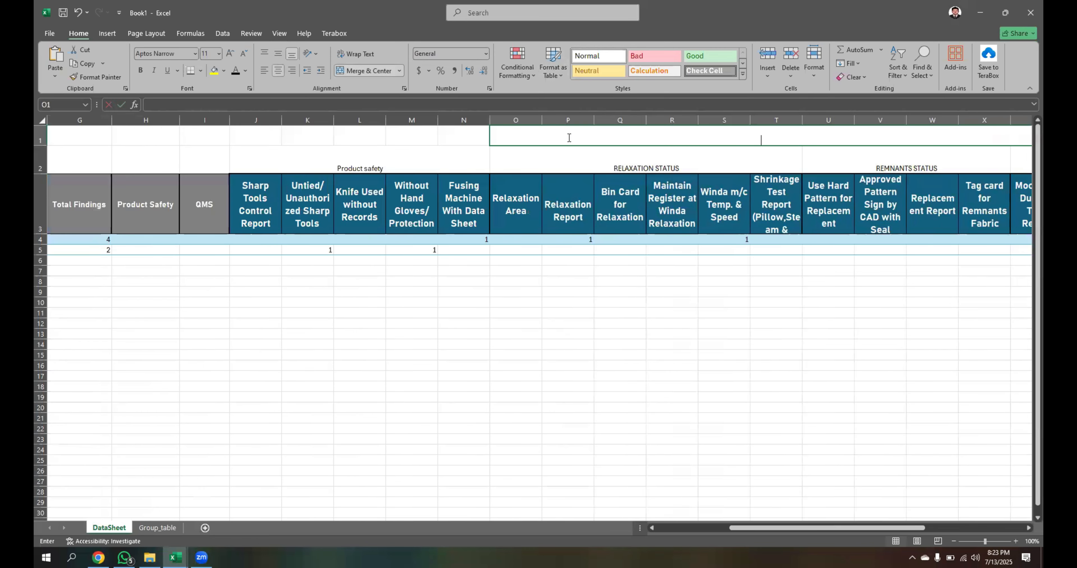
type("QMS")
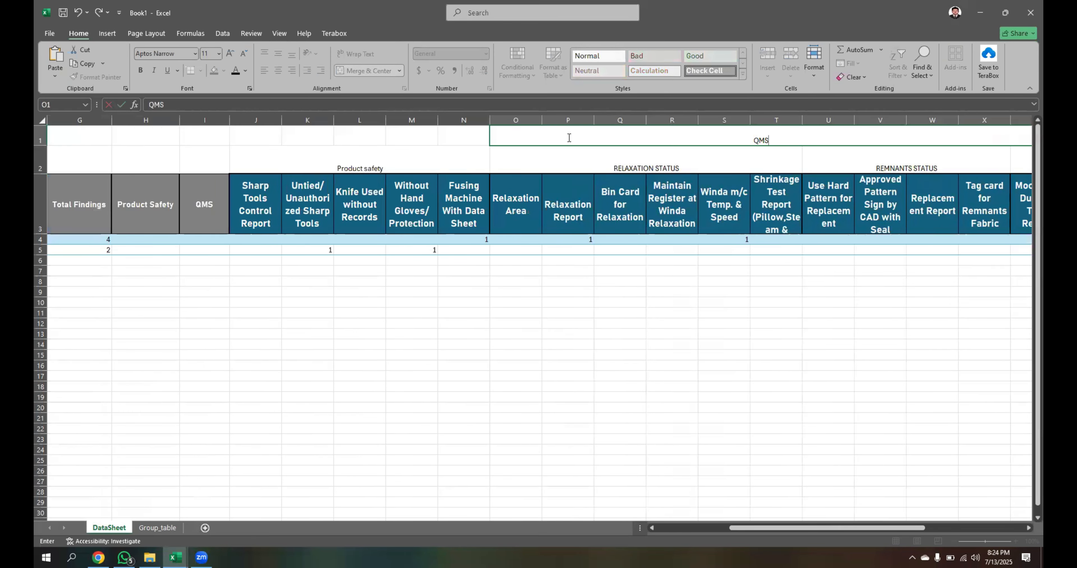
key("Return")
left_click(616, 136)
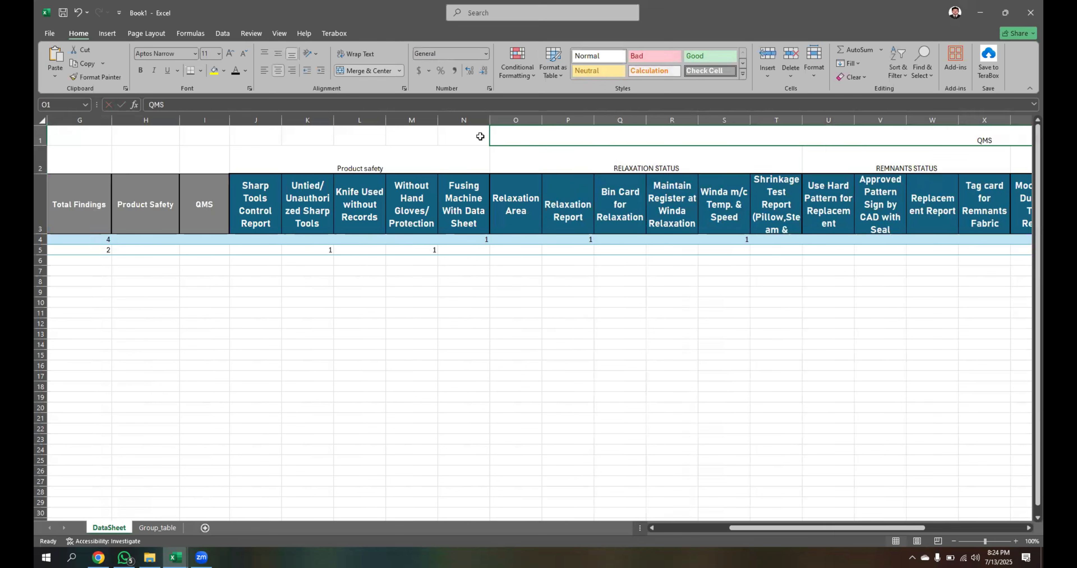
Step: Format heading rows 1 and 2 as bold, centred and middle-aligned, with font size 18
left_click_drag(40, 136, 40, 167)
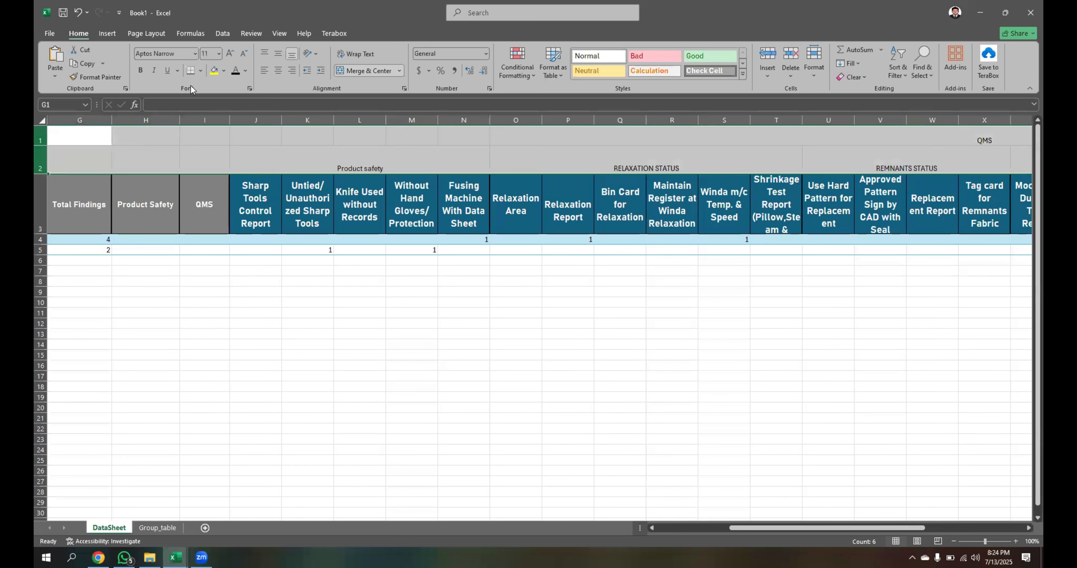
left_click(141, 74)
left_click(279, 69)
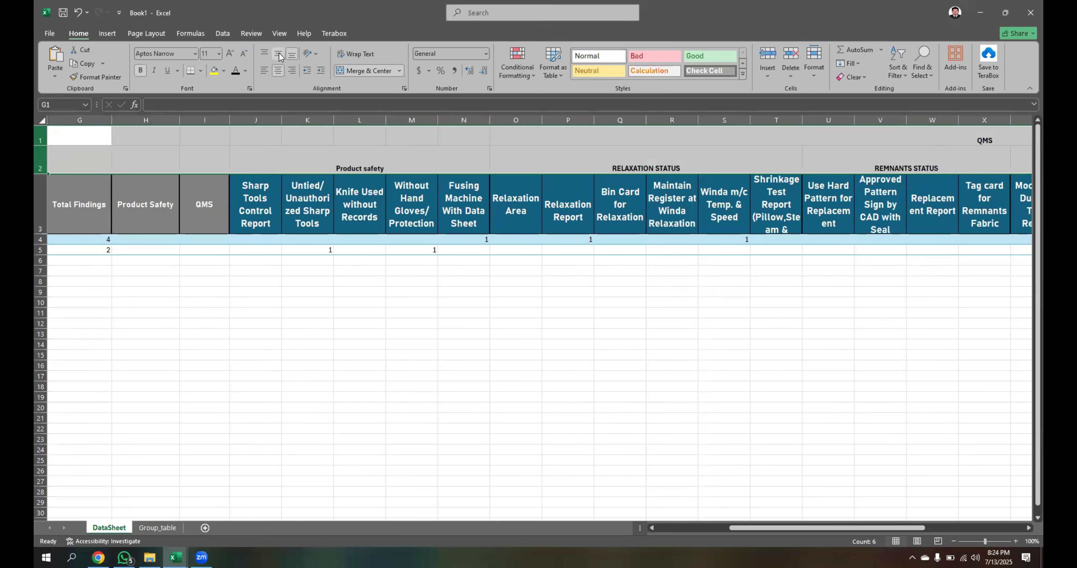
left_click(278, 54)
left_click(231, 55)
left_click(231, 55)
left_click(232, 55)
left_click(231, 56)
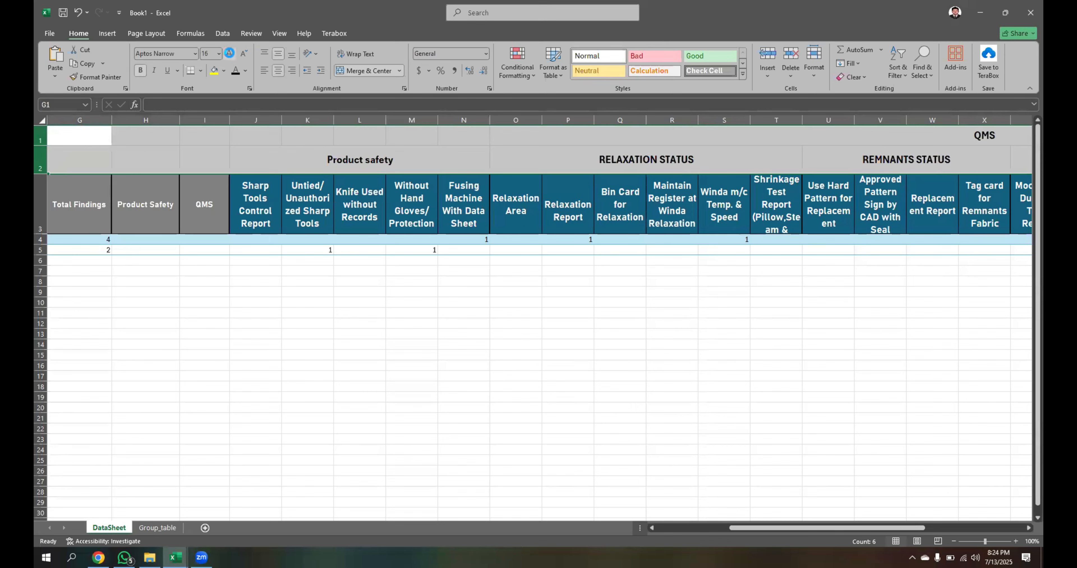
left_click(590, 324)
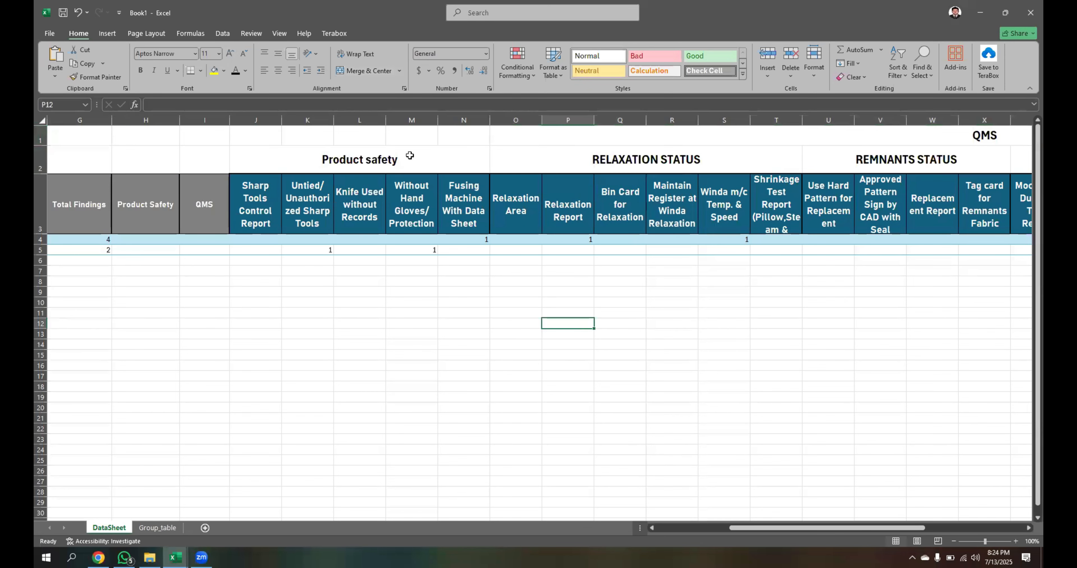
Step: Merge the Product safety heading across both heading rows in J1:N2
left_click_drag(409, 155, 409, 138)
left_click(350, 71)
left_click(350, 71)
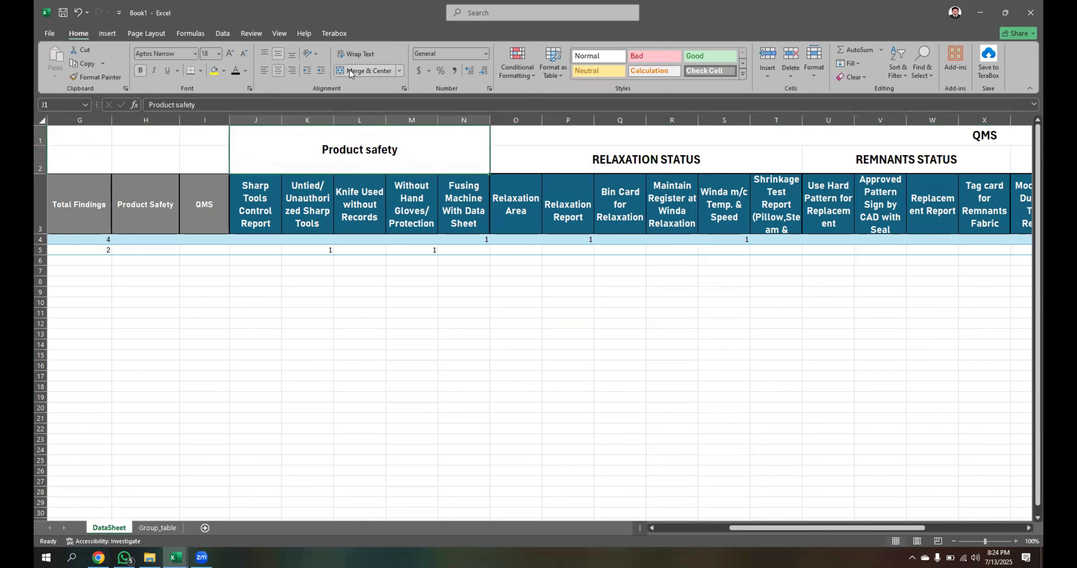
left_click(432, 259)
Step: Insert another blank row above the QMS heading row and make it taller
left_click(42, 135)
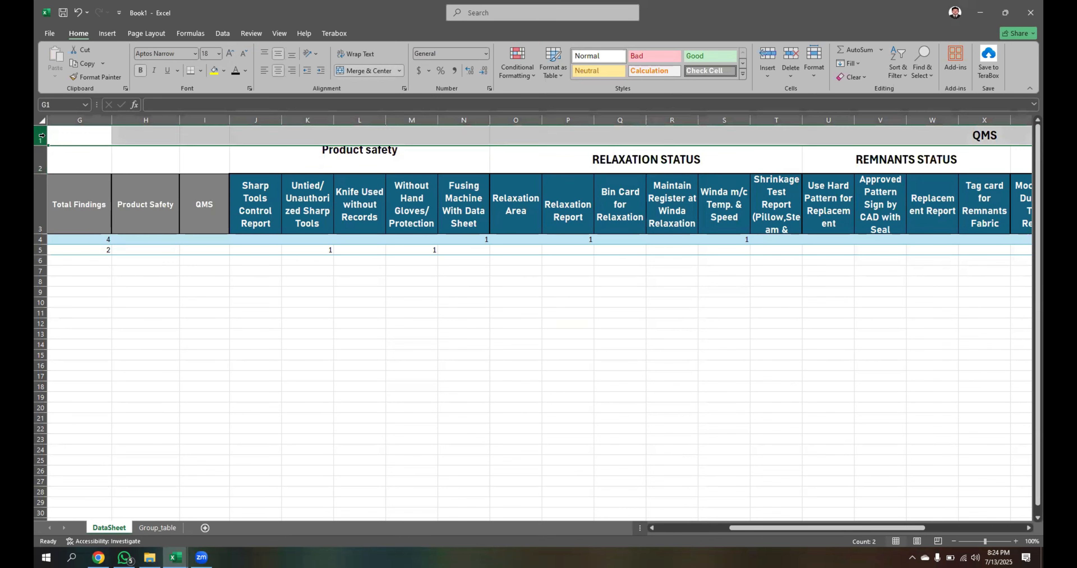
key("ctrl+shift+plus")
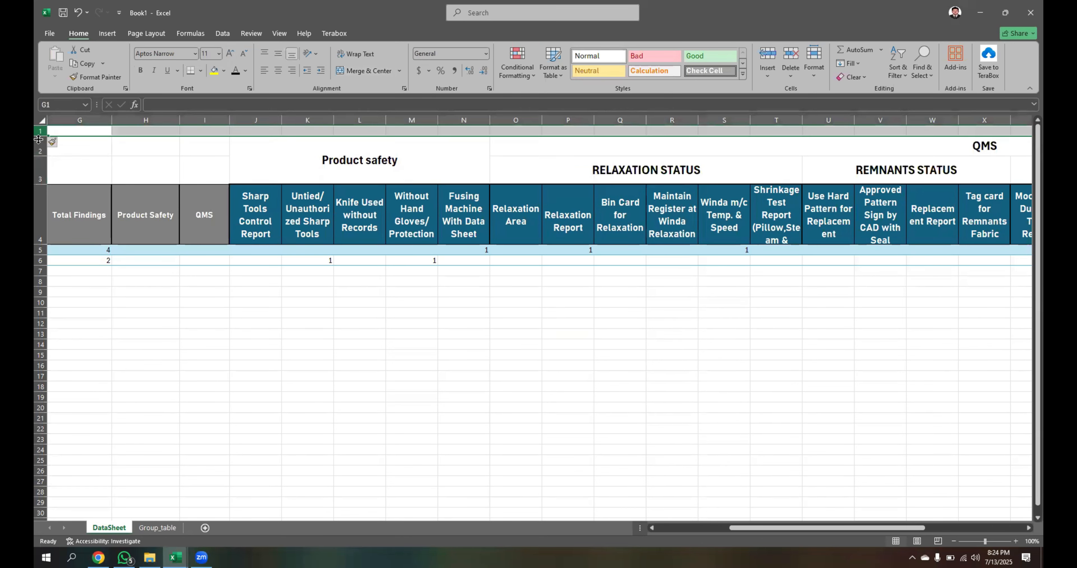
left_click_drag(38, 139, 39, 150)
Step: Enter COMPANY NAME in G1 as the sheet title
left_click(64, 134)
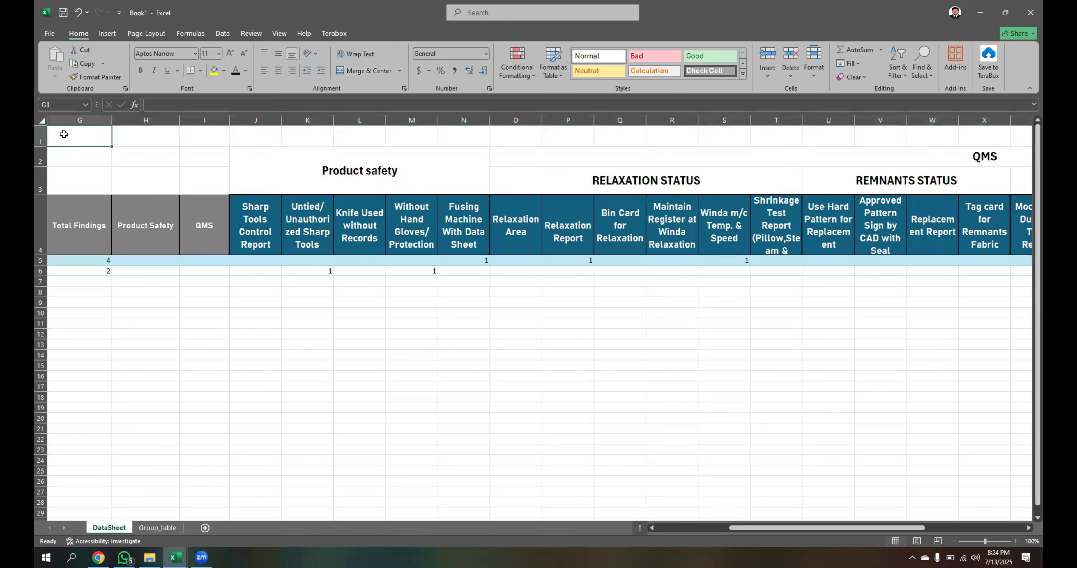
type("cOM")
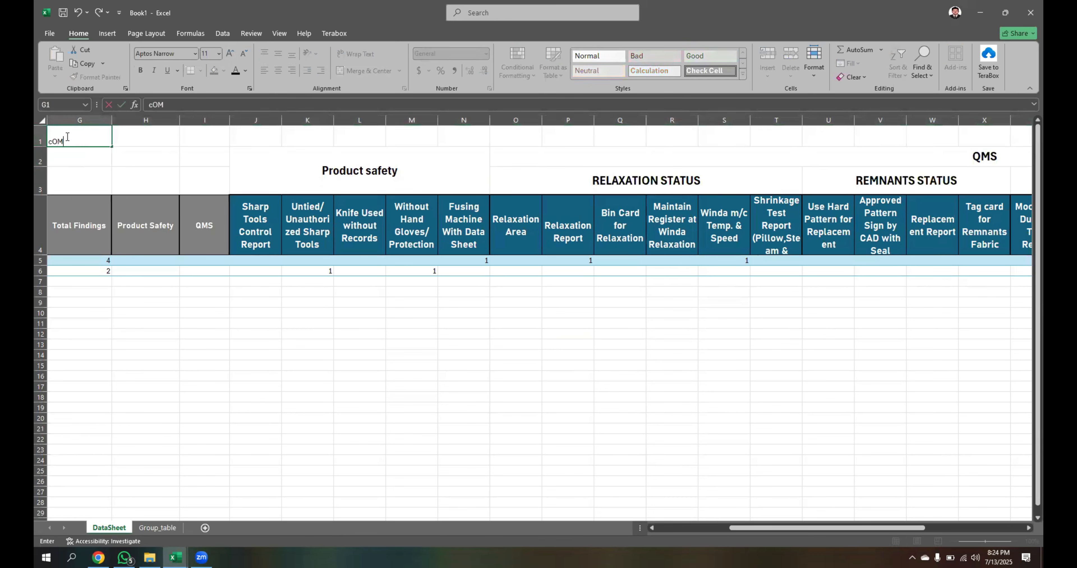
key("BackSpace")
key("BackSpace")
type("OMPANY NAME")
key("Return")
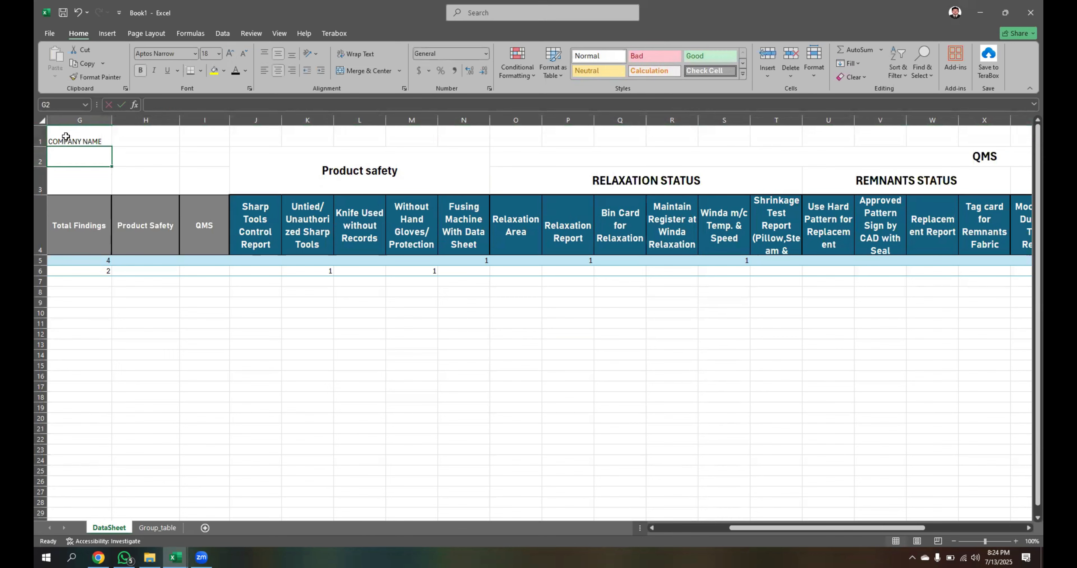
Step: Merge G1:AG1 for the company title and make it bold, centred and size 24
left_click_drag(52, 138, 901, 136)
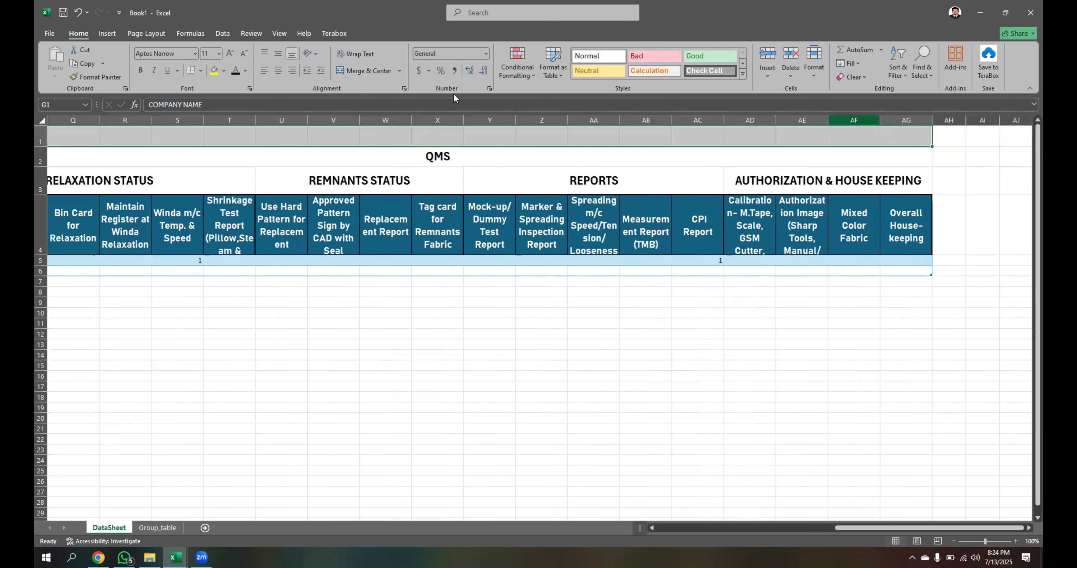
left_click(359, 69)
left_click(278, 69)
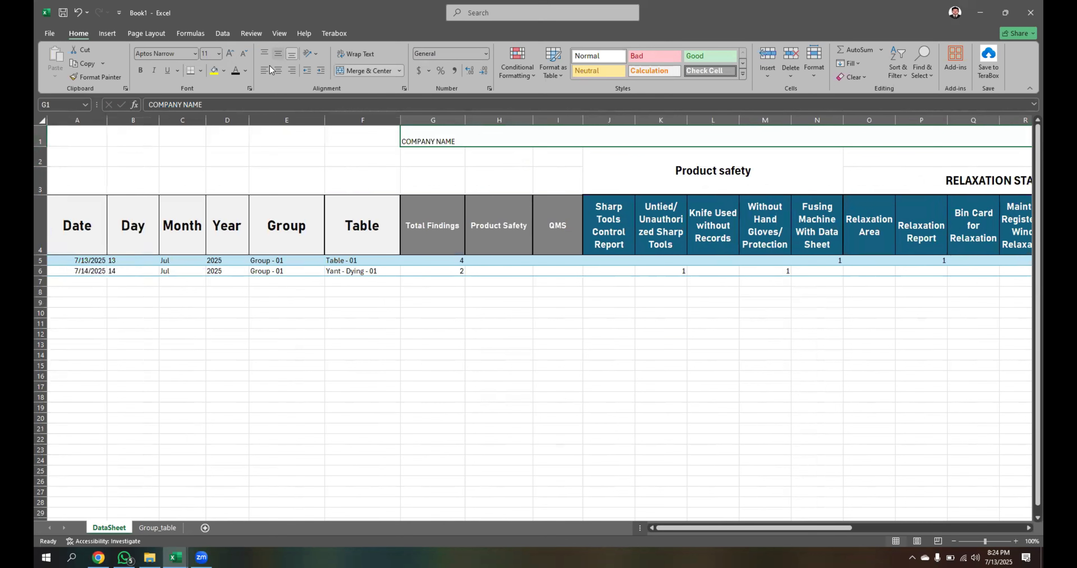
left_click(230, 53)
left_click(230, 53)
left_click(230, 53)
left_click(141, 70)
left_click(230, 53)
left_click(230, 53)
left_click(230, 53)
left_click(230, 53)
left_click(279, 70)
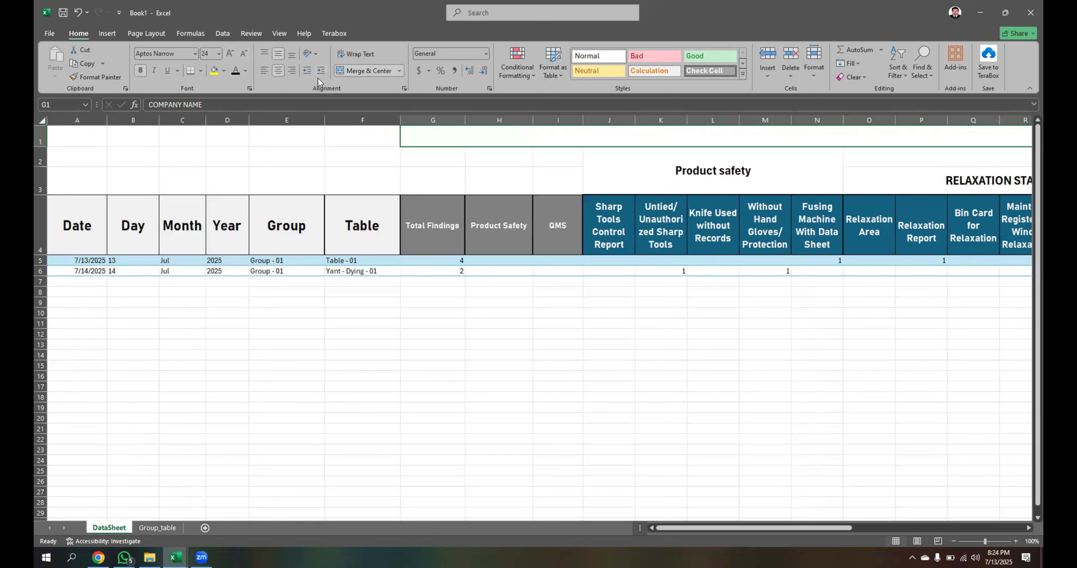
left_click(471, 167)
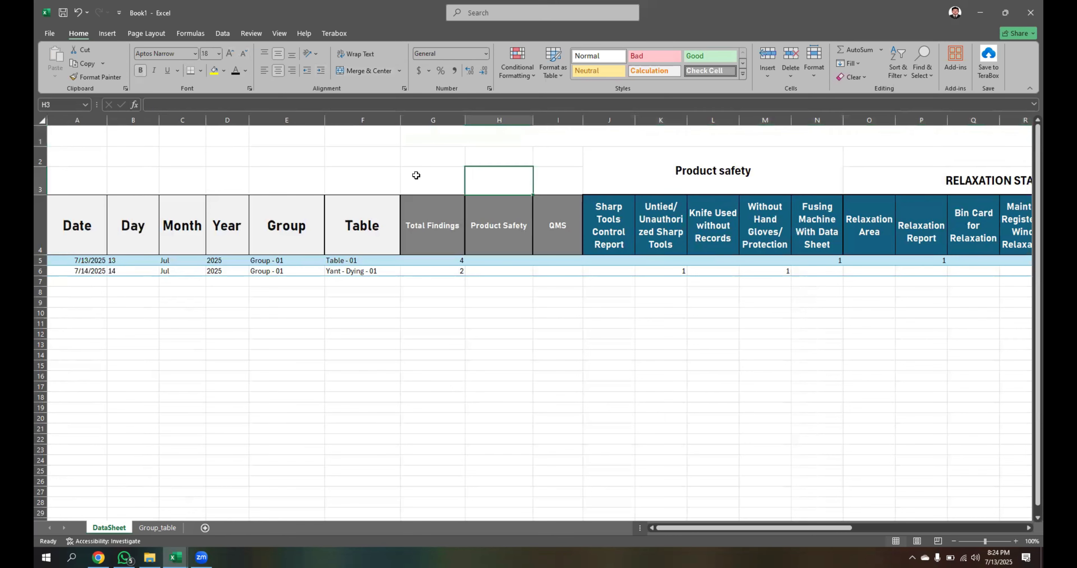
Step: Extend the COMPANY NAME merge across A1:AG1 so it spans all table columns
scroll(439, 169, "down", 1)
scroll(441, 162, "down", 2)
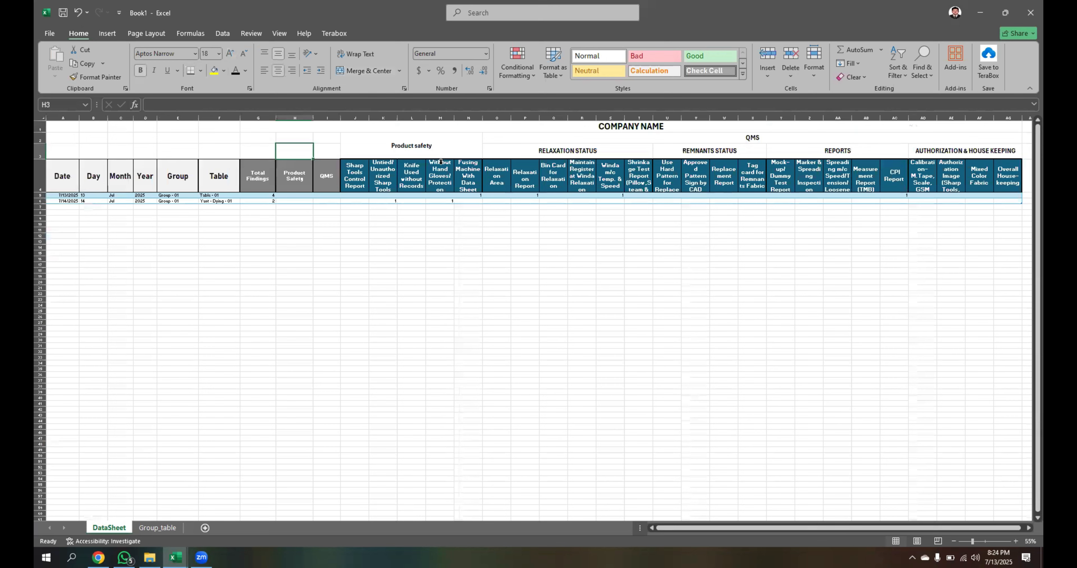
left_click_drag(67, 124, 383, 118)
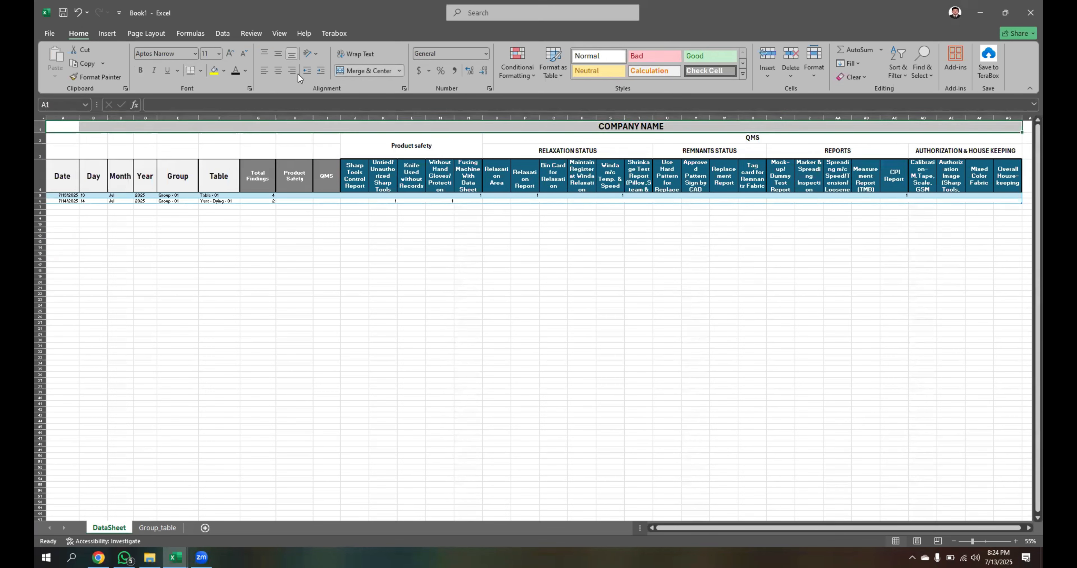
left_click(364, 70)
left_click(525, 264)
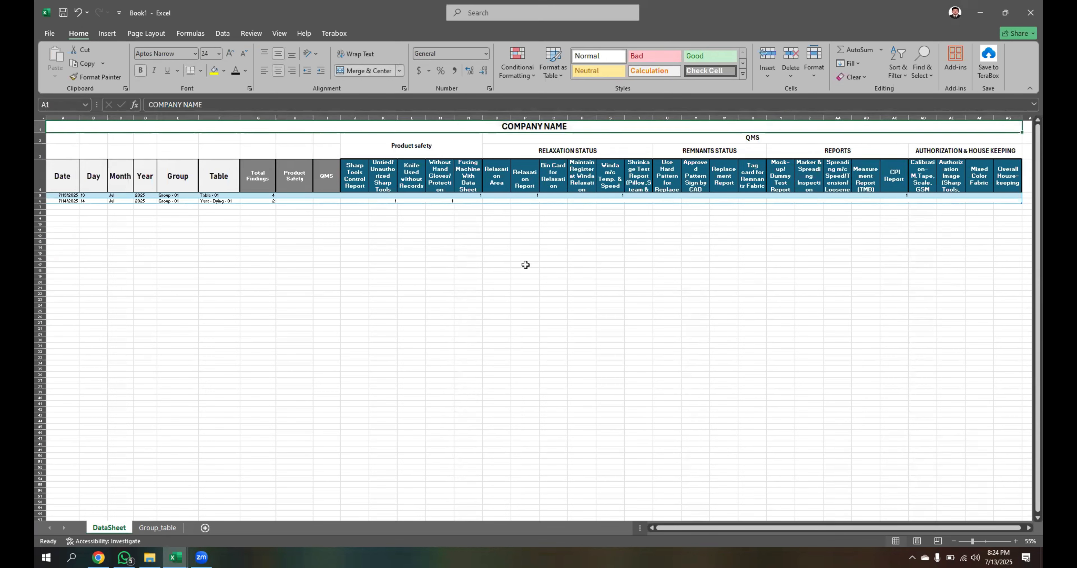
Step: Increase the height of the COMPANY NAME title row
left_click(535, 124)
left_click_drag(41, 132, 40, 142)
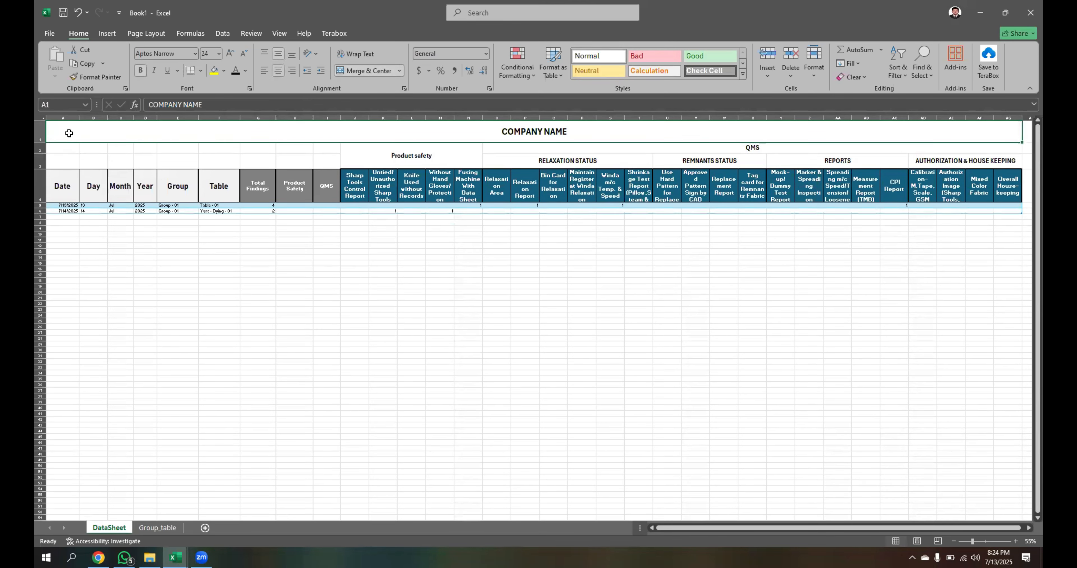
left_click(70, 153)
left_click(439, 233)
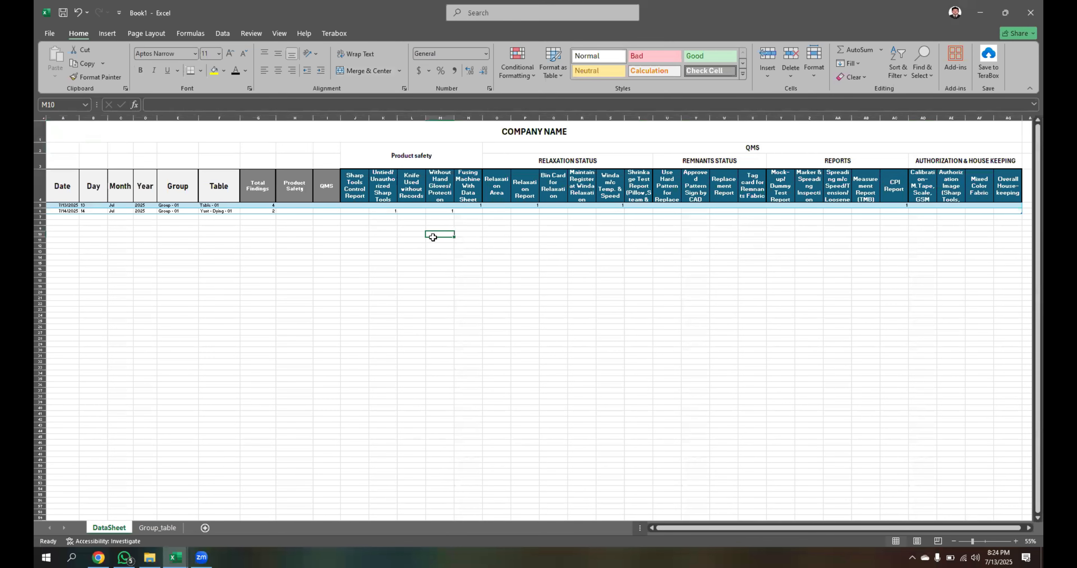
Step: In H5 under Product Safety, sum the row's findings from Sharp Tools Control Report through Fusing Machine With Data Sheet
scroll(428, 233, "up", 1, "ctrl")
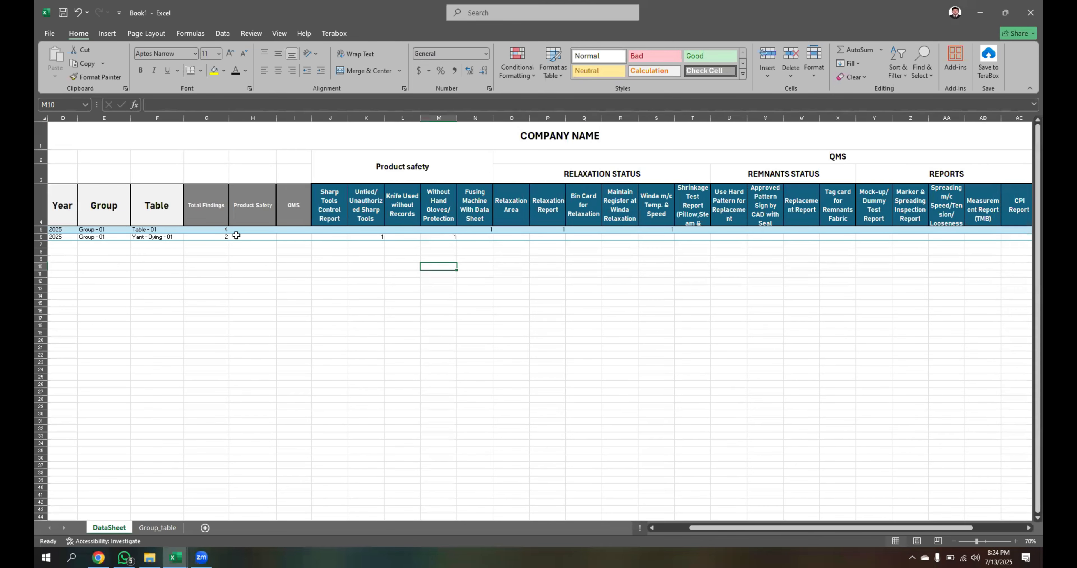
scroll(238, 235, "up", 1)
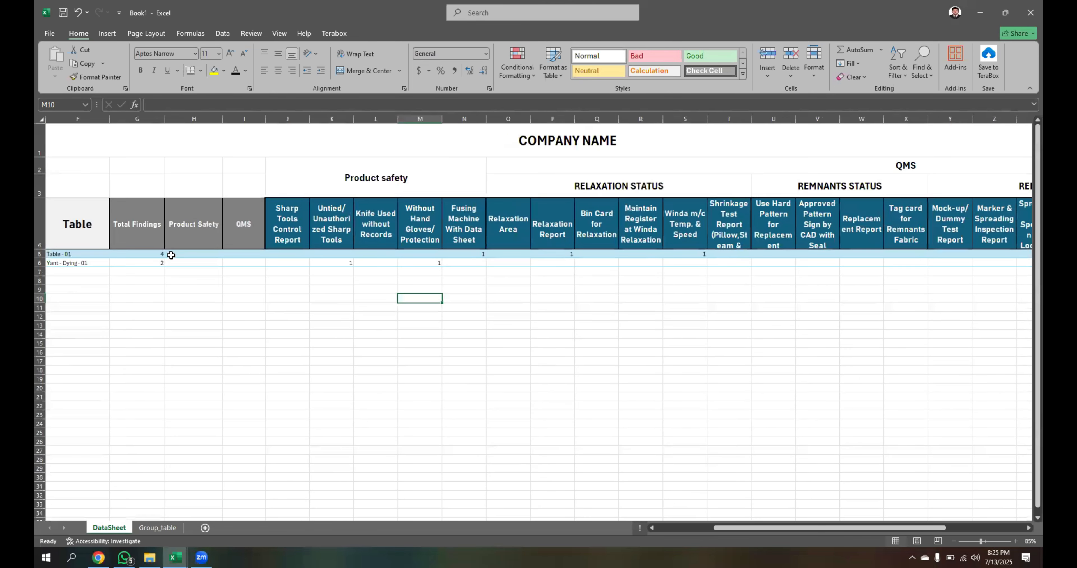
left_click(161, 254)
left_click_drag(192, 229, 180, 248)
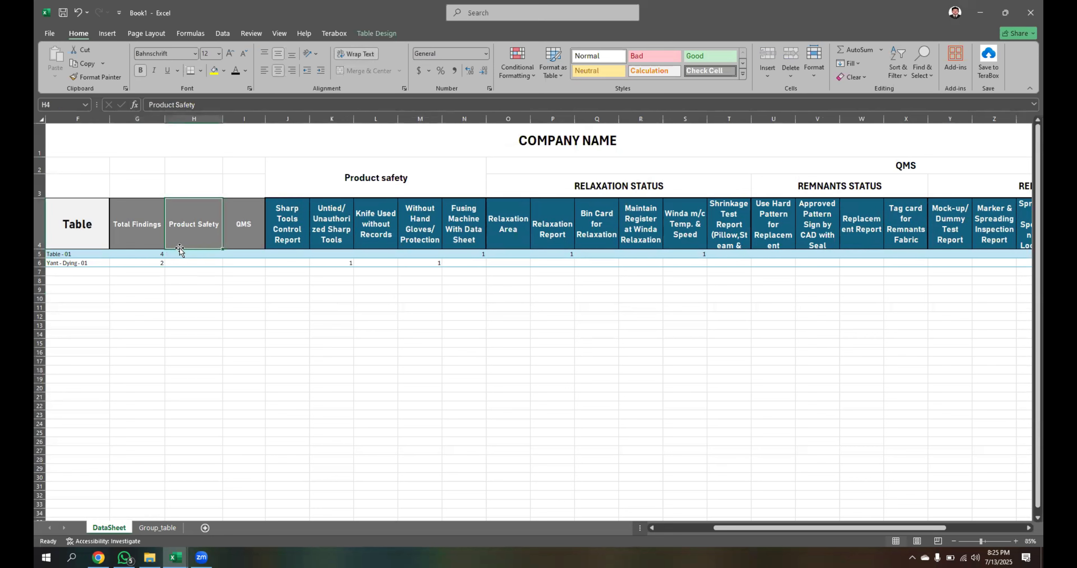
left_click(186, 257)
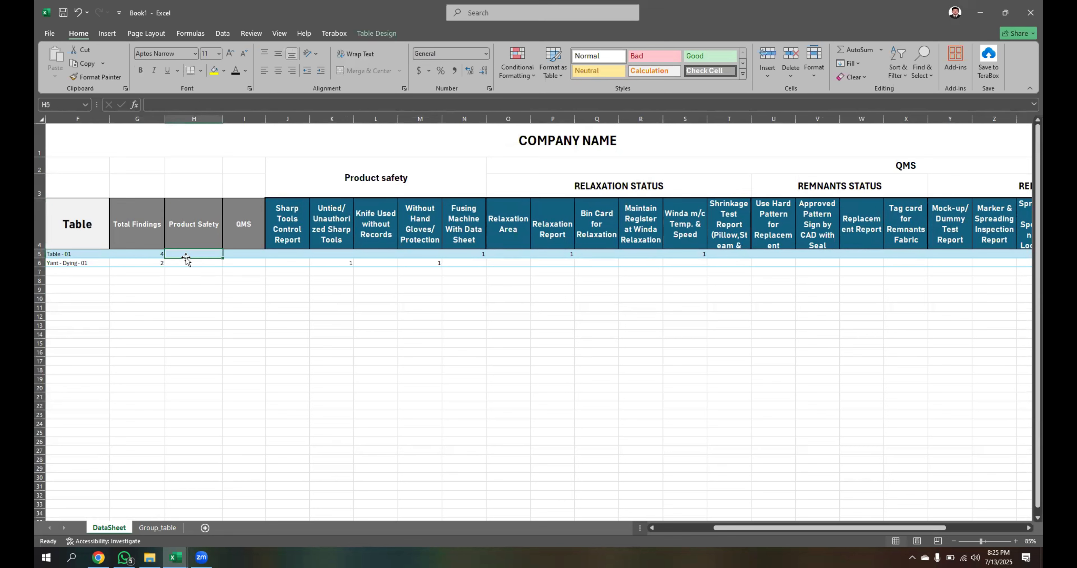
type("=SUM(")
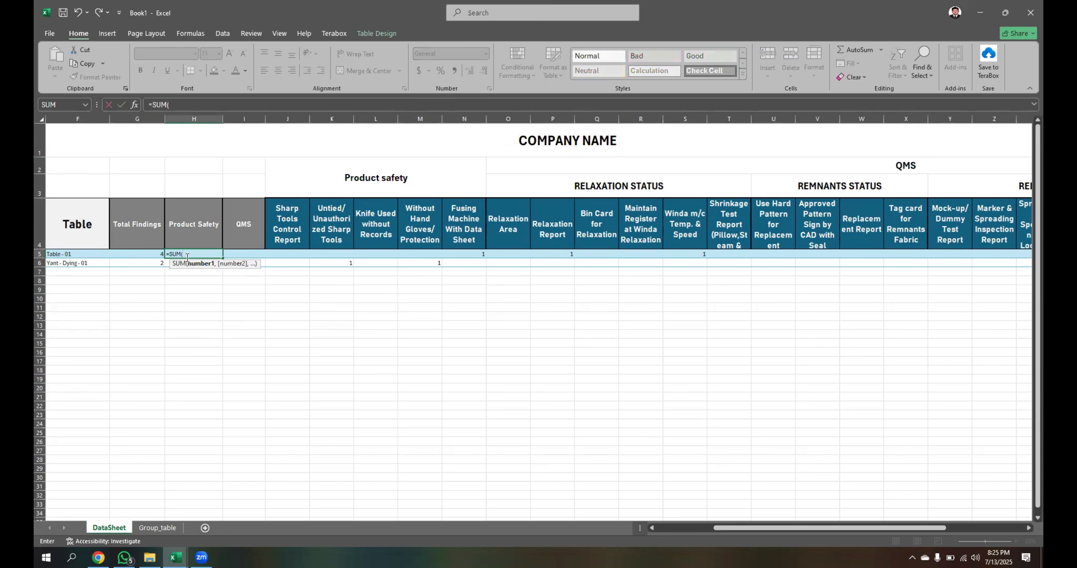
left_click_drag(288, 253, 467, 256)
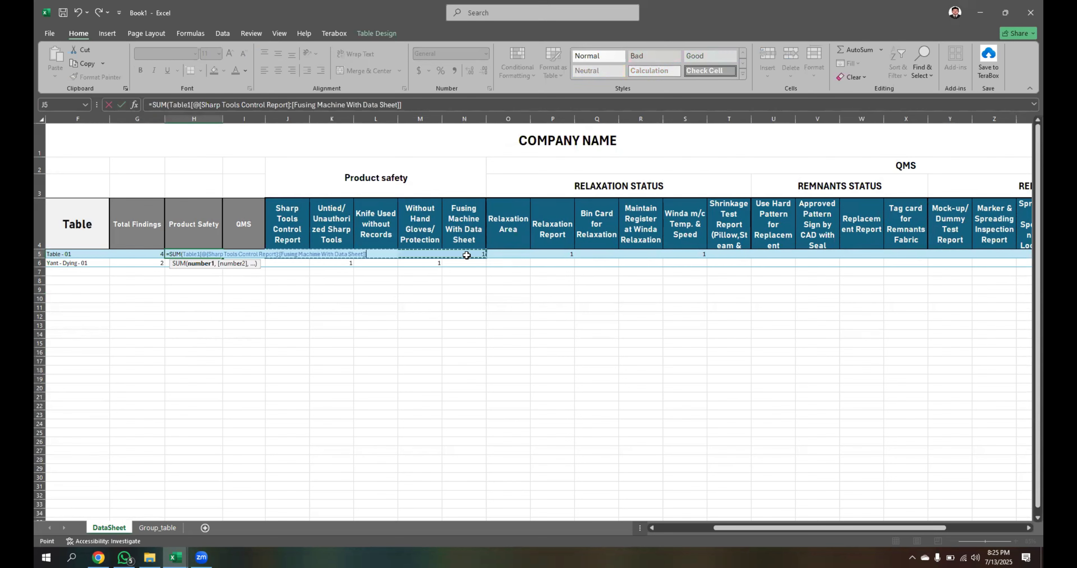
key("Return")
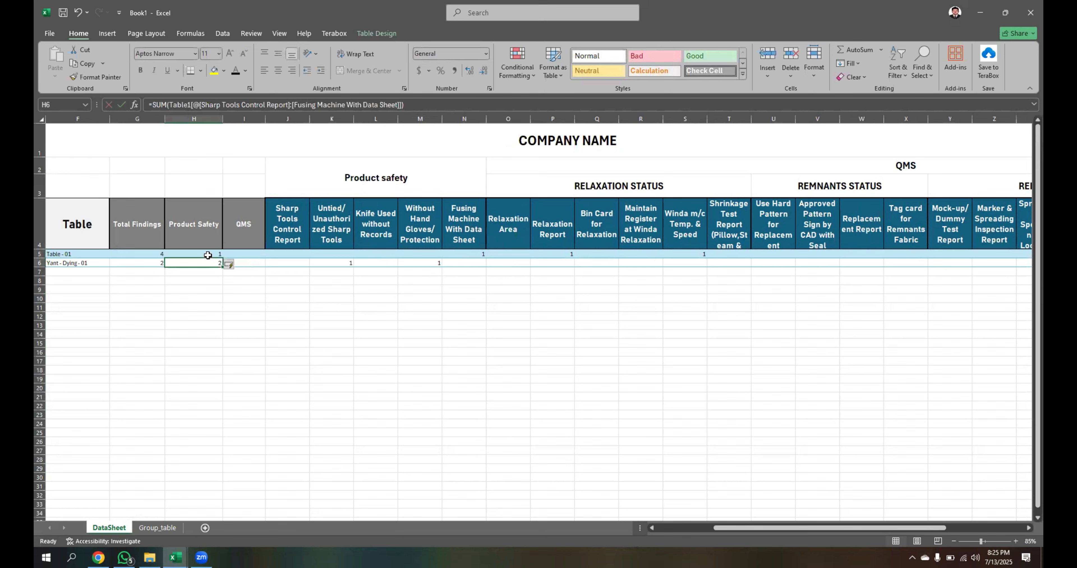
Step: In I5 under QMS, sum the row's findings from Relaxation Area through Overall House-keeping
left_click(245, 256)
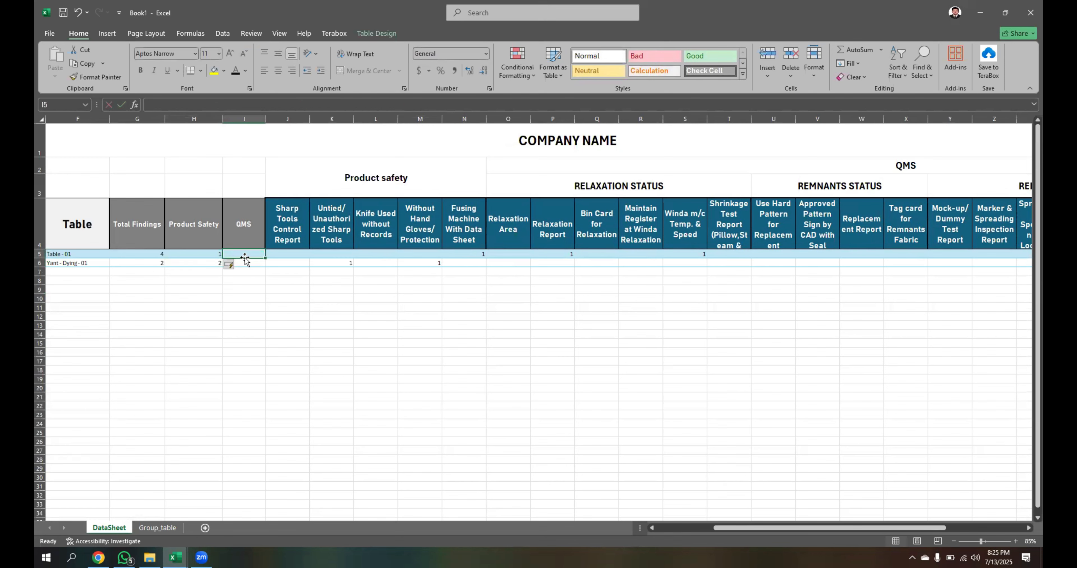
type("=SUM(")
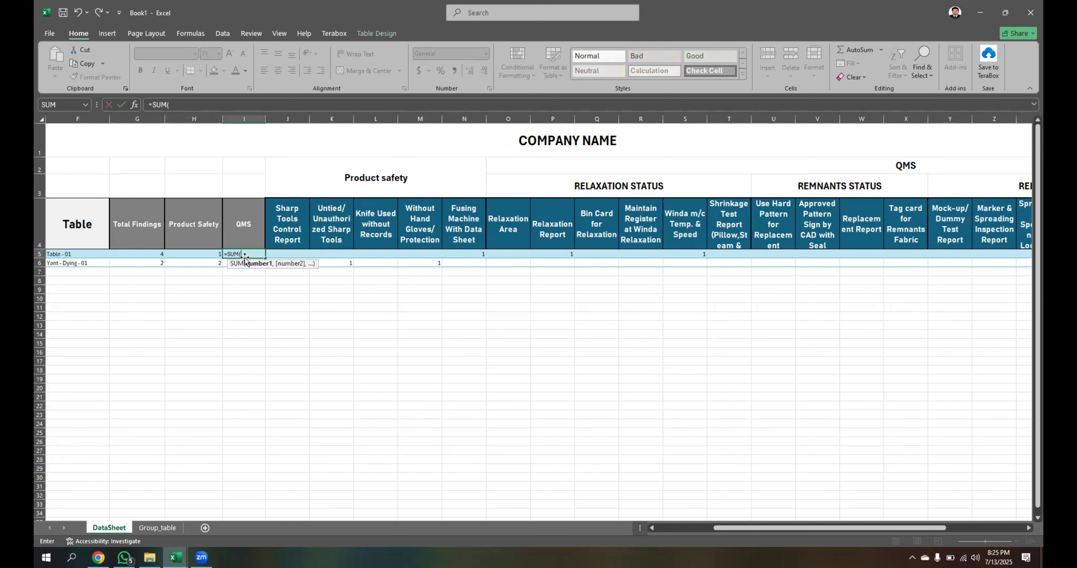
left_click_drag(508, 254, 952, 252)
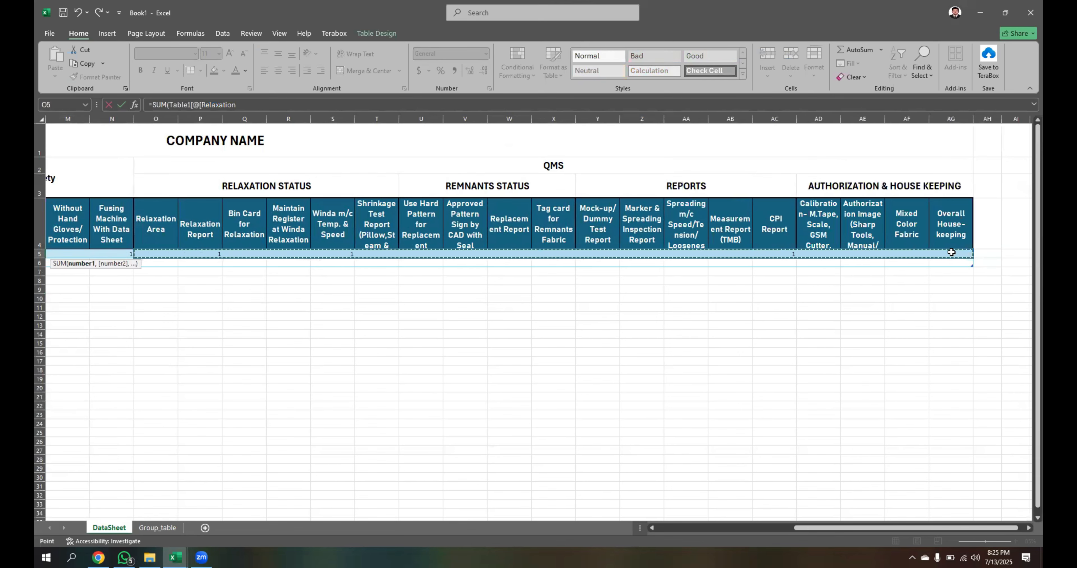
key("Return")
left_click(161, 298)
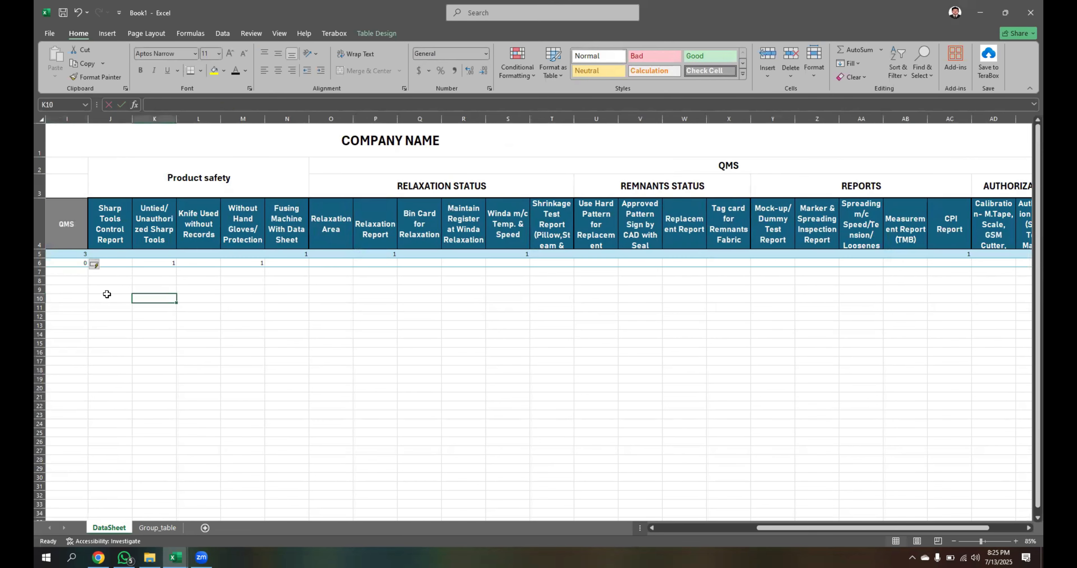
Step: Review the DataSheet table back to the Date column, checking the Total Findings, Product Safety and QMS columns
left_click(65, 280)
key("Left")
key("Left")
key("Left")
key("Left")
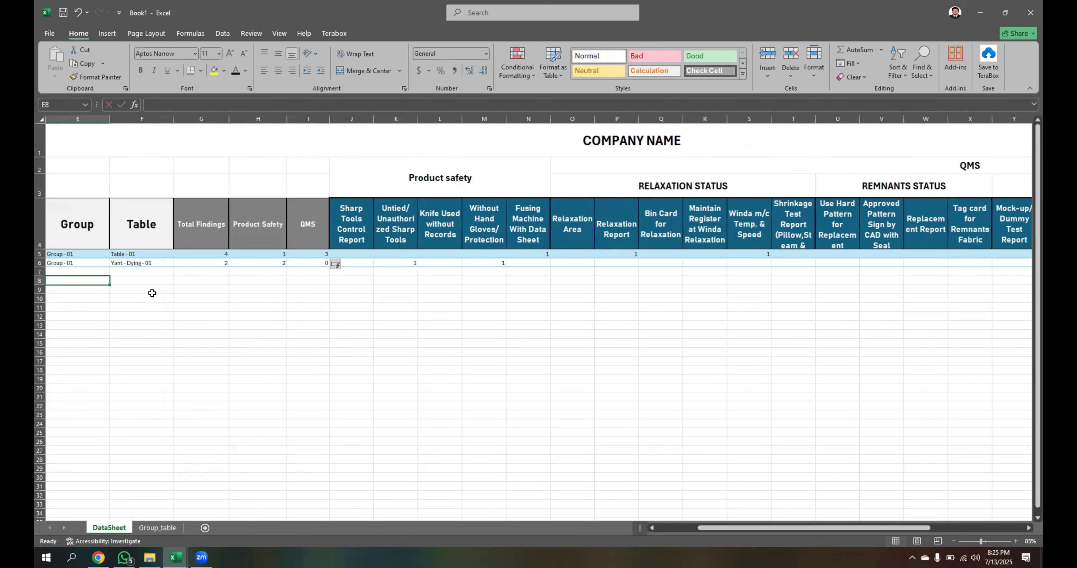
left_click(276, 298)
left_click(411, 297)
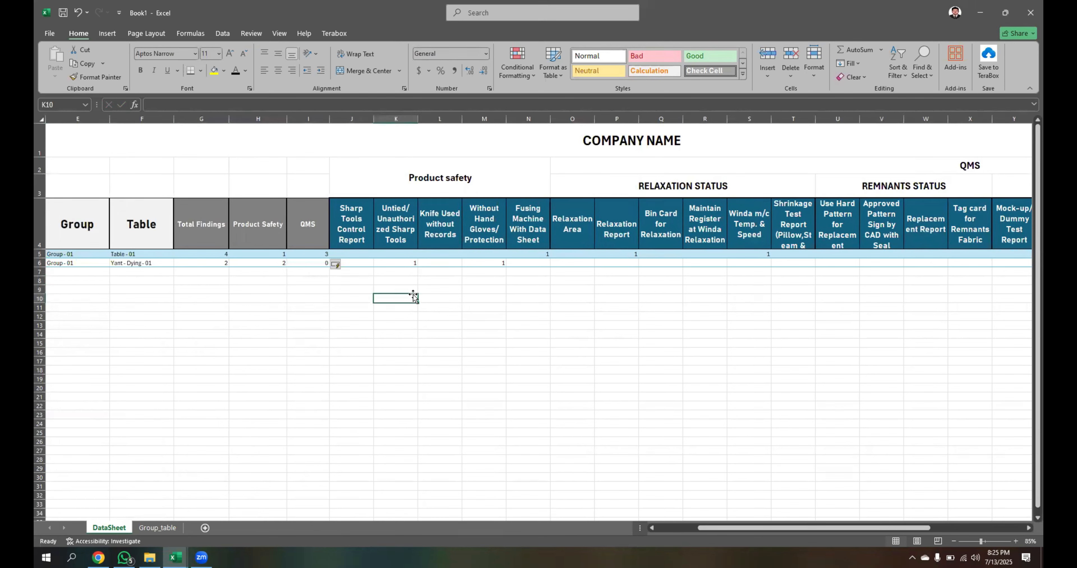
left_click(377, 315)
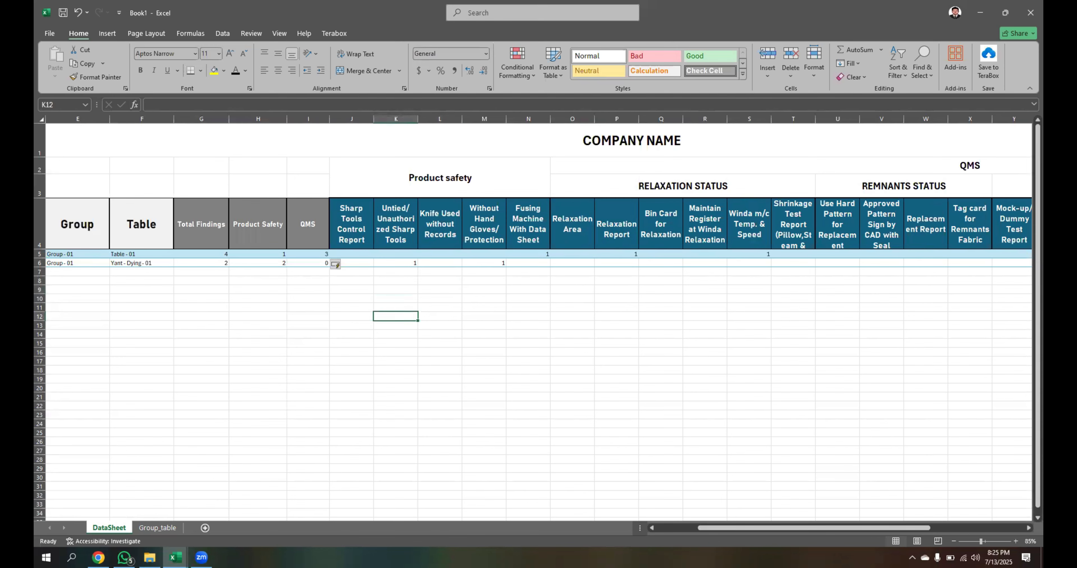
left_click_drag(713, 528, 671, 528)
left_click(233, 341)
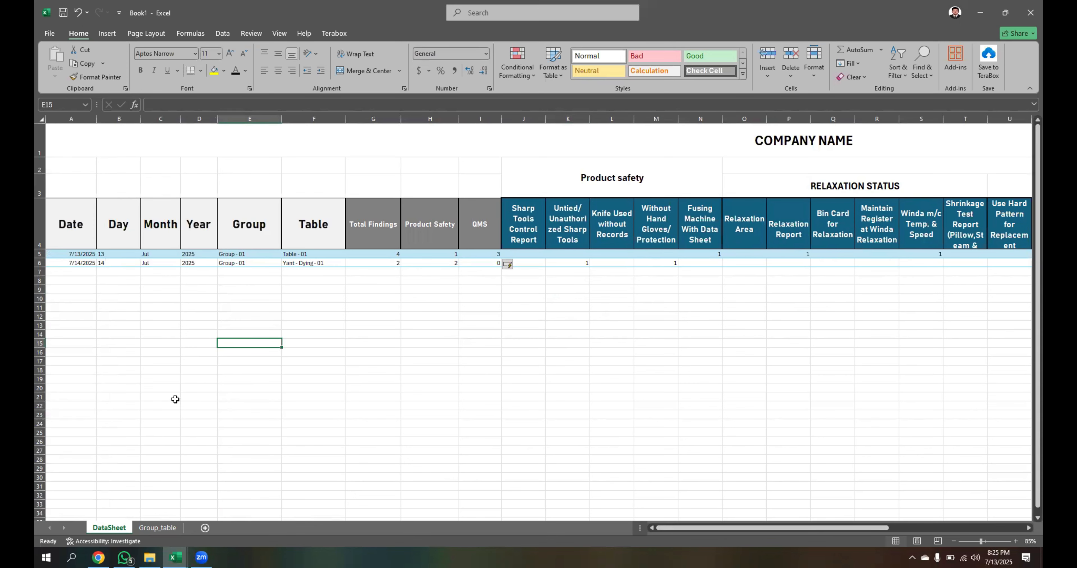
Step: Switch to the System Audit workbook and open its Dashboard sheet to examine the finished charts and slicers
key("alt+Tab")
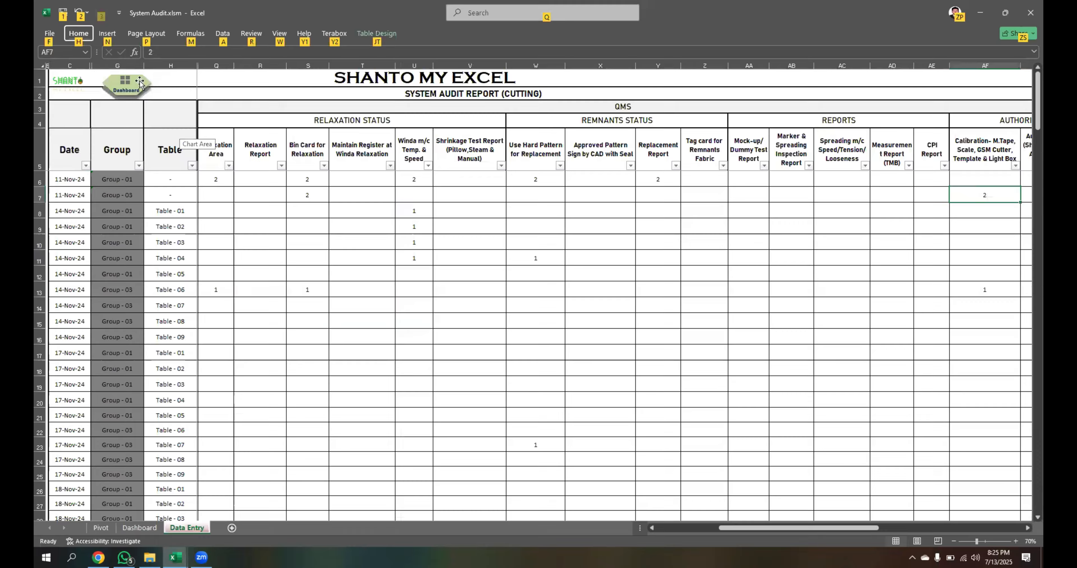
left_click(139, 83)
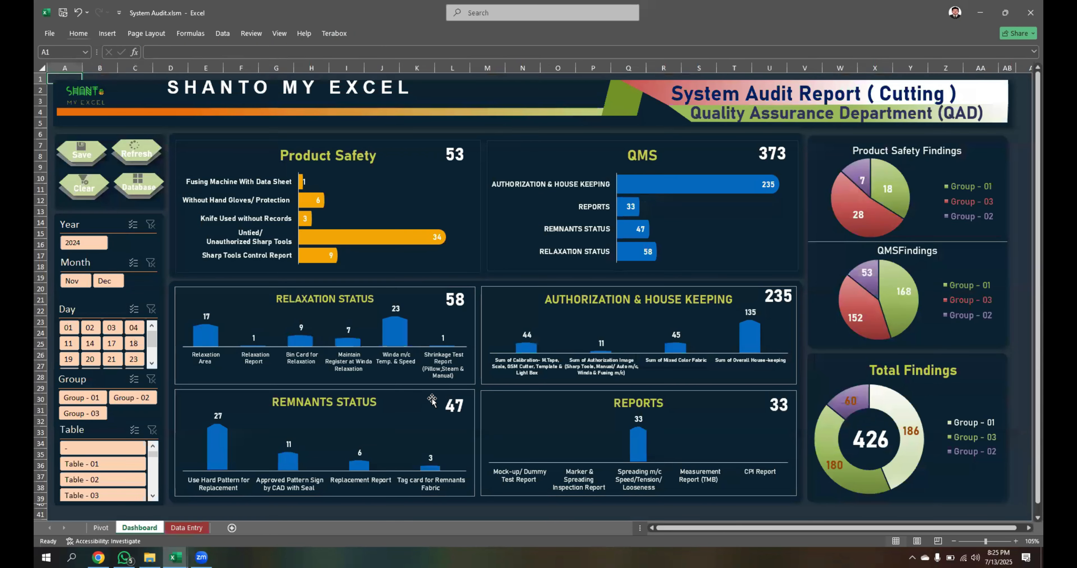